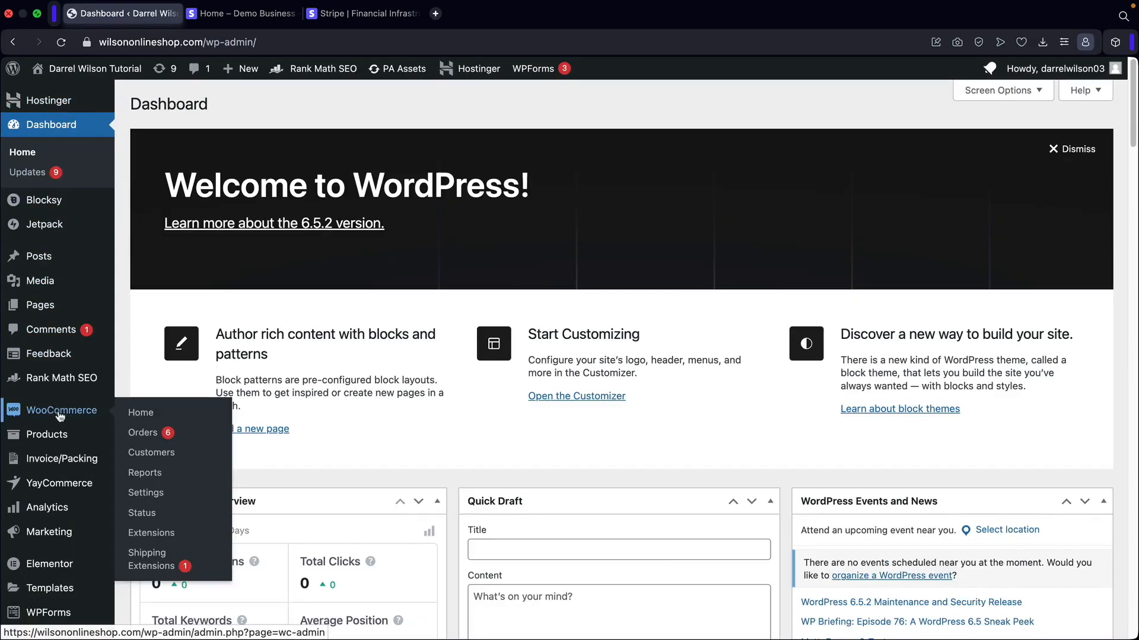
Search the Add New Plugin directory for 'stripe'.
{"action": "scroll", "coordinate": [59, 415], "scroll_direction": "down", "scroll_amount": 5}
{"action": "mouse_move", "coordinate": [43, 486]}
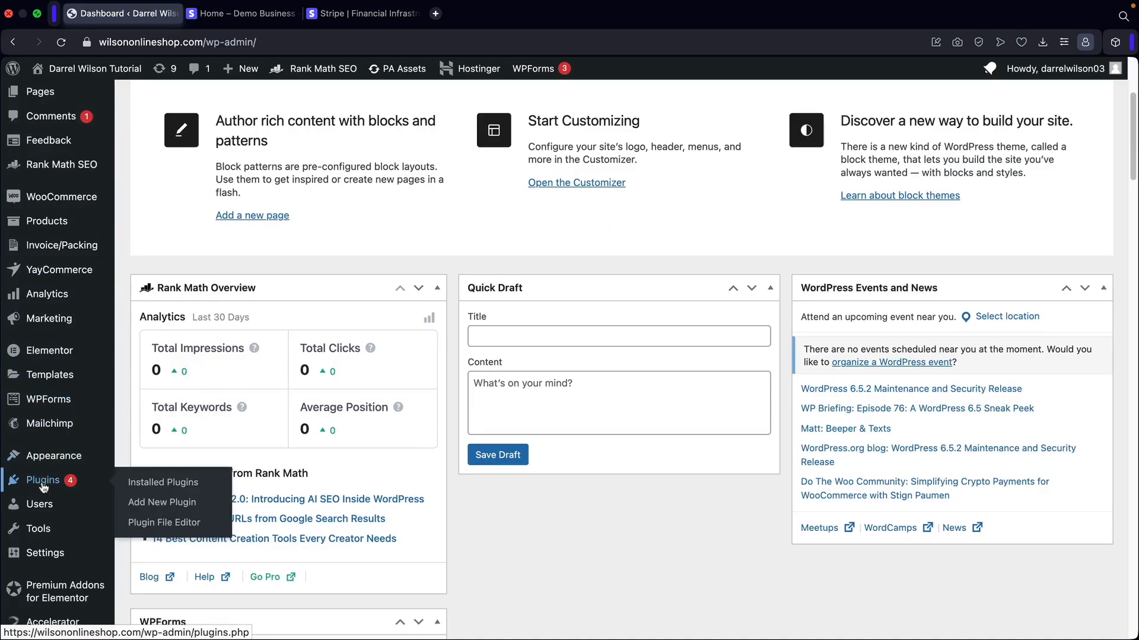
{"action": "left_click", "coordinate": [152, 503]}
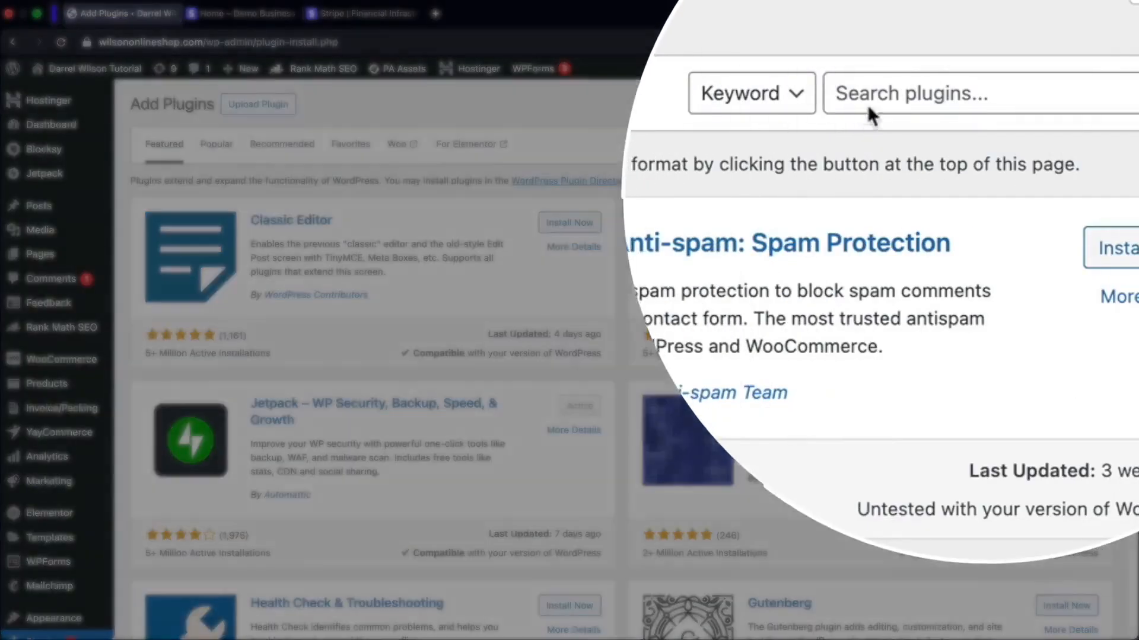
{"action": "left_click", "coordinate": [883, 106]}
{"action": "type", "text": "stripe"}
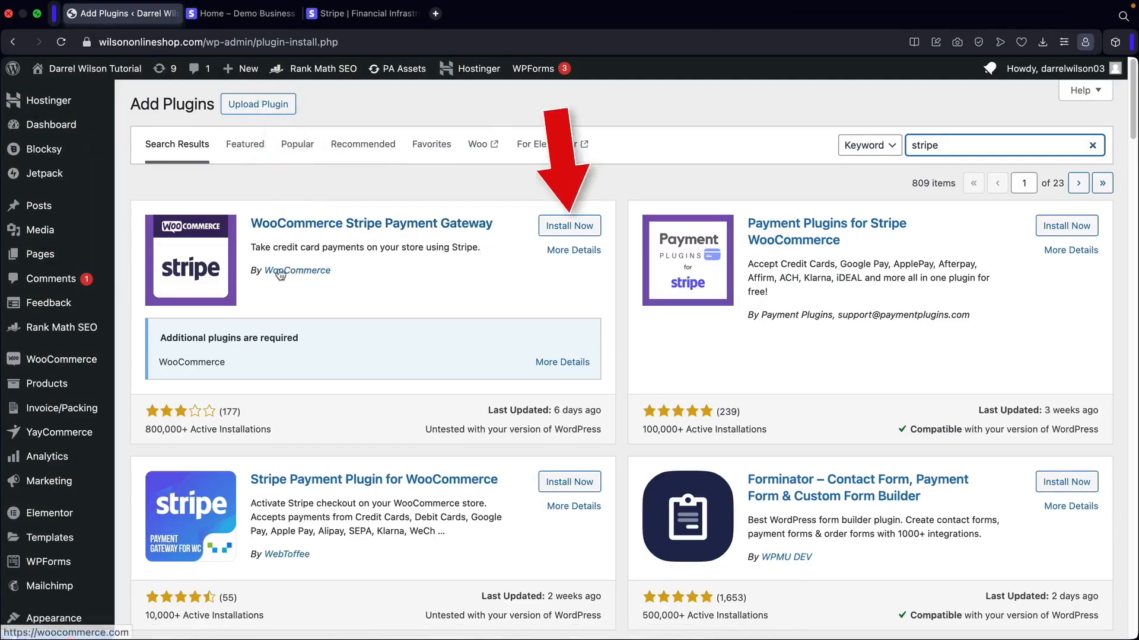
Install and activate WooCommerce Stripe Payment Gateway, then go to WooCommerce settings.
{"action": "left_click", "coordinate": [561, 232]}
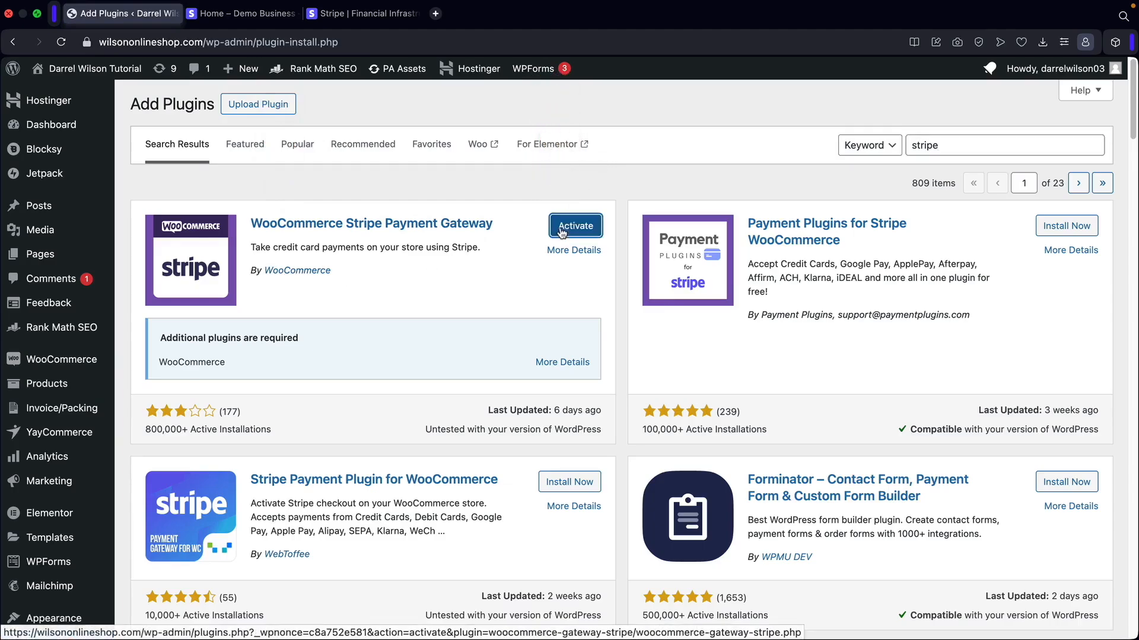
{"action": "left_click", "coordinate": [563, 232]}
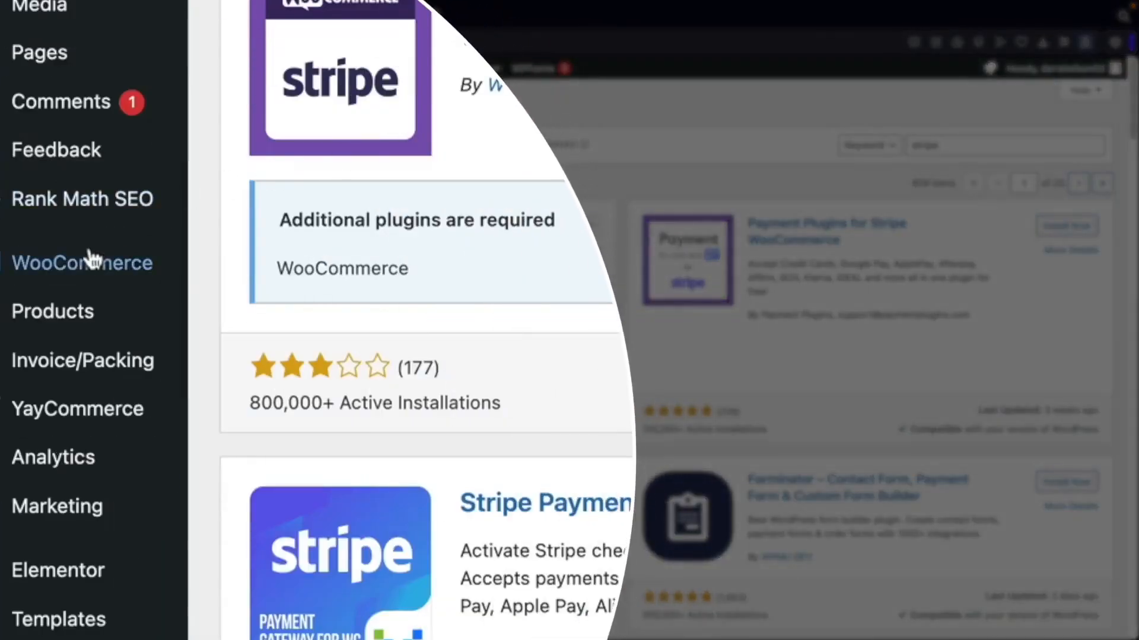
{"action": "mouse_move", "coordinate": [62, 358]}
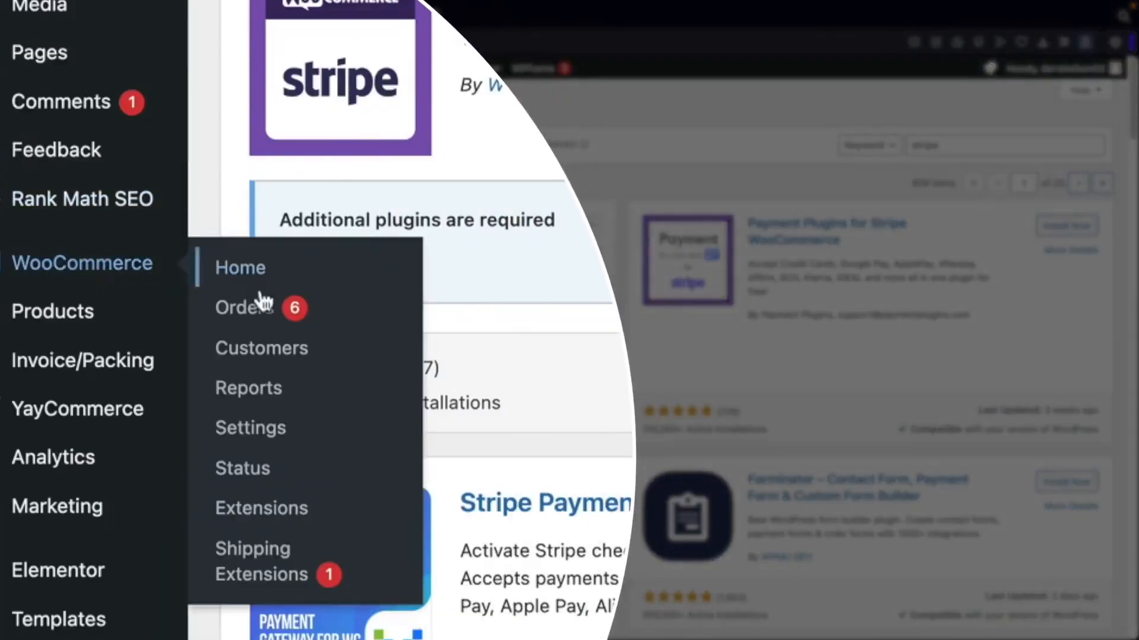
{"action": "left_click", "coordinate": [261, 432]}
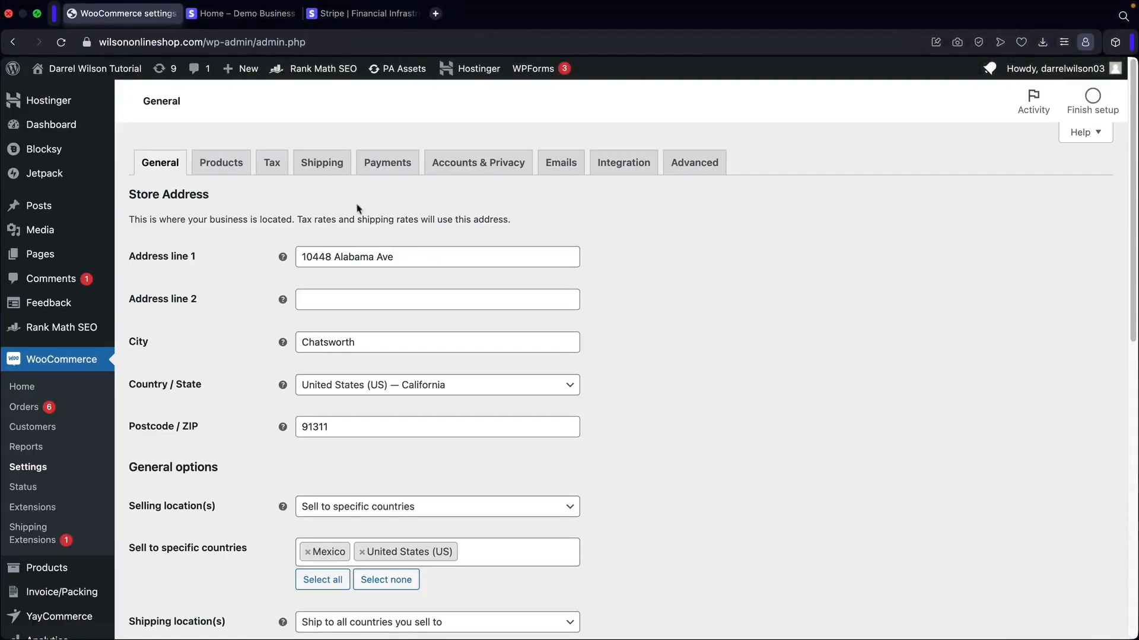
Enable Stripe on the Payments tab, open its setup page, then go to the Stripe site.
{"action": "left_click", "coordinate": [391, 164]}
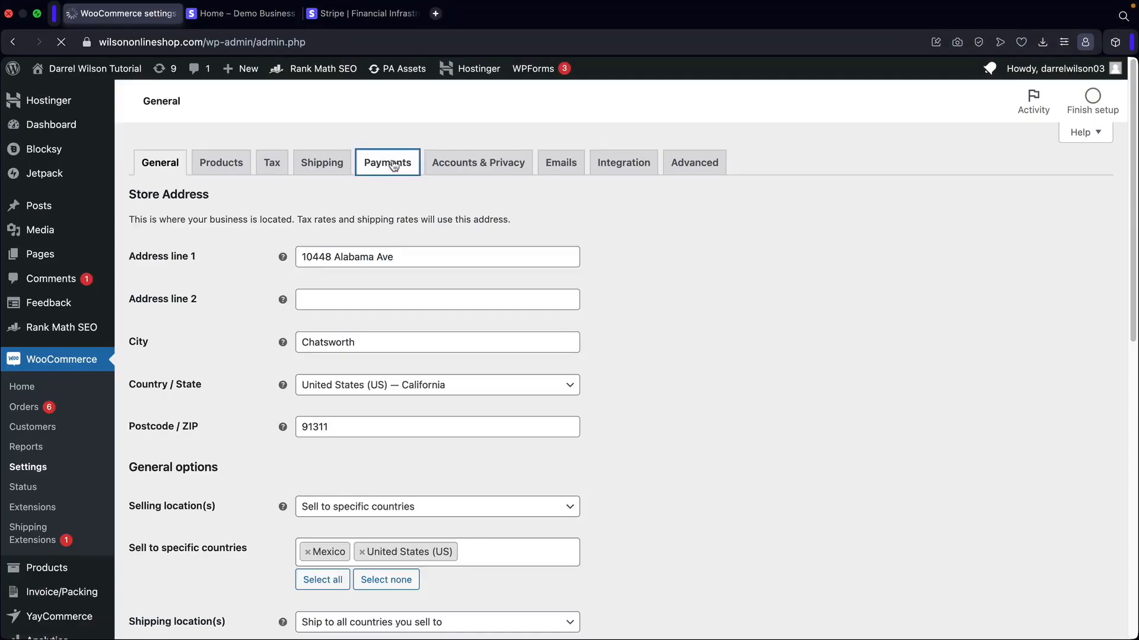
{"action": "scroll", "coordinate": [653, 200], "scroll_direction": "down", "scroll_amount": 5}
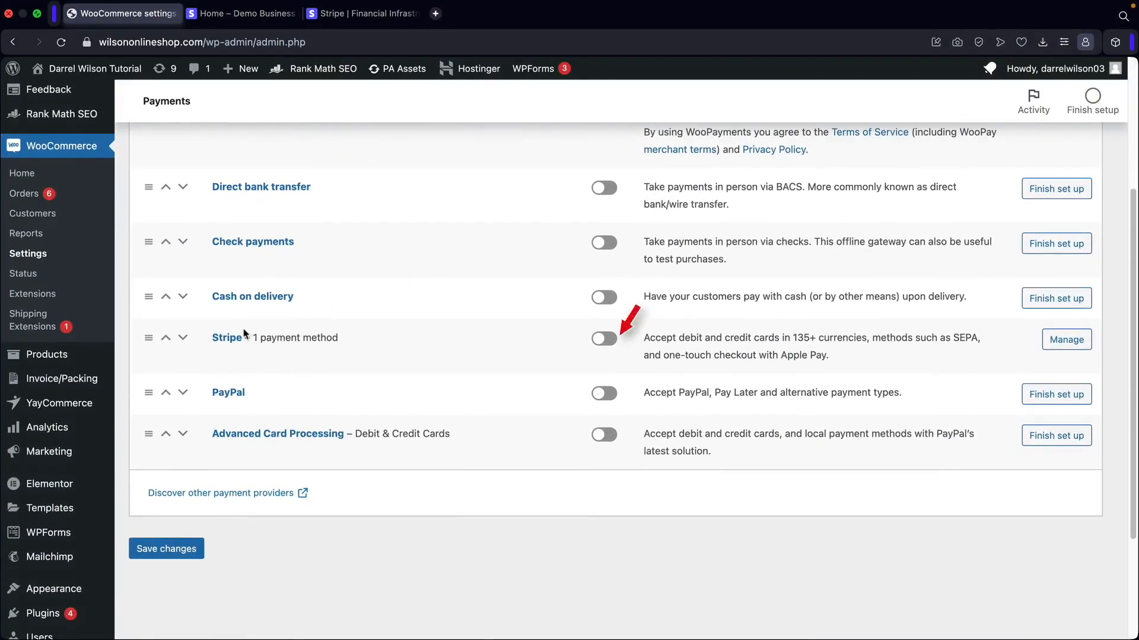
{"action": "left_click", "coordinate": [605, 340]}
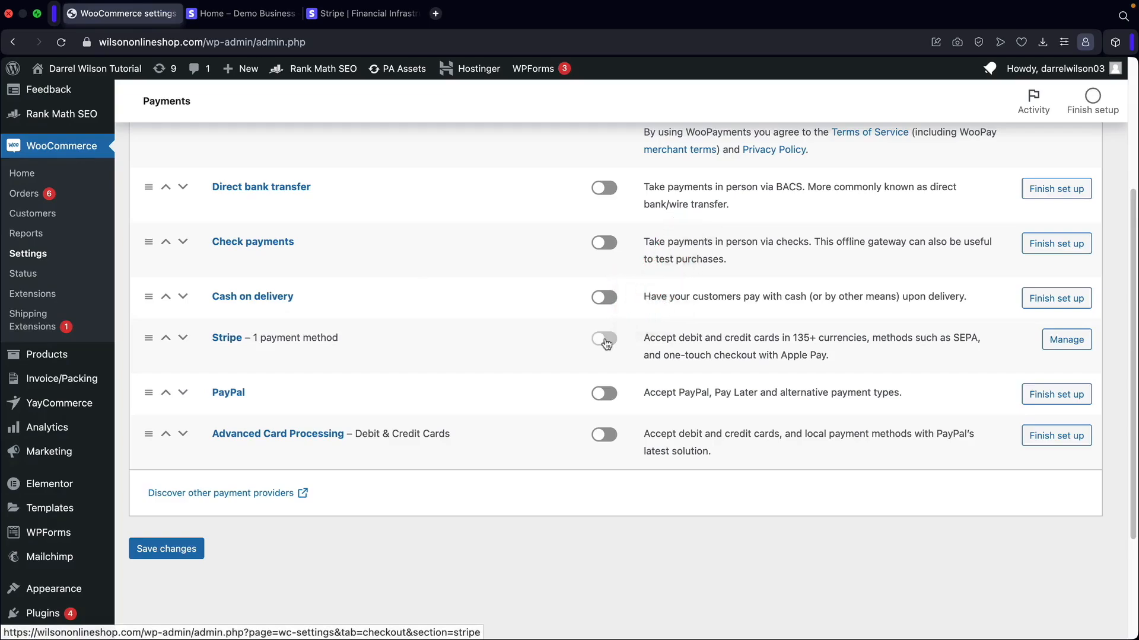
{"action": "left_click", "coordinate": [1068, 340]}
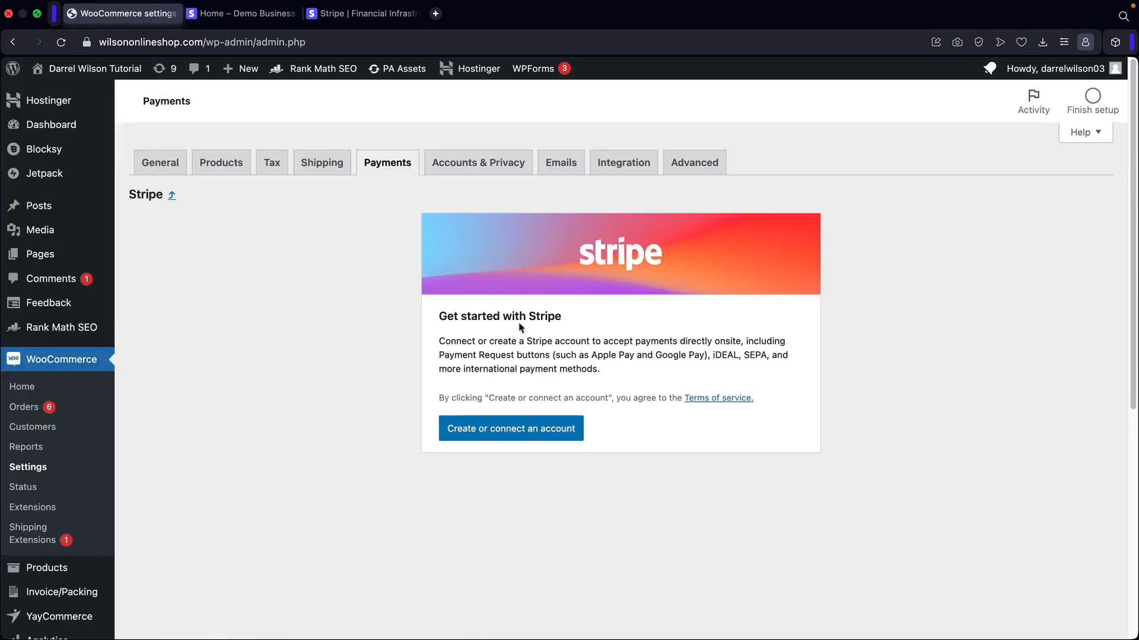
{"action": "left_click", "coordinate": [372, 17]}
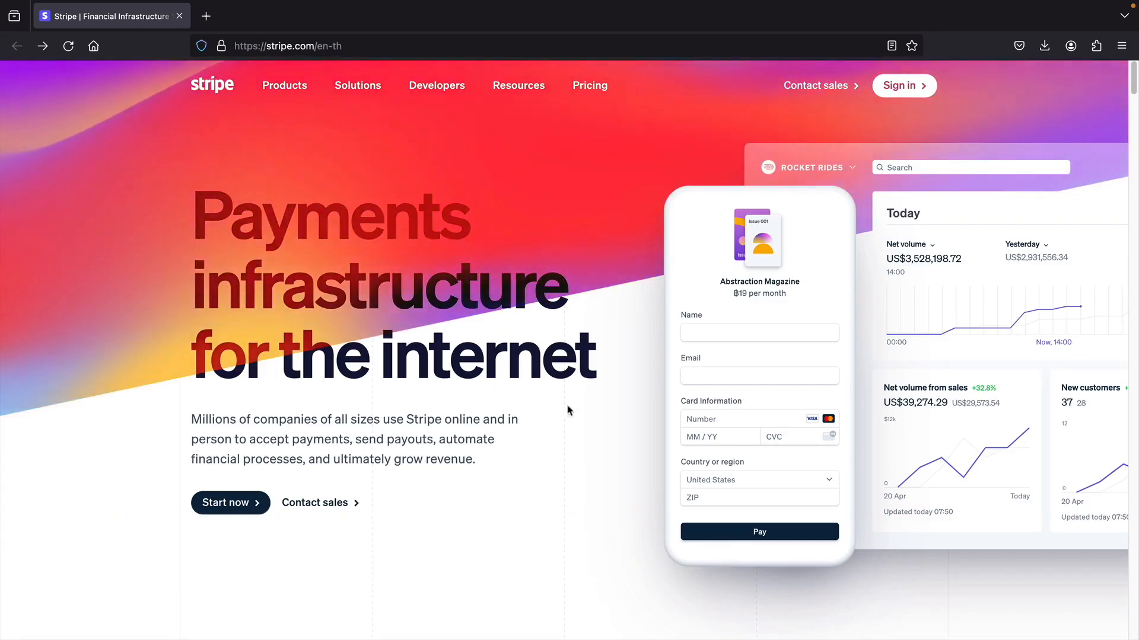
Clear the stray selection on stripe.com and start signing up for a Stripe account.
{"action": "left_click_drag", "start_coordinate": [609, 358], "coordinate": [505, 358]}
{"action": "left_click", "coordinate": [474, 363]}
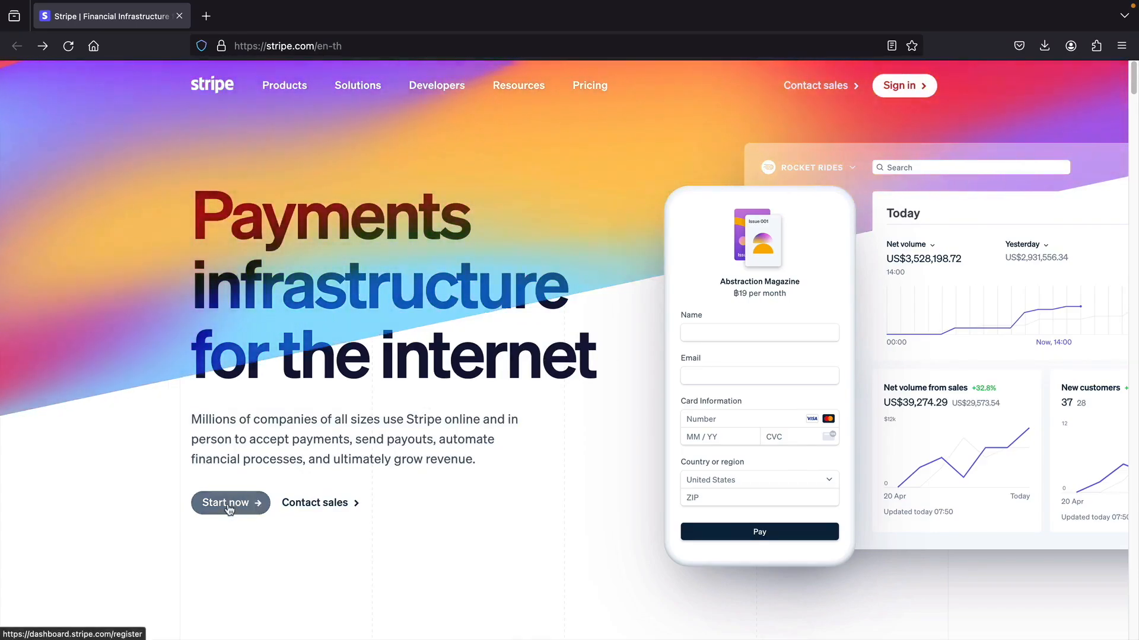
{"action": "left_click", "coordinate": [229, 505]}
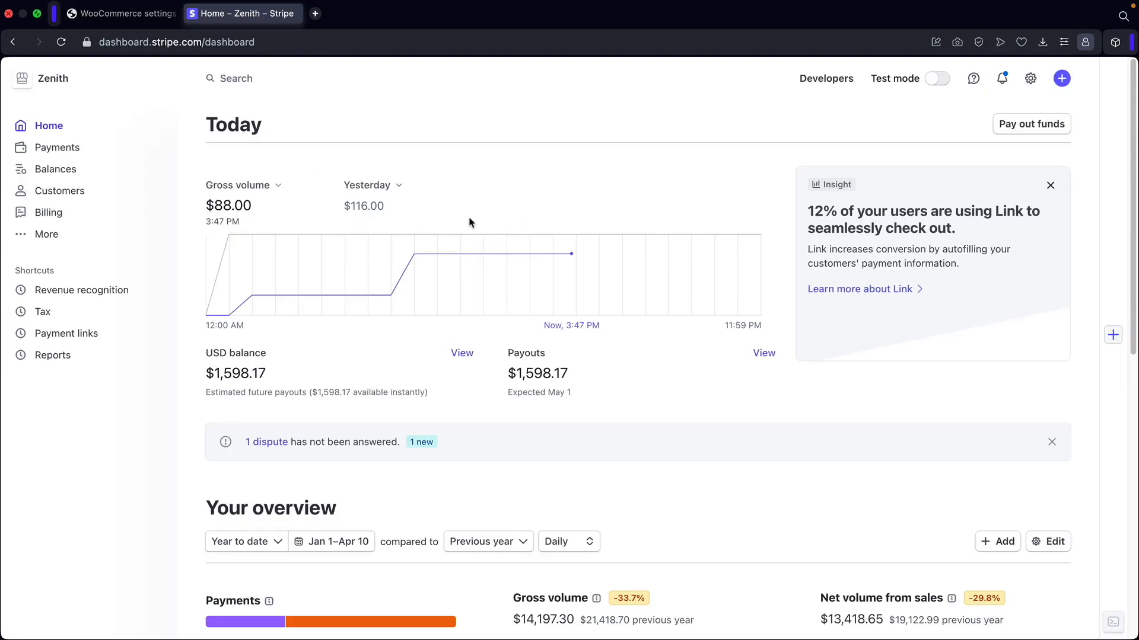
Switch the Stripe dashboard from Zenith to Demo Business and turn on test mode.
{"action": "scroll", "coordinate": [503, 348], "scroll_direction": "down", "scroll_amount": 3}
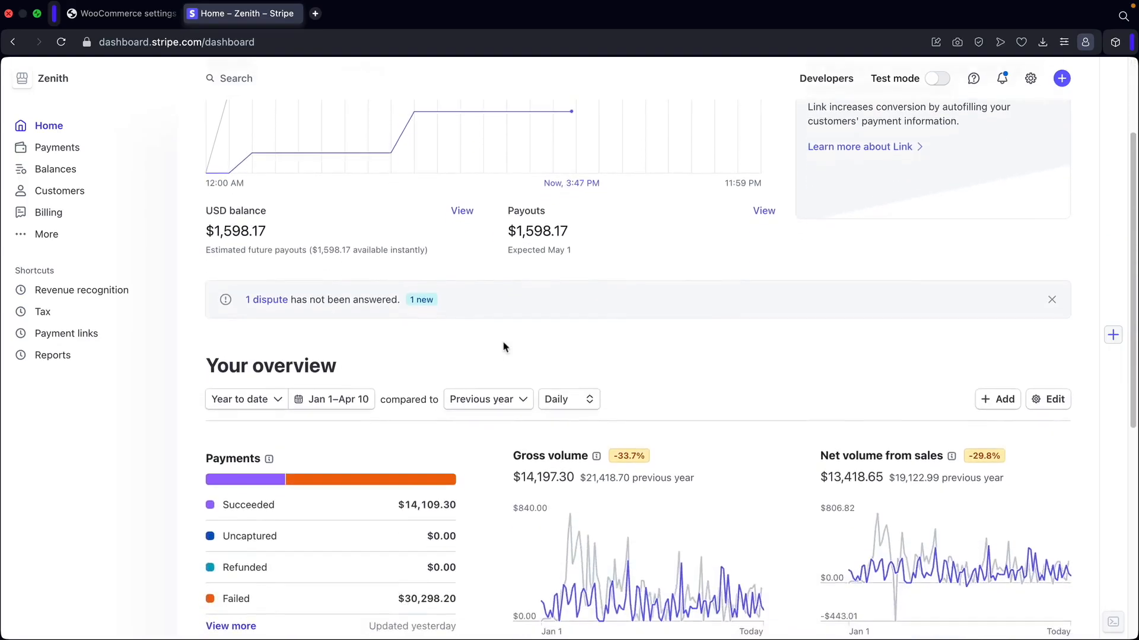
{"action": "scroll", "coordinate": [503, 349], "scroll_direction": "down", "scroll_amount": 2}
{"action": "left_click_drag", "start_coordinate": [217, 294], "coordinate": [341, 301]}
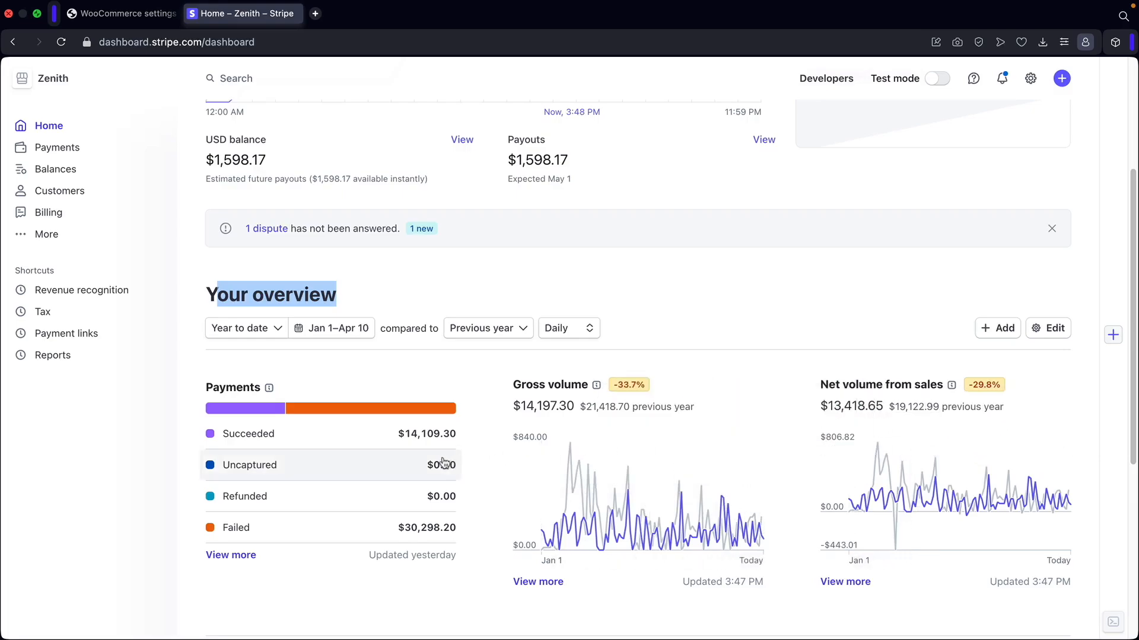
{"action": "scroll", "coordinate": [582, 342], "scroll_direction": "up", "scroll_amount": 5}
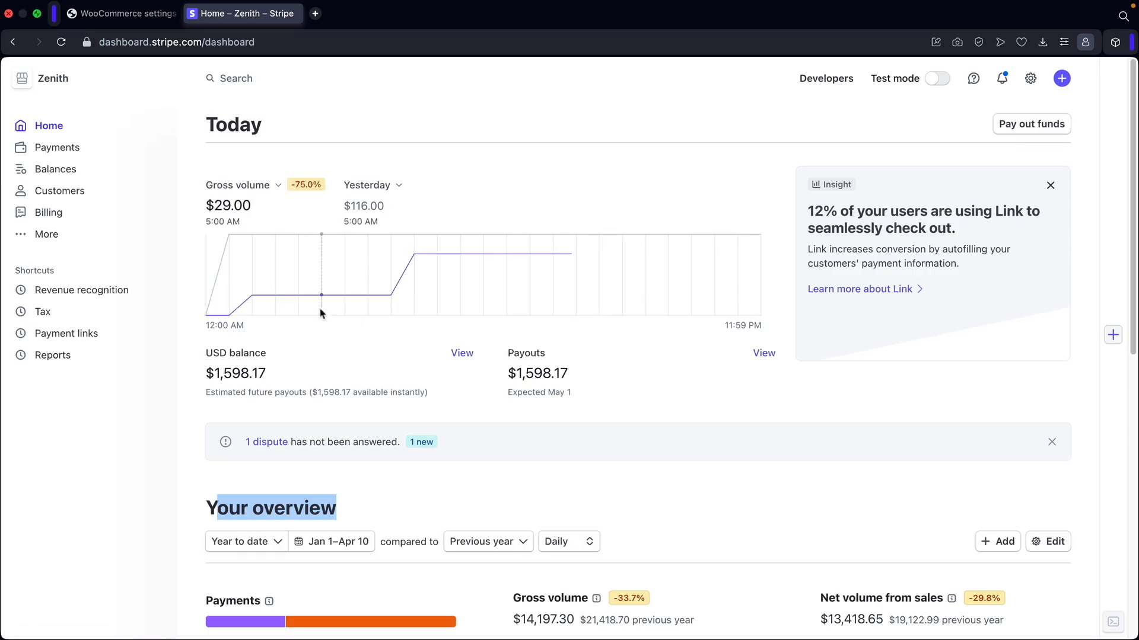
{"action": "left_click", "coordinate": [57, 86]}
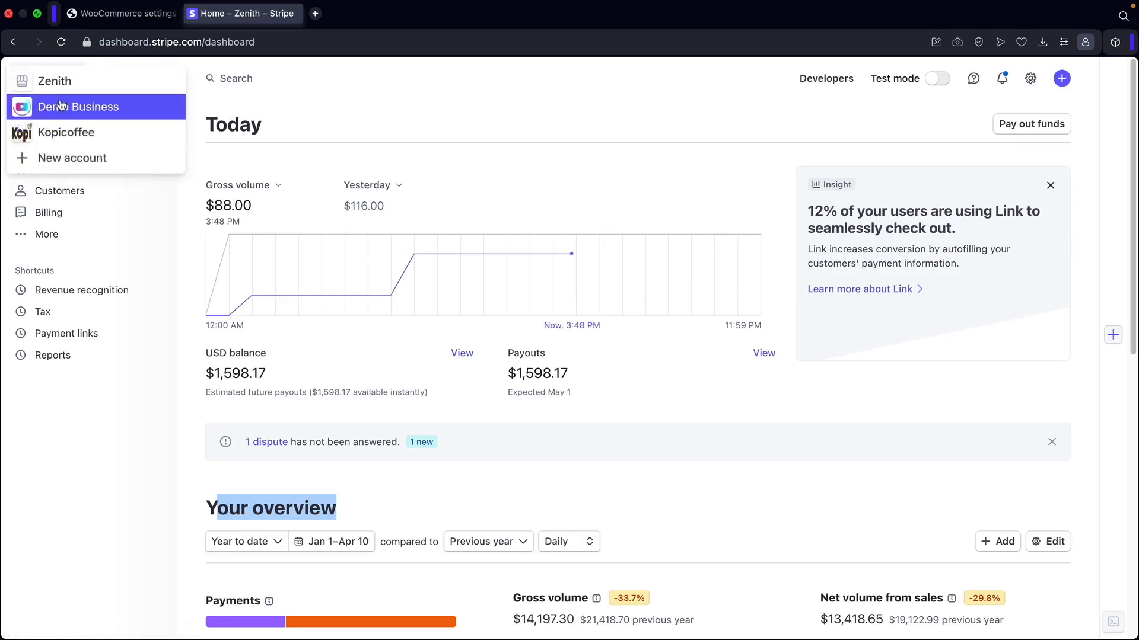
{"action": "left_click", "coordinate": [65, 113]}
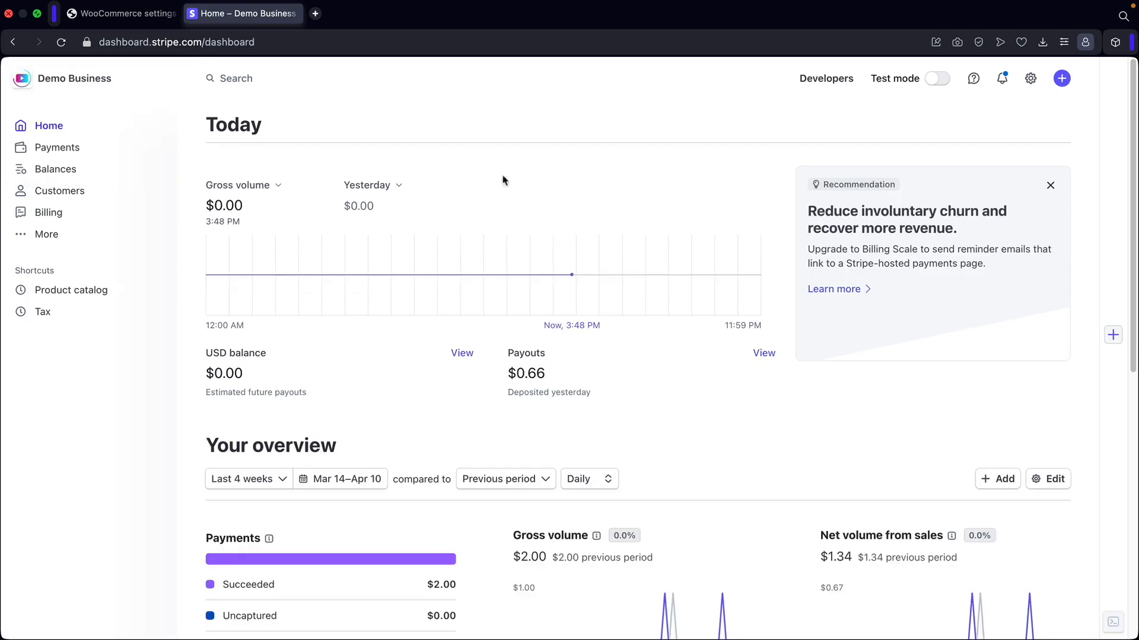
{"action": "left_click", "coordinate": [937, 79]}
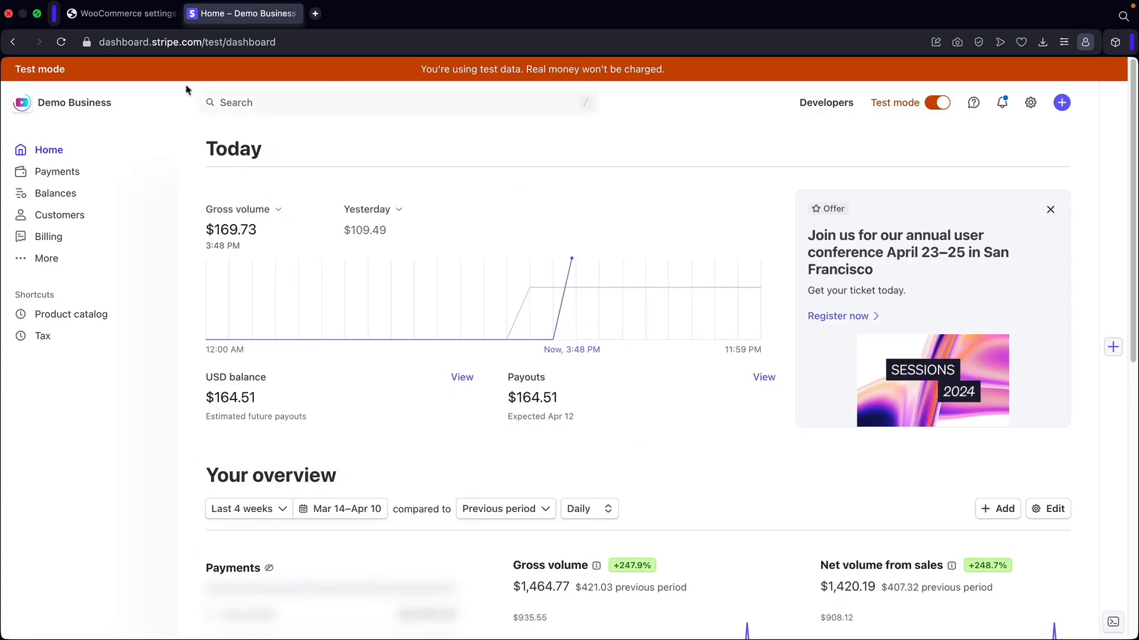
{"action": "left_click", "coordinate": [126, 19]}
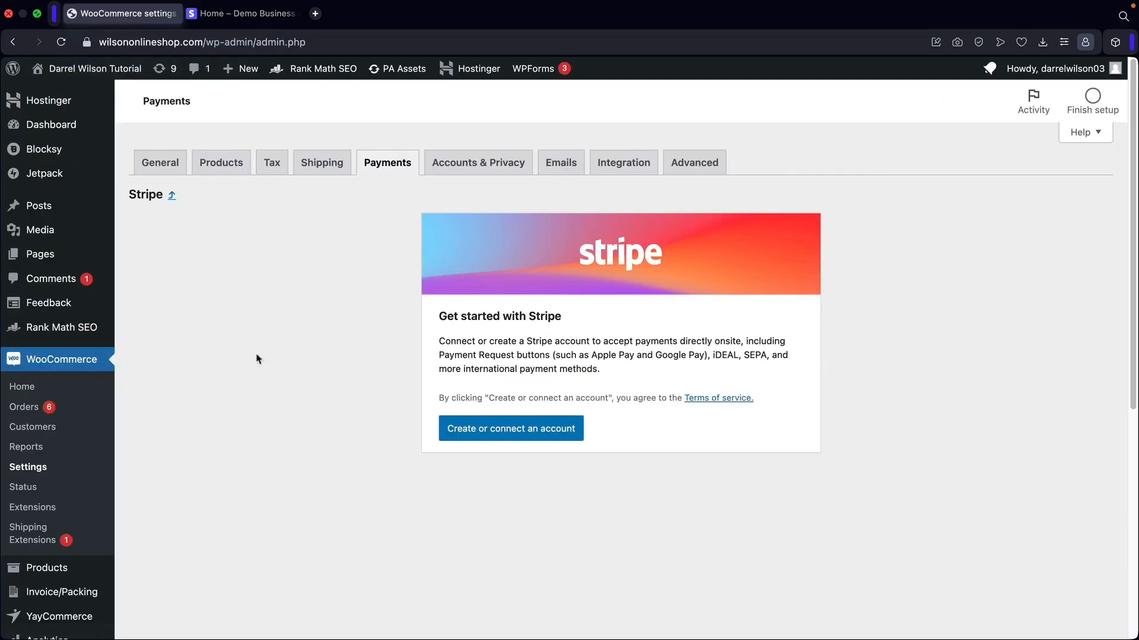
Compare the Demo Business dashboard with the WooCommerce Stripe setup, then choose Create or connect an account.
{"action": "left_click", "coordinate": [244, 18]}
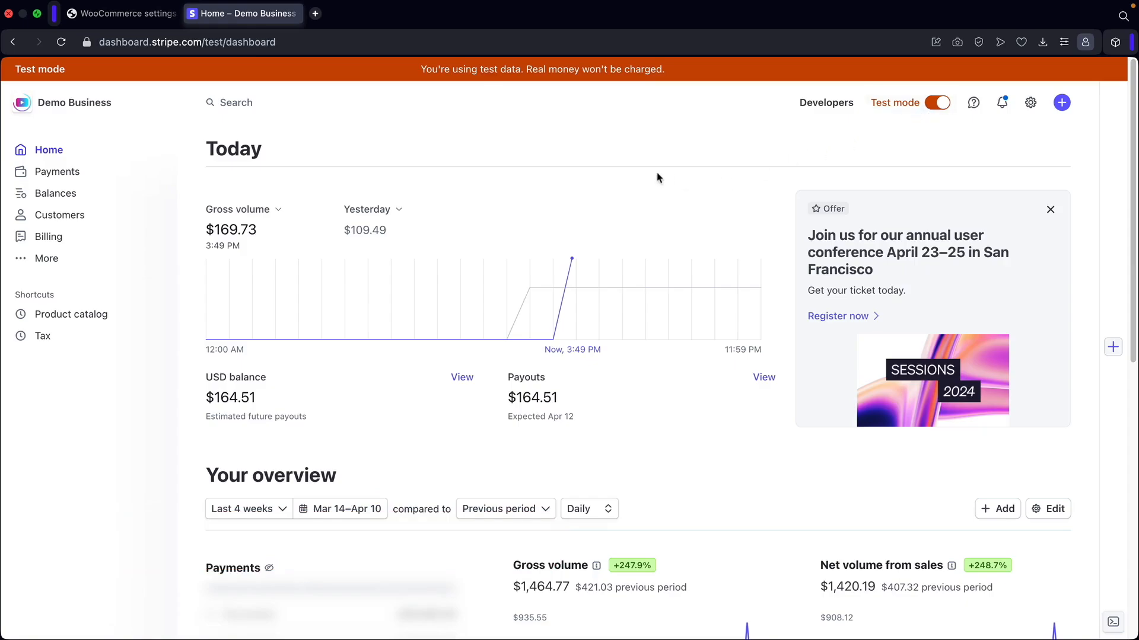
{"action": "left_click", "coordinate": [126, 17]}
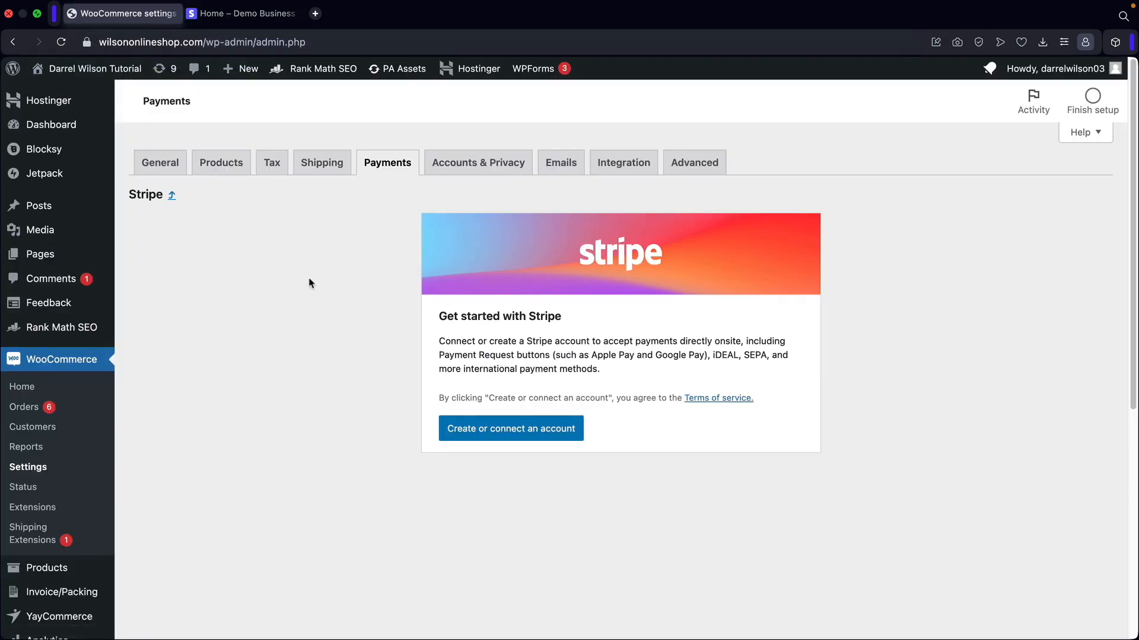
{"action": "left_click", "coordinate": [236, 20]}
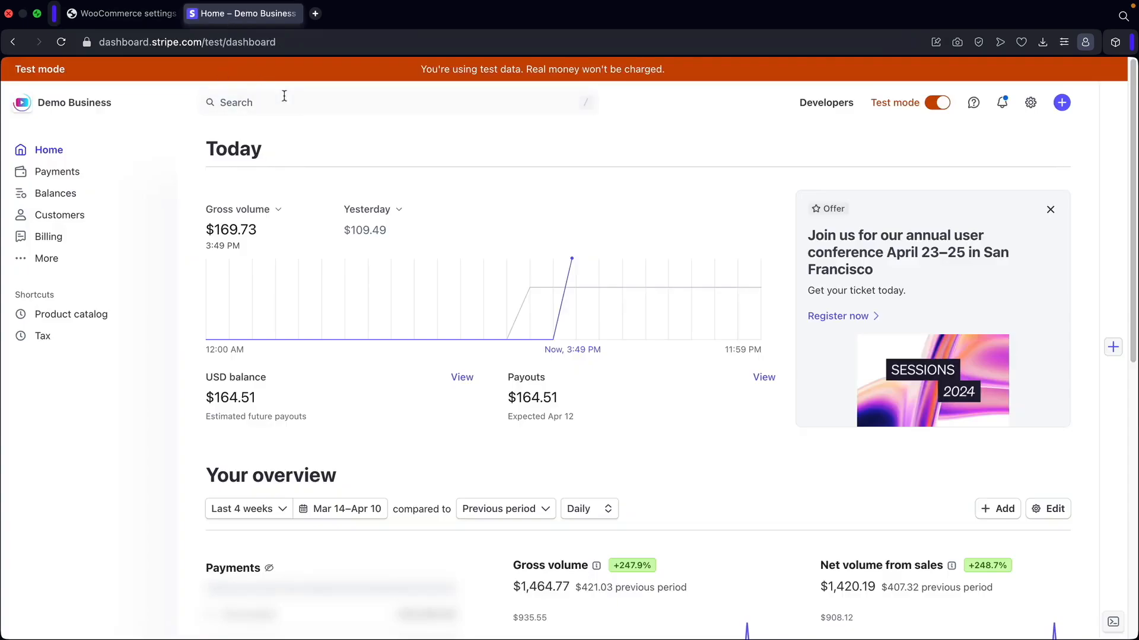
{"action": "left_click", "coordinate": [121, 16]}
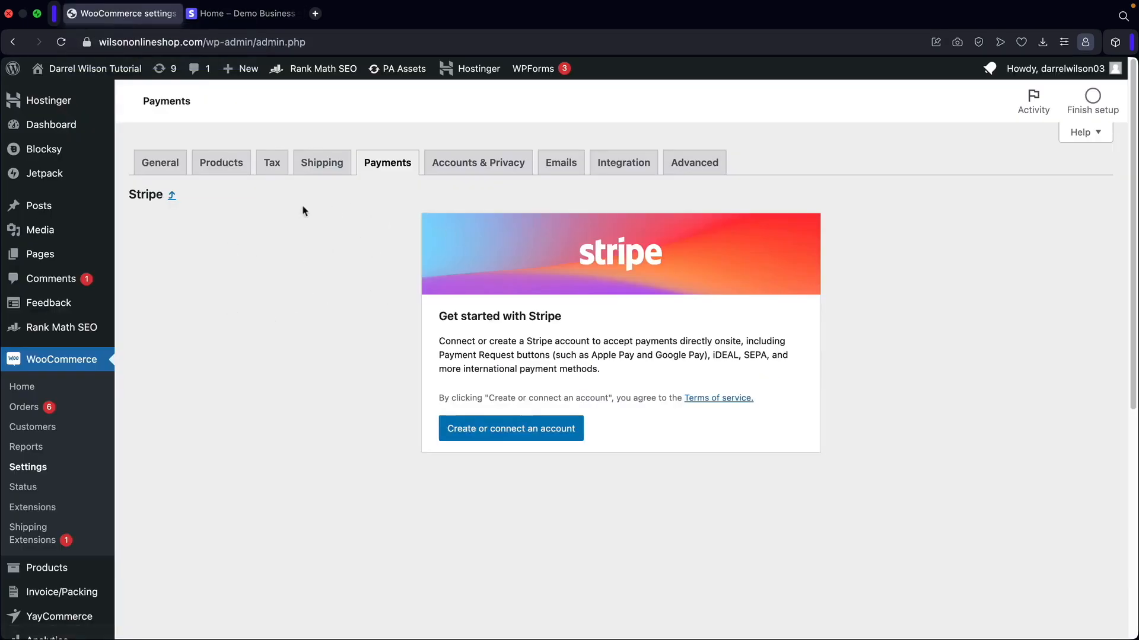
{"action": "left_click", "coordinate": [226, 15]}
{"action": "left_click", "coordinate": [119, 18]}
{"action": "left_click", "coordinate": [496, 435]}
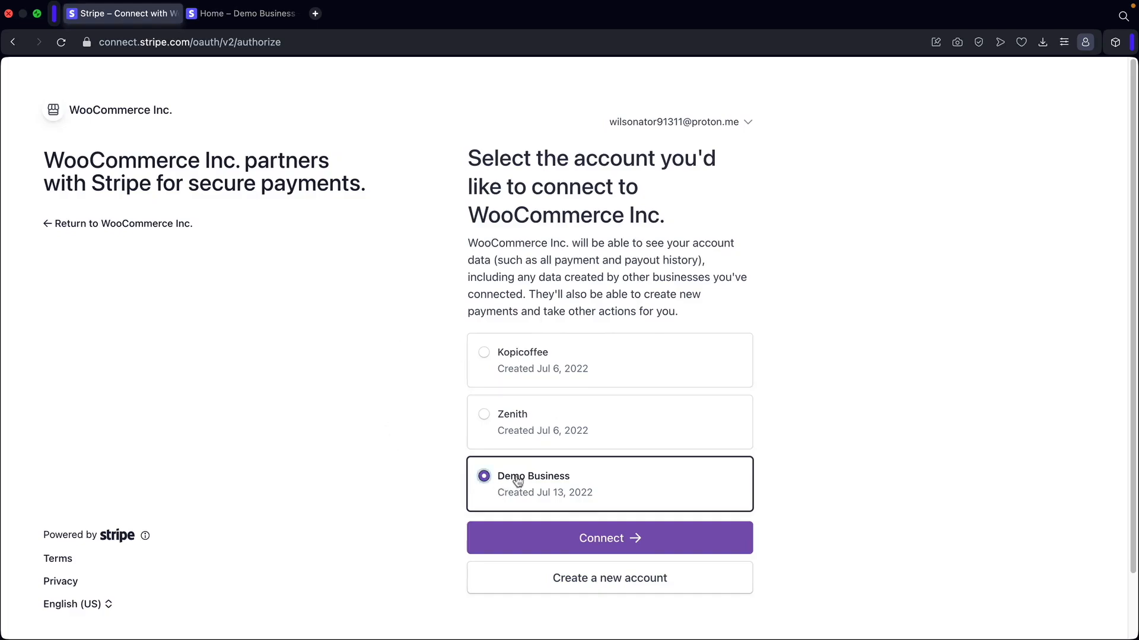
Authorize the Demo Business Stripe account to connect to WooCommerce.
{"action": "left_click", "coordinate": [609, 541]}
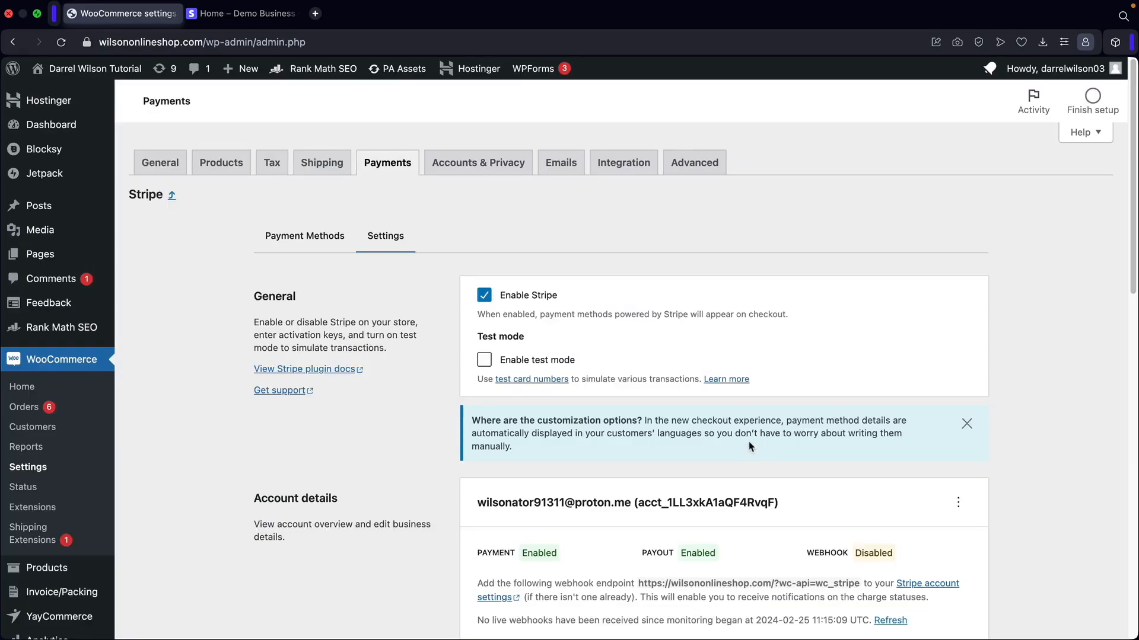
Tick 'Enable test mode' in WooCommerce's Stripe settings and check it against the Stripe dashboard.
{"action": "scroll", "coordinate": [750, 446], "scroll_direction": "down", "scroll_amount": 5}
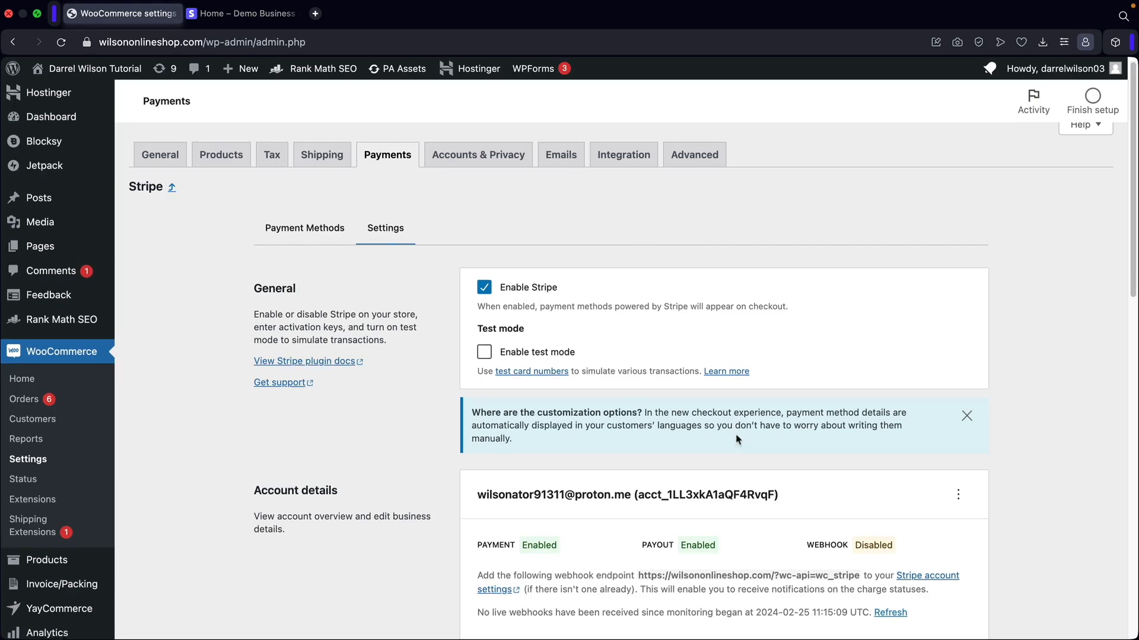
{"action": "scroll", "coordinate": [548, 359], "scroll_direction": "up", "scroll_amount": 3}
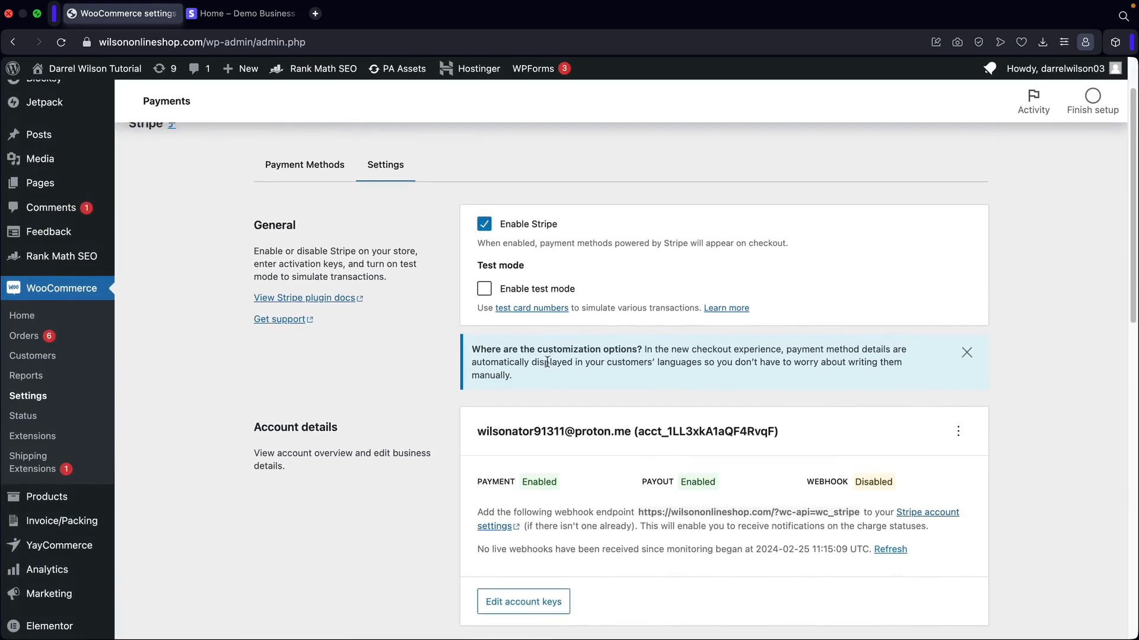
{"action": "left_click", "coordinate": [485, 291]}
{"action": "left_click", "coordinate": [251, 16]}
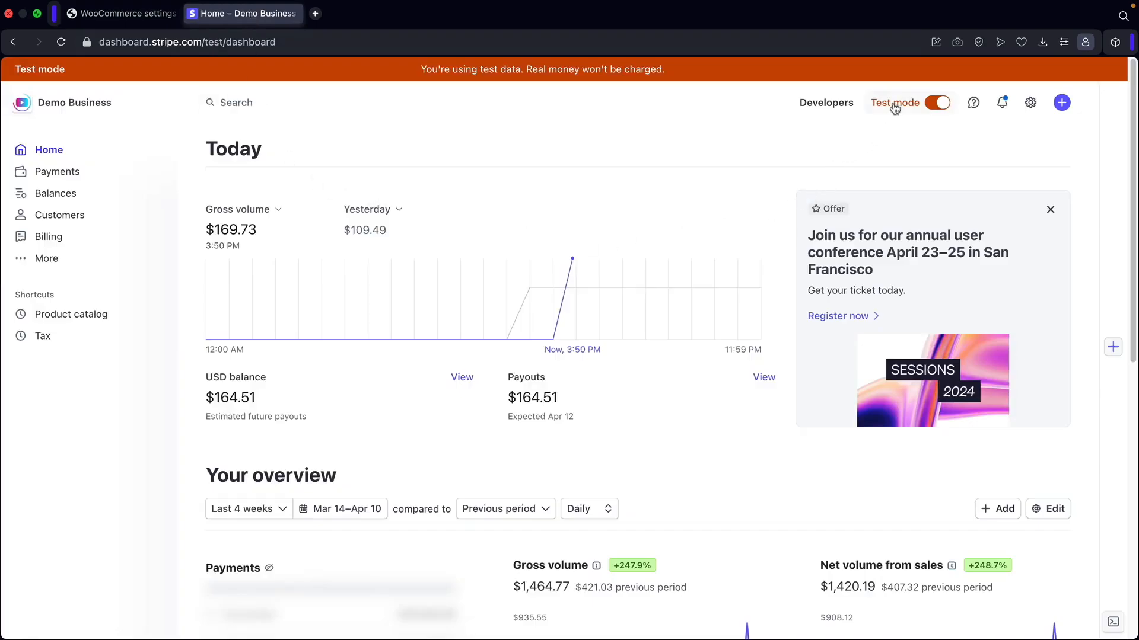
{"action": "left_click", "coordinate": [140, 17]}
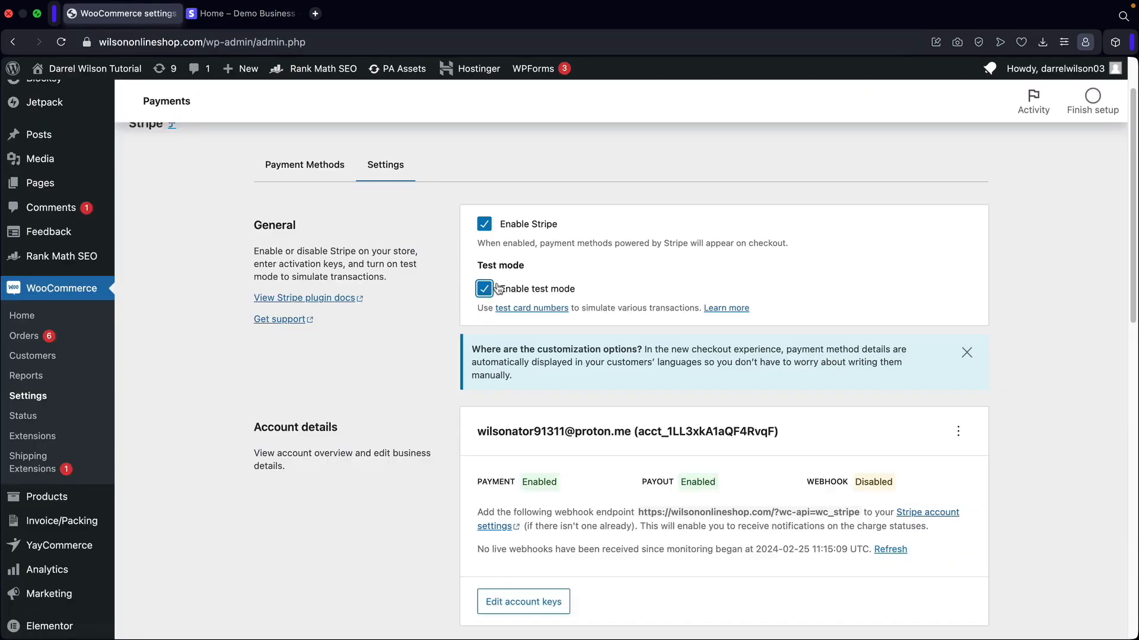
{"action": "scroll", "coordinate": [440, 308], "scroll_direction": "down", "scroll_amount": 5}
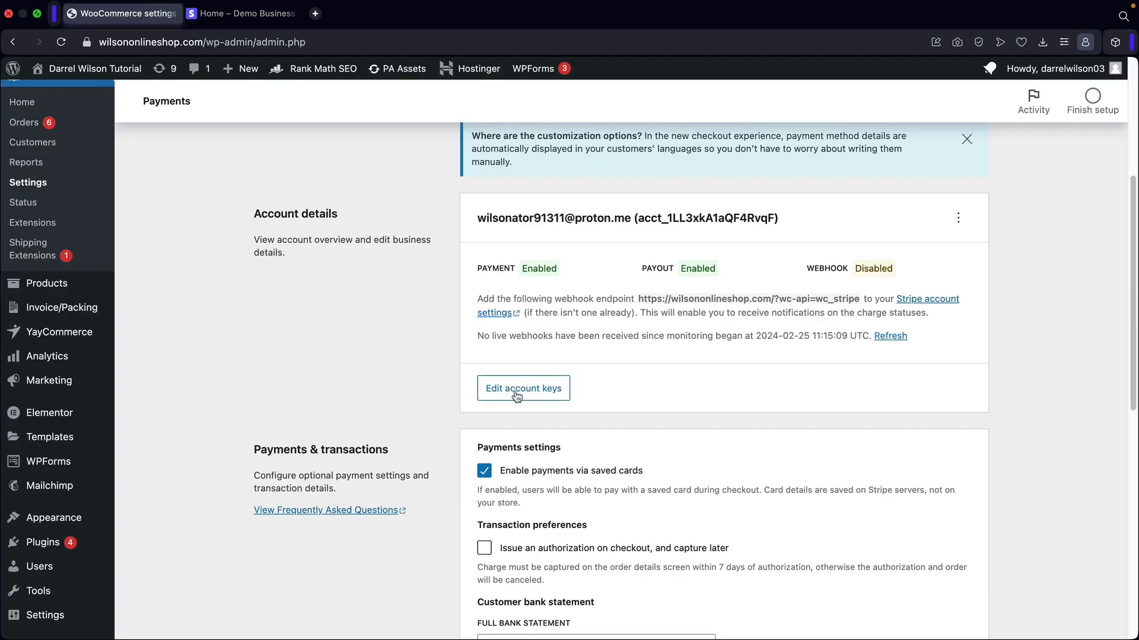
Highlight the charge-notification note and the payments and payouts statuses.
{"action": "left_click_drag", "start_coordinate": [643, 309], "coordinate": [939, 320]}
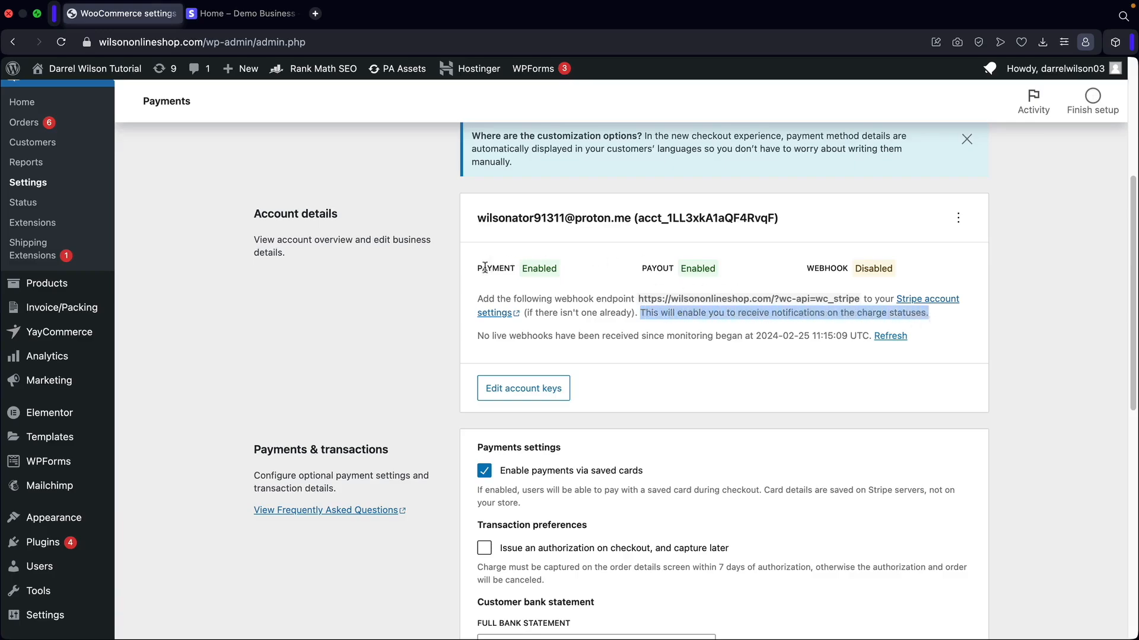
{"action": "left_click_drag", "start_coordinate": [487, 268], "coordinate": [503, 270]}
{"action": "left_click_drag", "start_coordinate": [641, 268], "coordinate": [659, 270]}
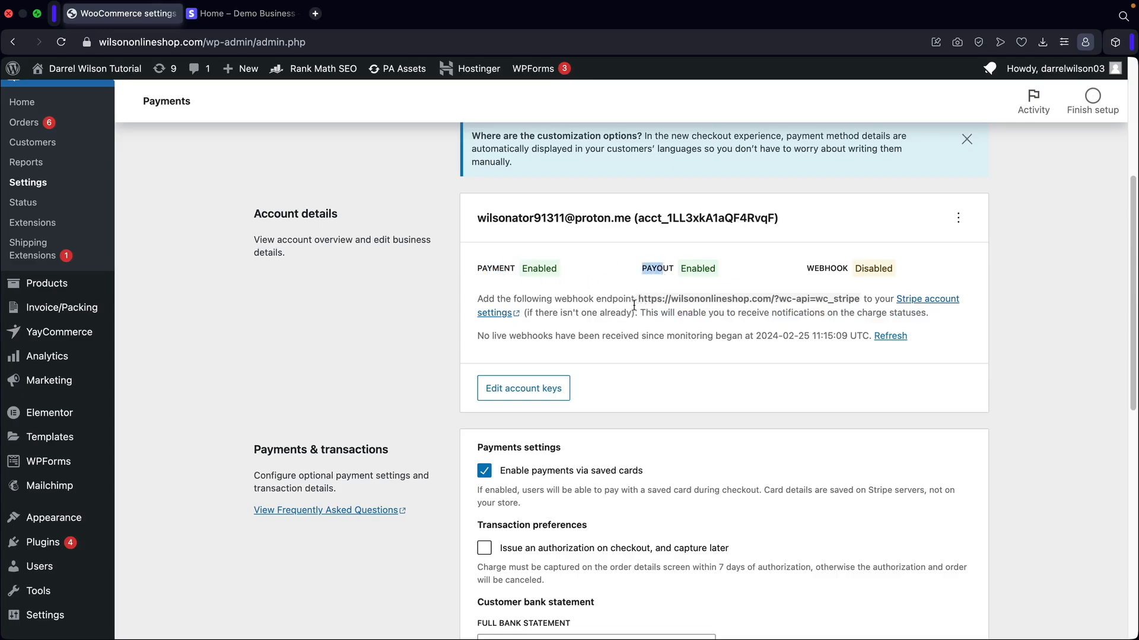
Copy the webhook endpoint URL and open the Edit test account keys & webhooks dialog.
{"action": "left_click_drag", "start_coordinate": [640, 297], "coordinate": [853, 300]}
{"action": "left_click_drag", "start_coordinate": [938, 256], "coordinate": [950, 254]}
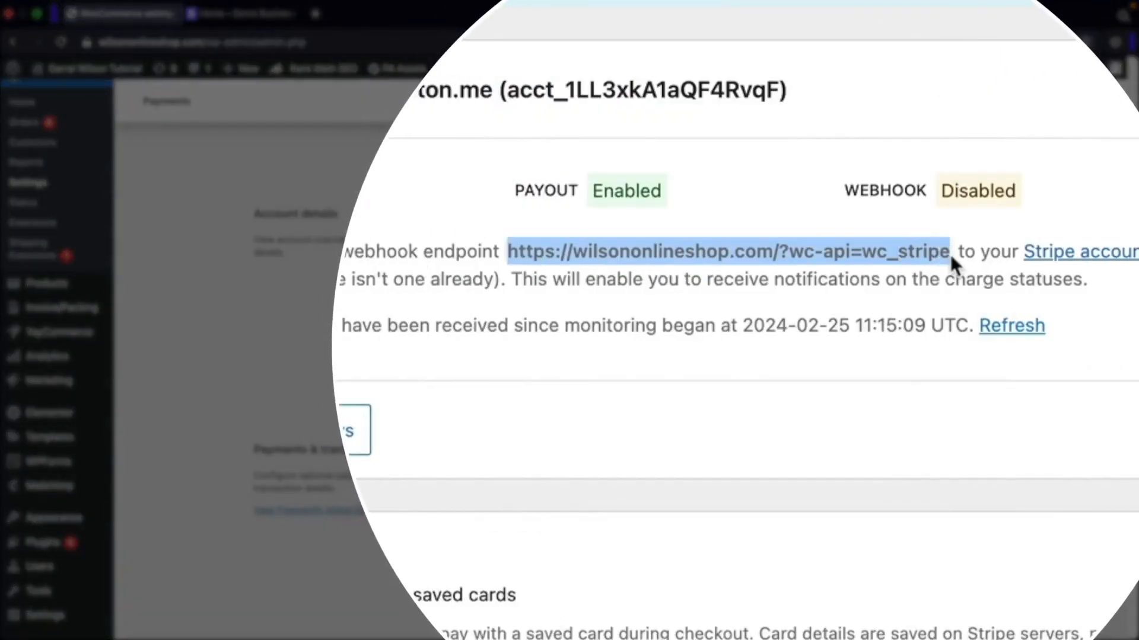
{"action": "right_click", "coordinate": [870, 255]}
{"action": "left_click", "coordinate": [930, 400]}
{"action": "left_click", "coordinate": [691, 435]}
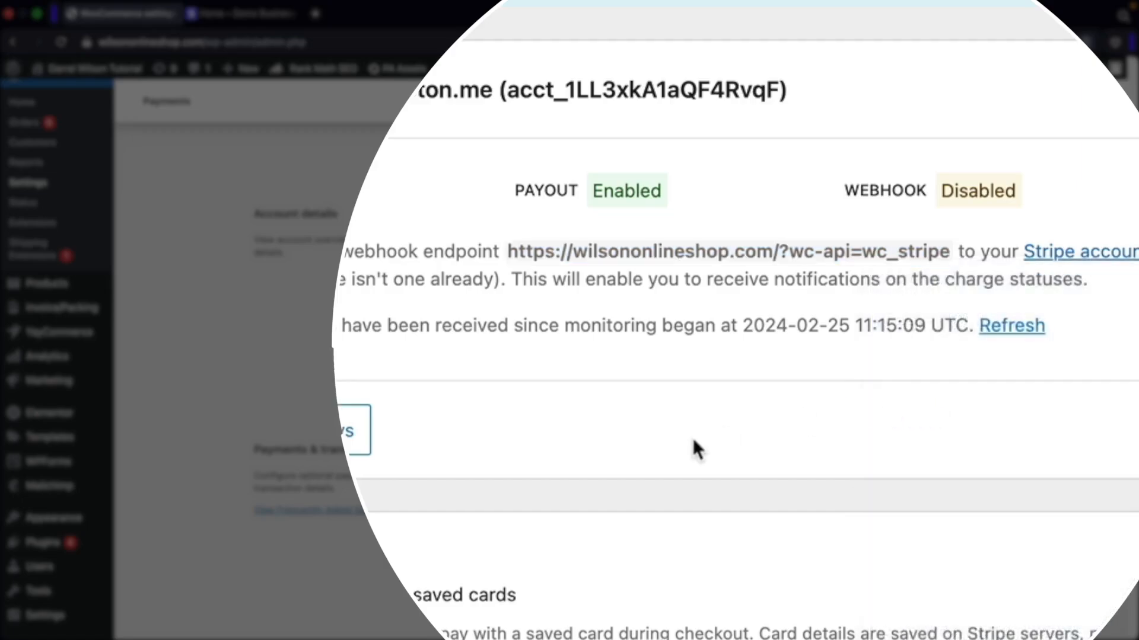
{"action": "left_click", "coordinate": [516, 395]}
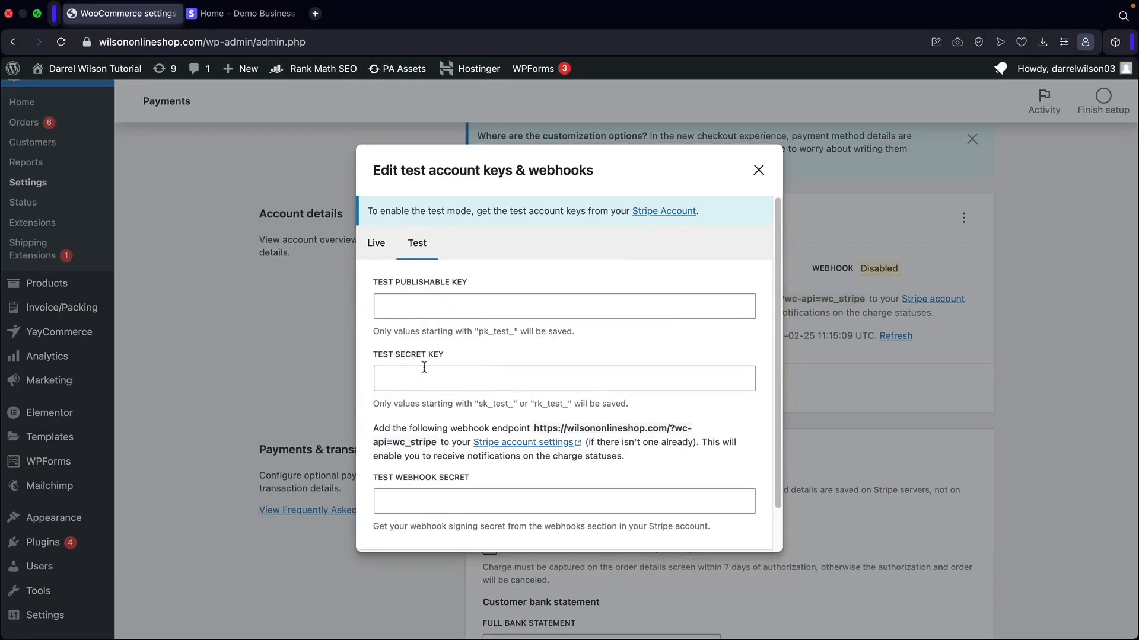
Copy the test publishable key from Stripe's API keys and paste it into WooCommerce.
{"action": "left_click", "coordinate": [261, 13]}
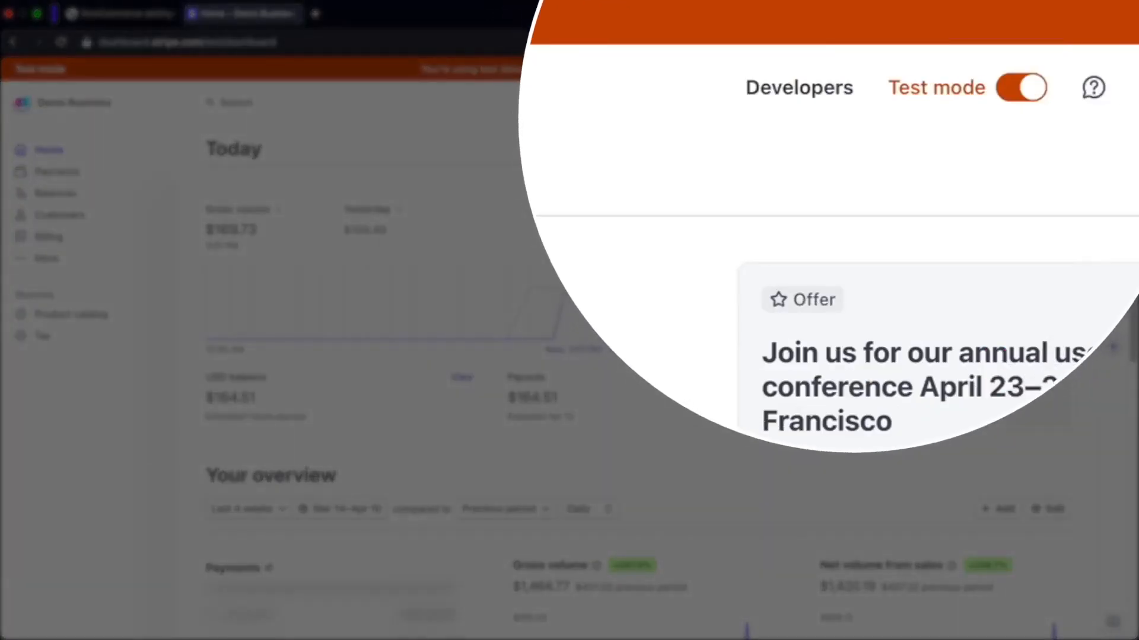
{"action": "left_click", "coordinate": [824, 107]}
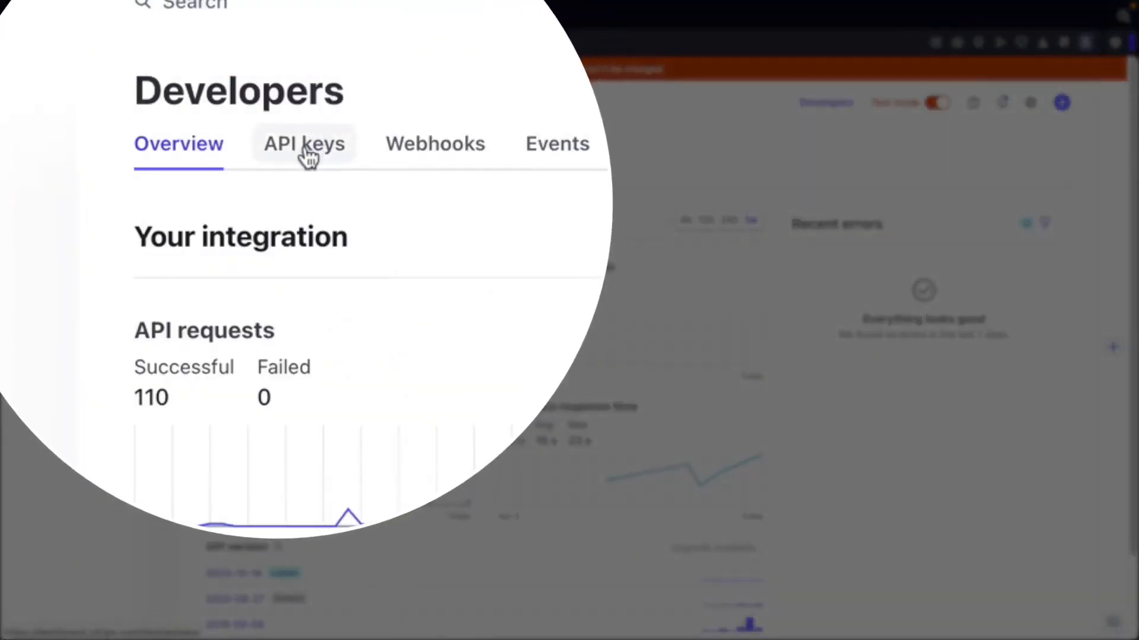
{"action": "left_click", "coordinate": [305, 148]}
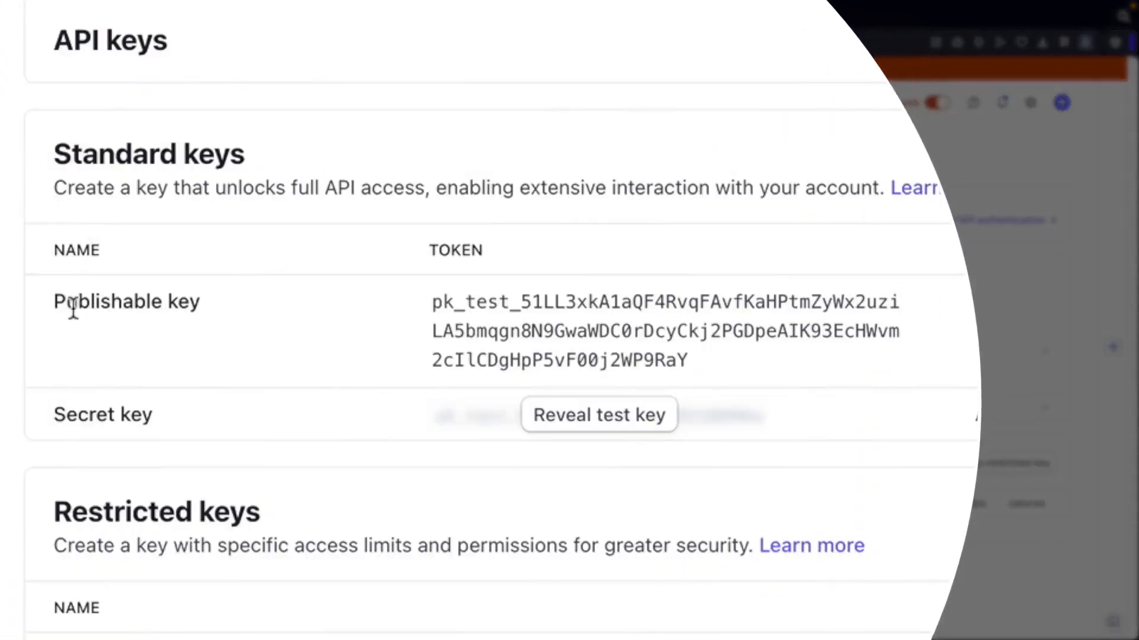
{"action": "left_click_drag", "start_coordinate": [227, 356], "coordinate": [354, 374]}
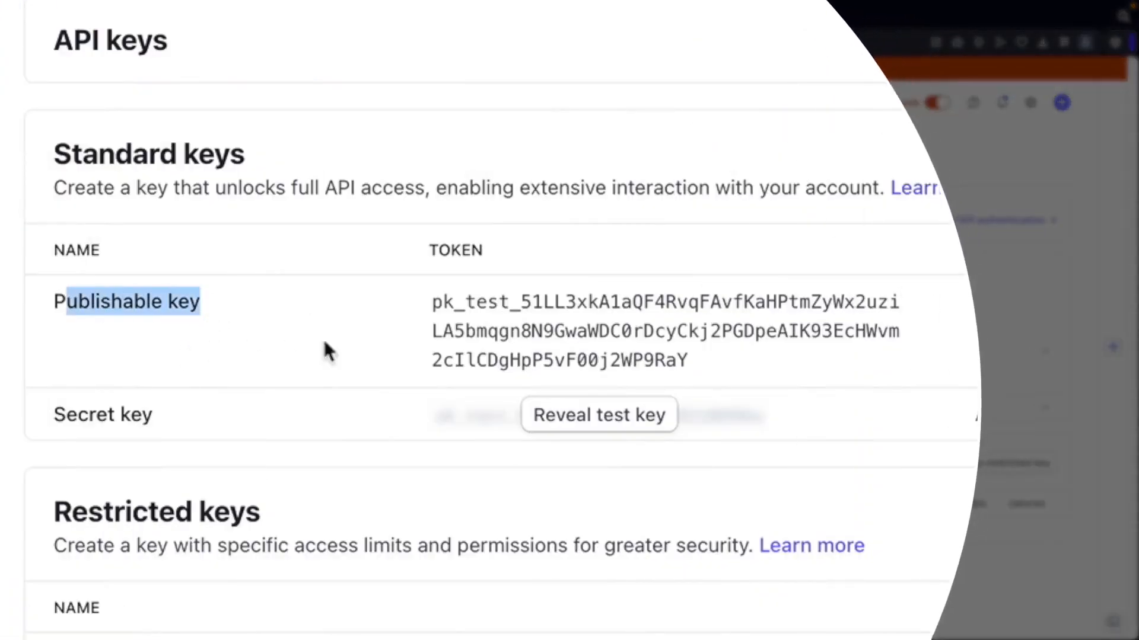
{"action": "left_click", "coordinate": [550, 336]}
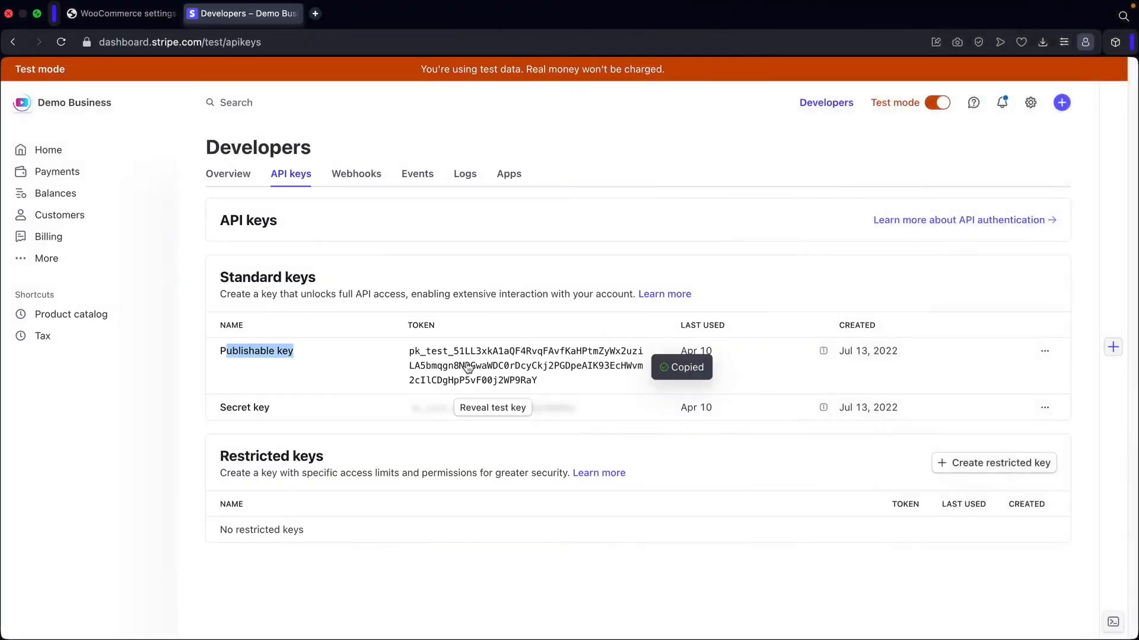
{"action": "left_click", "coordinate": [136, 13]}
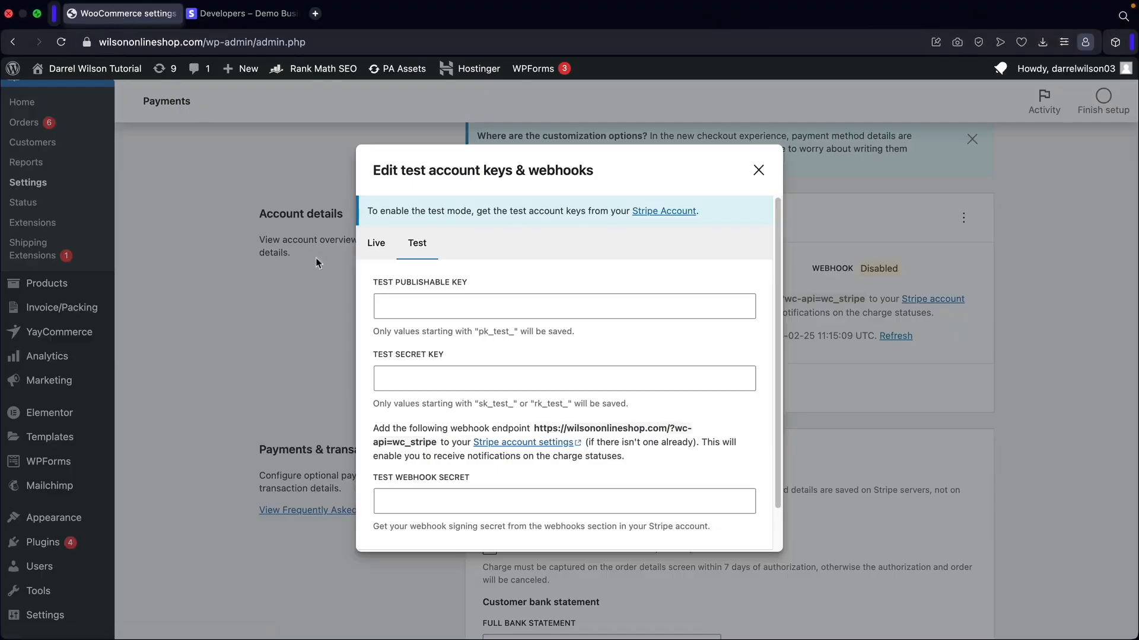
{"action": "right_click", "coordinate": [395, 304]}
{"action": "left_click", "coordinate": [435, 415]}
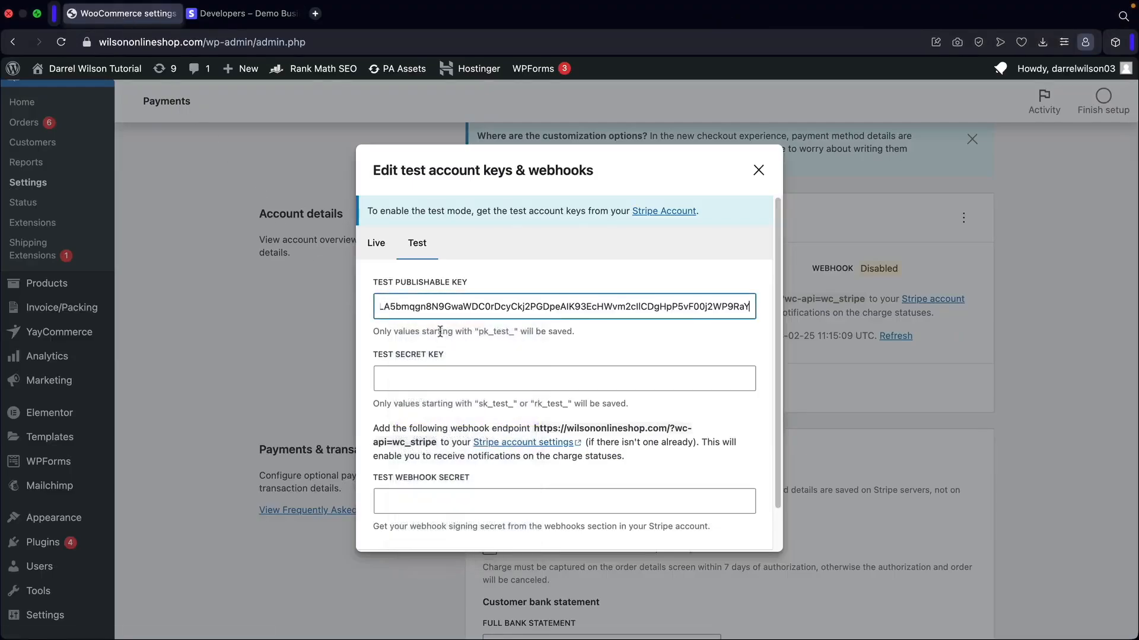
{"action": "left_click", "coordinate": [415, 378]}
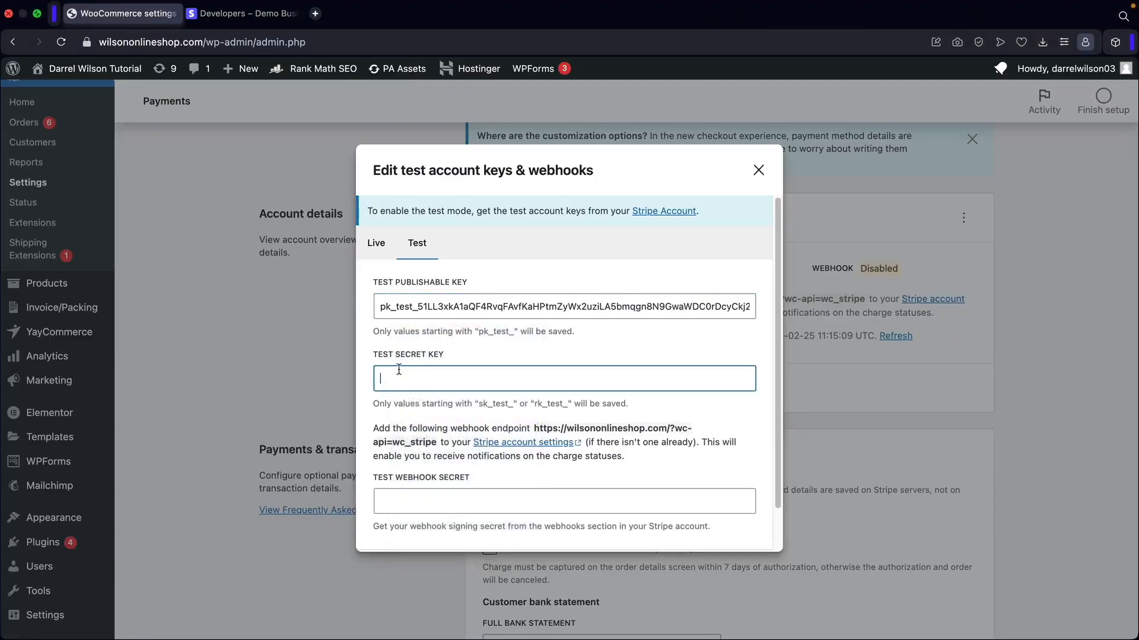
Reveal and copy the Stripe test secret key into WooCommerce's secret key field.
{"action": "left_click", "coordinate": [240, 13]}
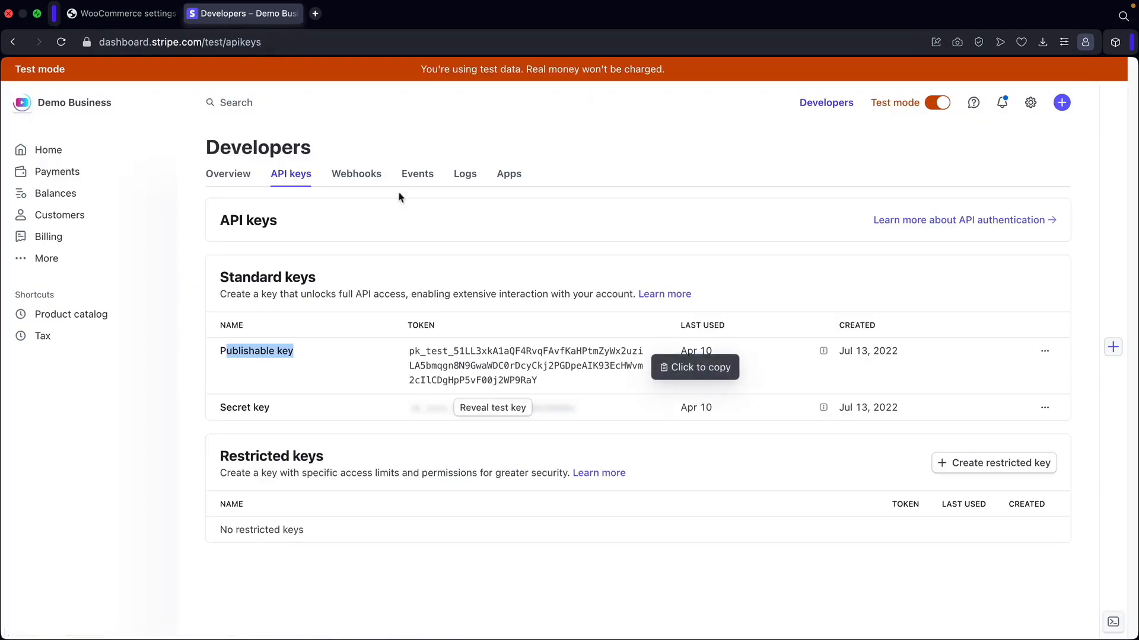
{"action": "left_click", "coordinate": [502, 417]}
{"action": "left_click", "coordinate": [494, 419]}
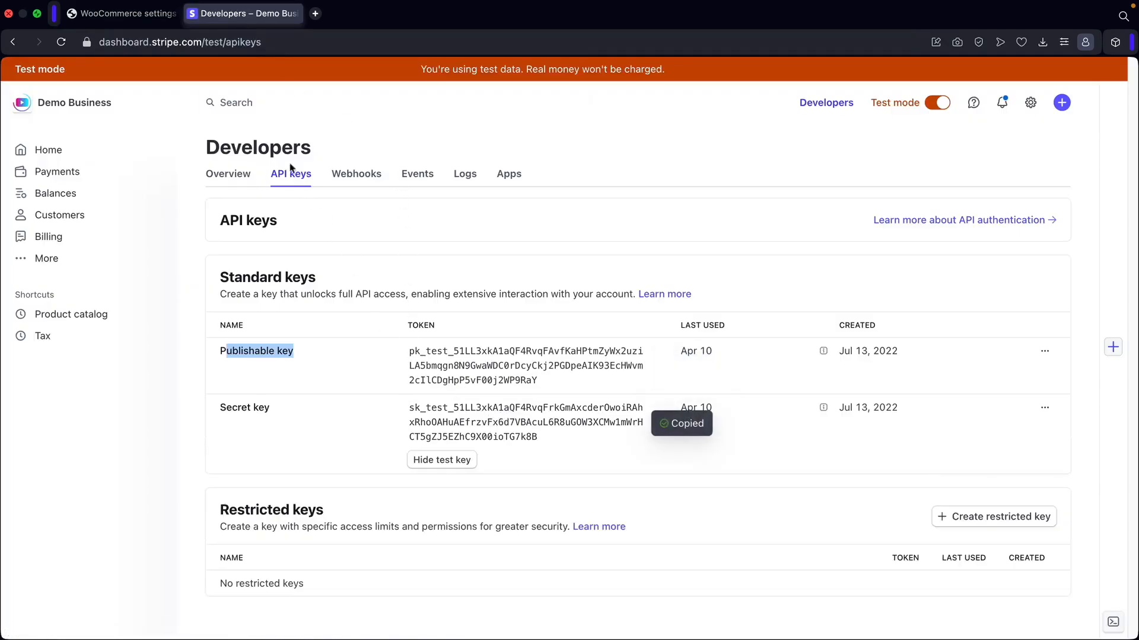
{"action": "left_click", "coordinate": [148, 13]}
{"action": "right_click", "coordinate": [397, 379]}
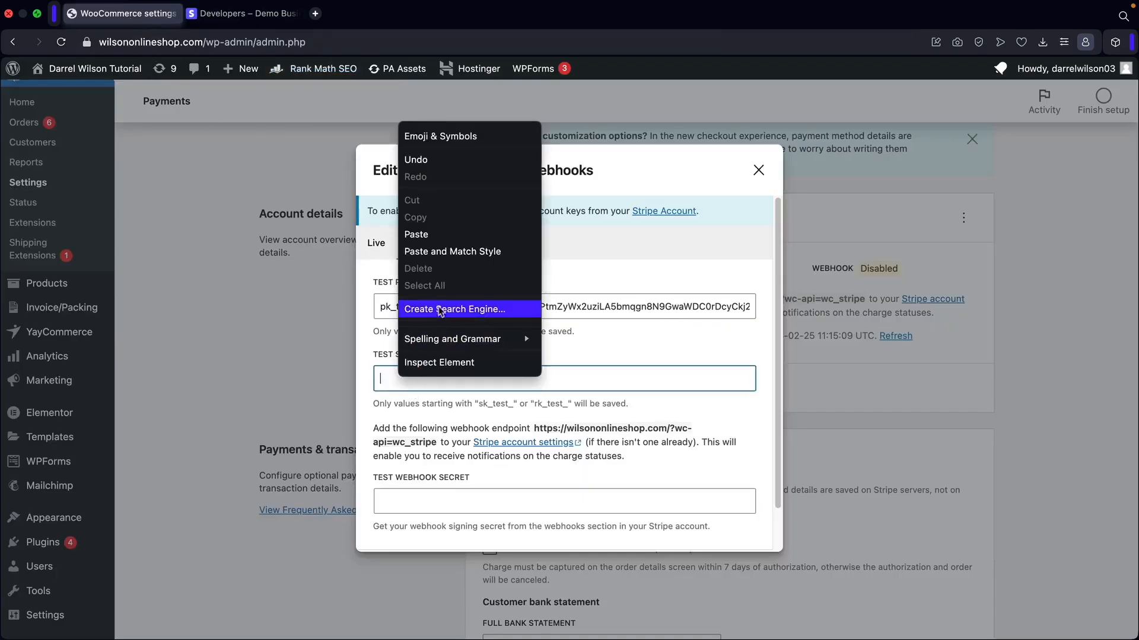
{"action": "left_click", "coordinate": [436, 235]}
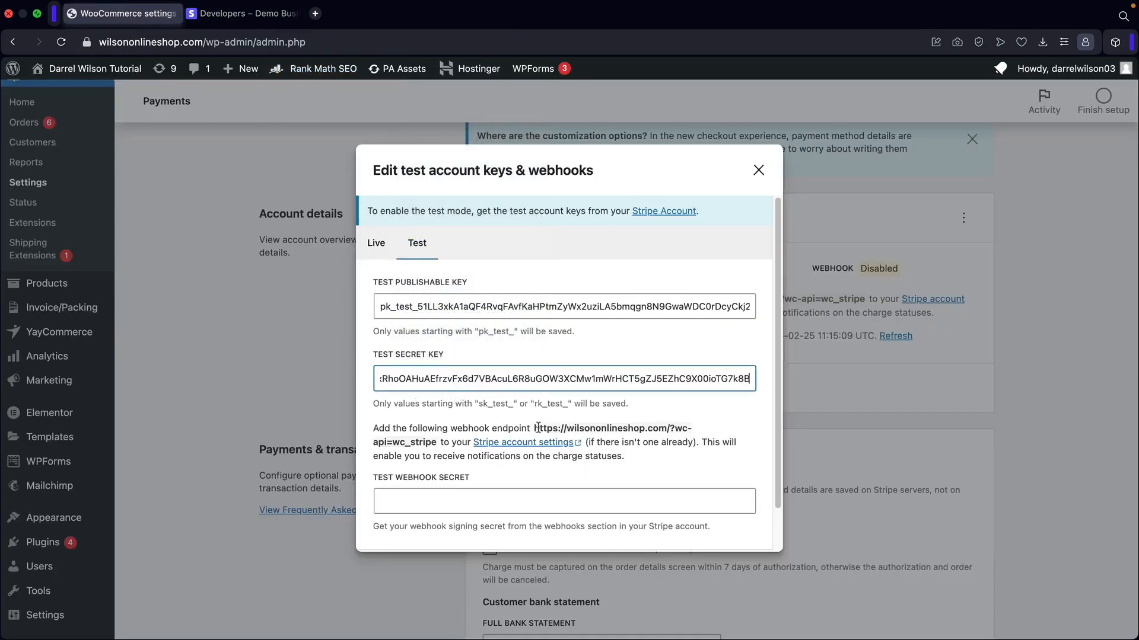
Copy the webhook endpoint URL shown in the keys dialog.
{"action": "left_click_drag", "start_coordinate": [437, 441], "coordinate": [535, 424]}
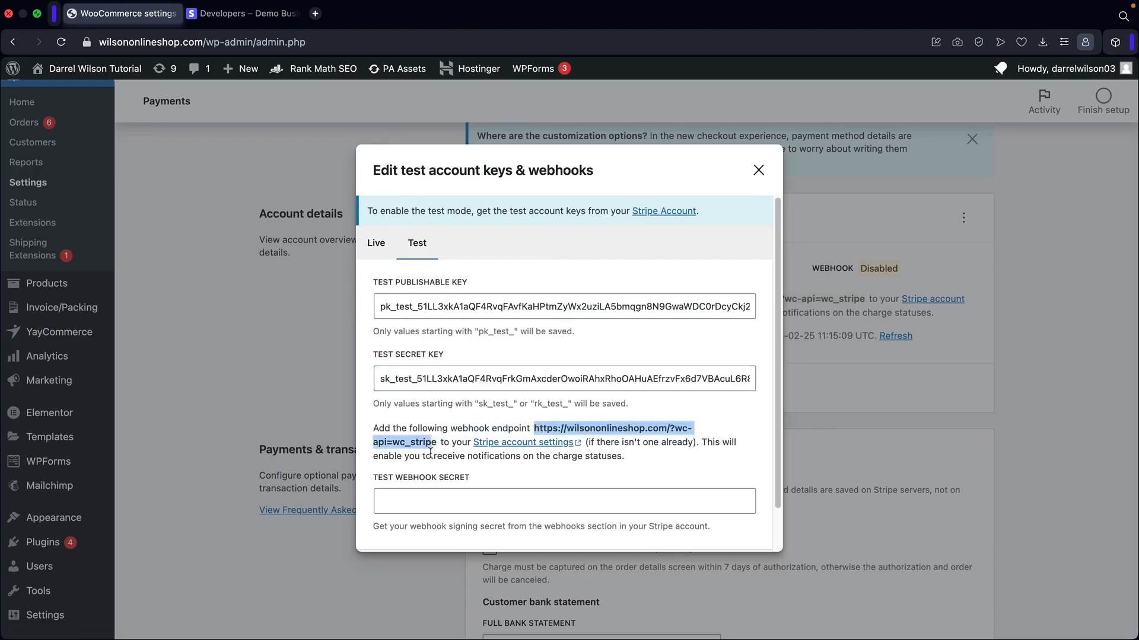
{"action": "left_click_drag", "start_coordinate": [437, 442], "coordinate": [537, 425]}
{"action": "right_click", "coordinate": [609, 427]}
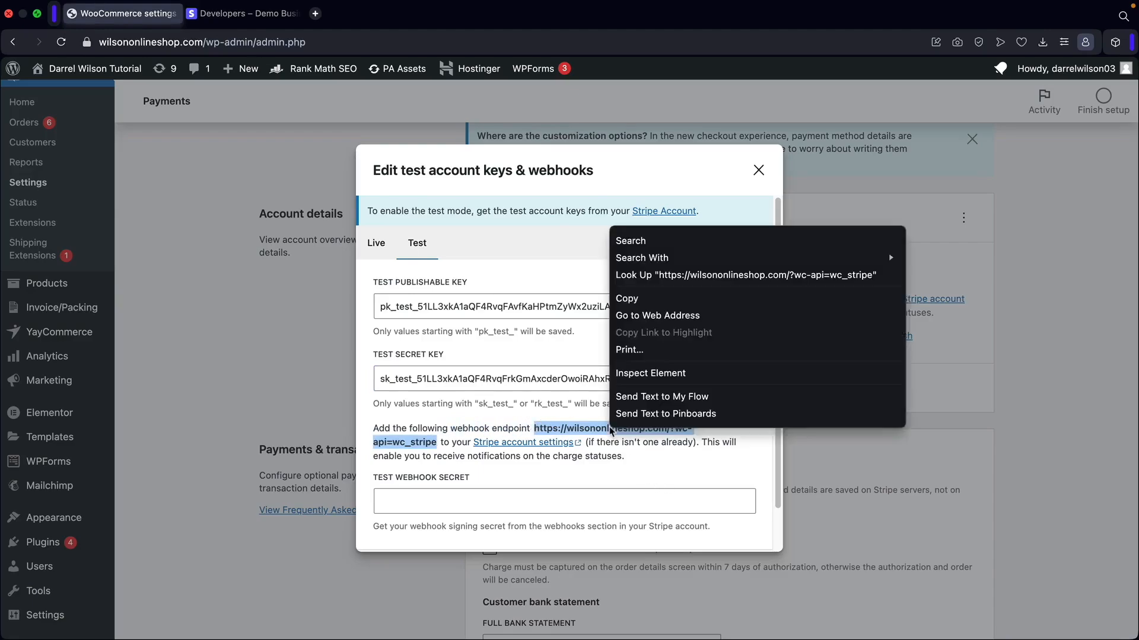
{"action": "left_click", "coordinate": [651, 302]}
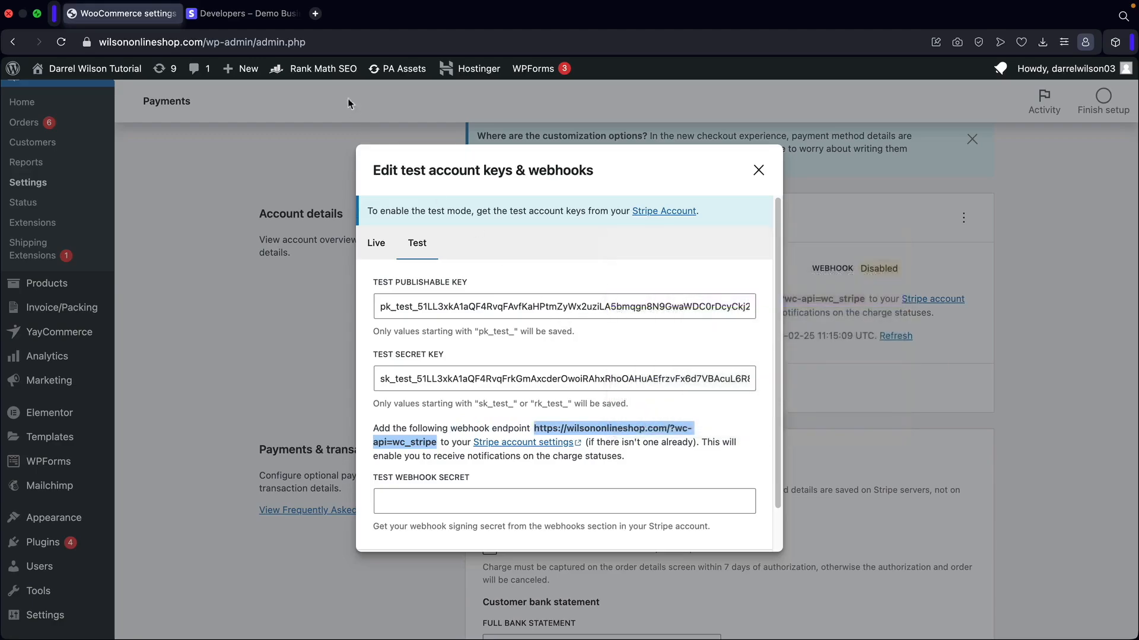
{"action": "left_click", "coordinate": [249, 14]}
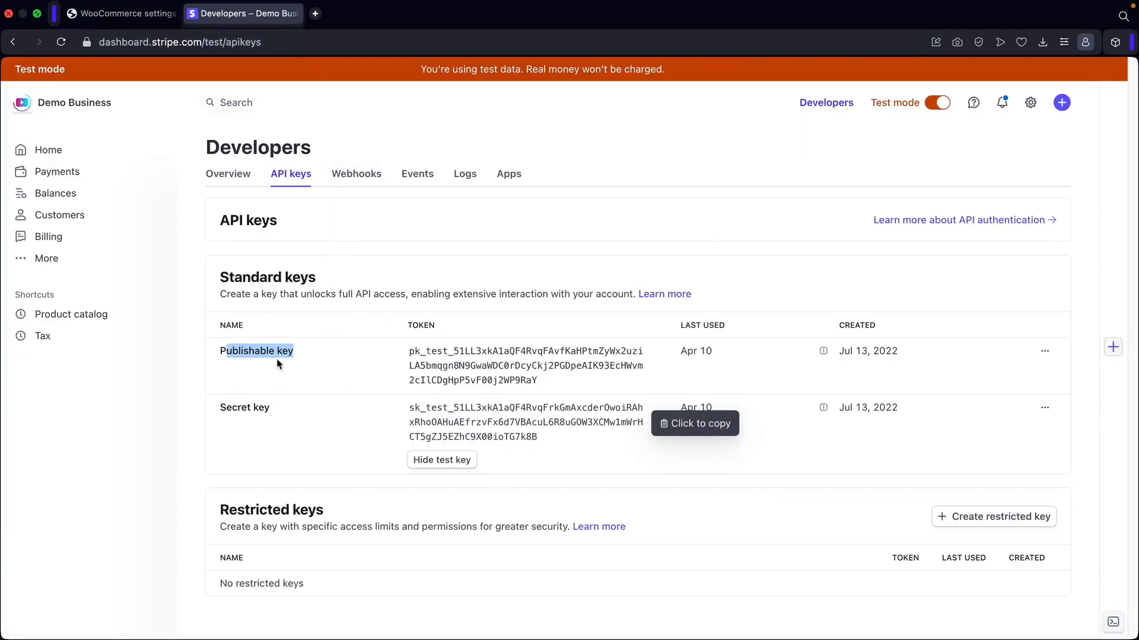
Add a webhook endpoint with the shop's URL and description 'This is for charging Transactions'.
{"action": "left_click", "coordinate": [352, 175]}
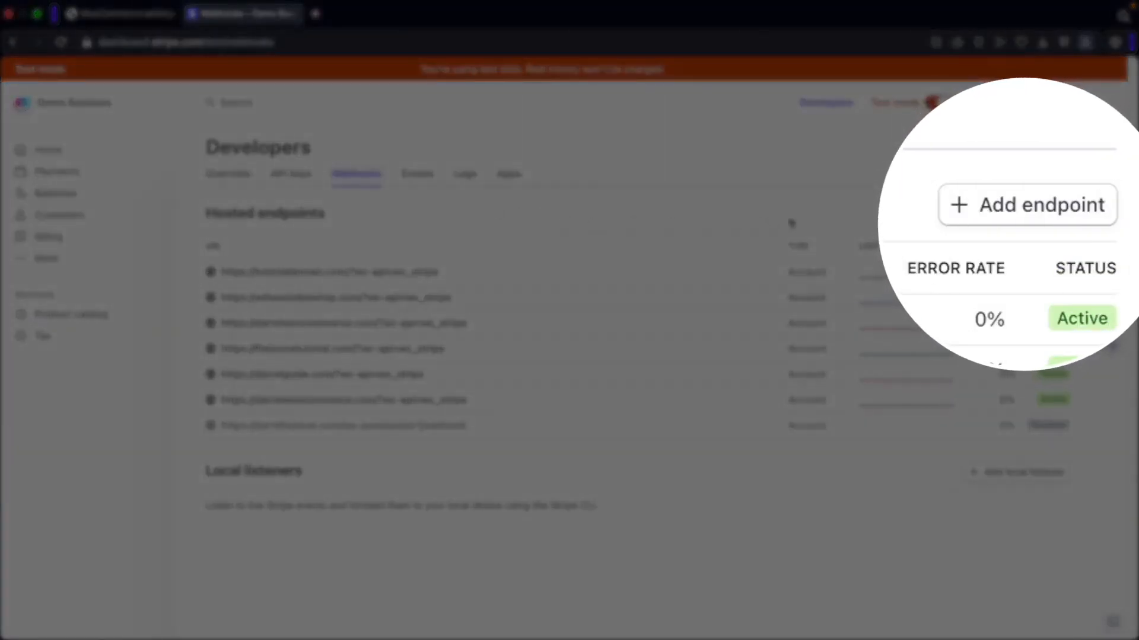
{"action": "left_click", "coordinate": [997, 214]}
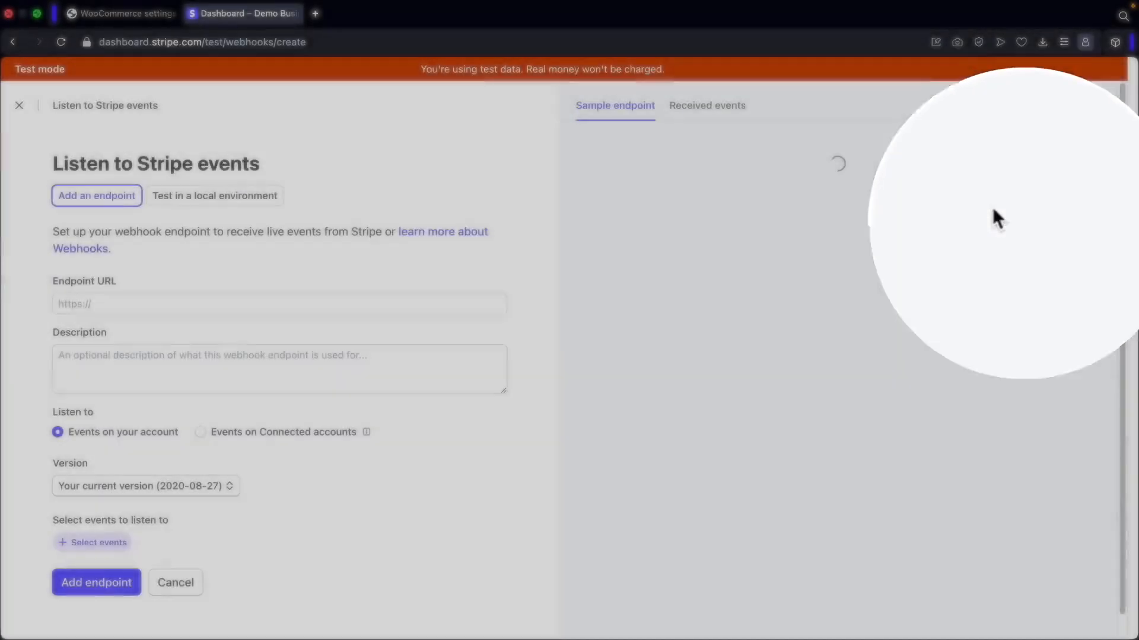
{"action": "left_click", "coordinate": [71, 303]}
{"action": "right_click", "coordinate": [71, 303]}
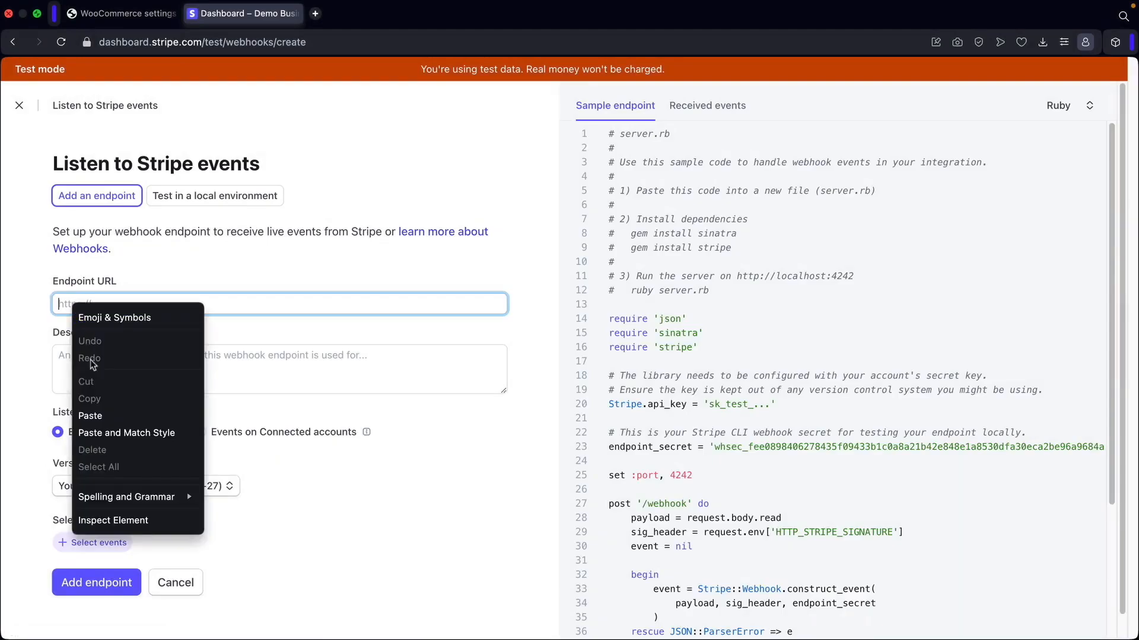
{"action": "left_click", "coordinate": [109, 409]}
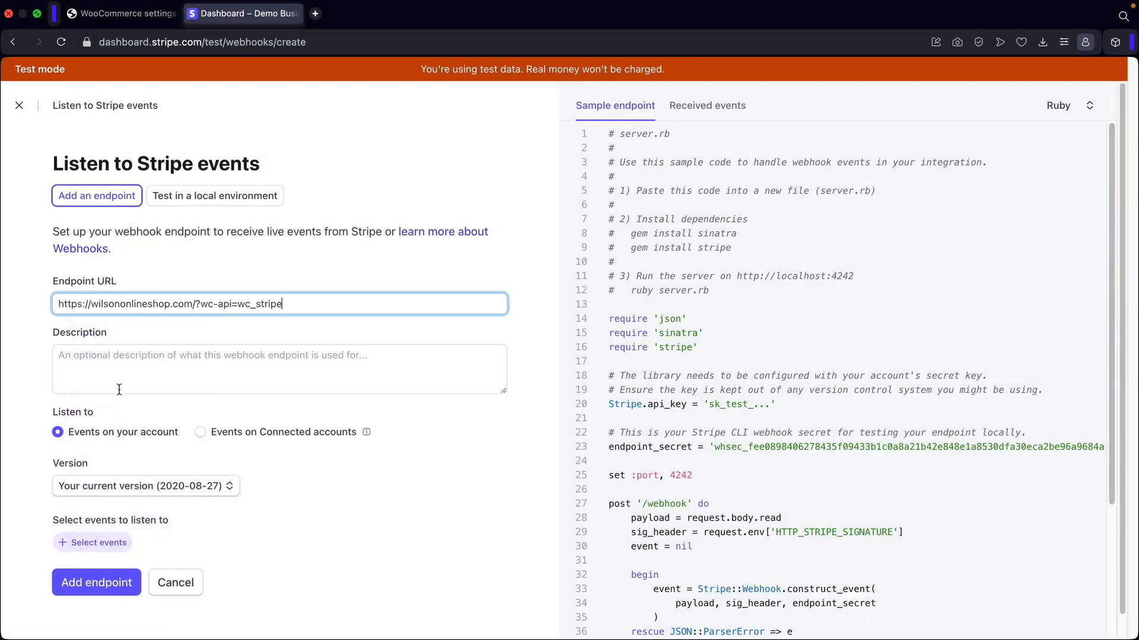
{"action": "left_click", "coordinate": [149, 360]}
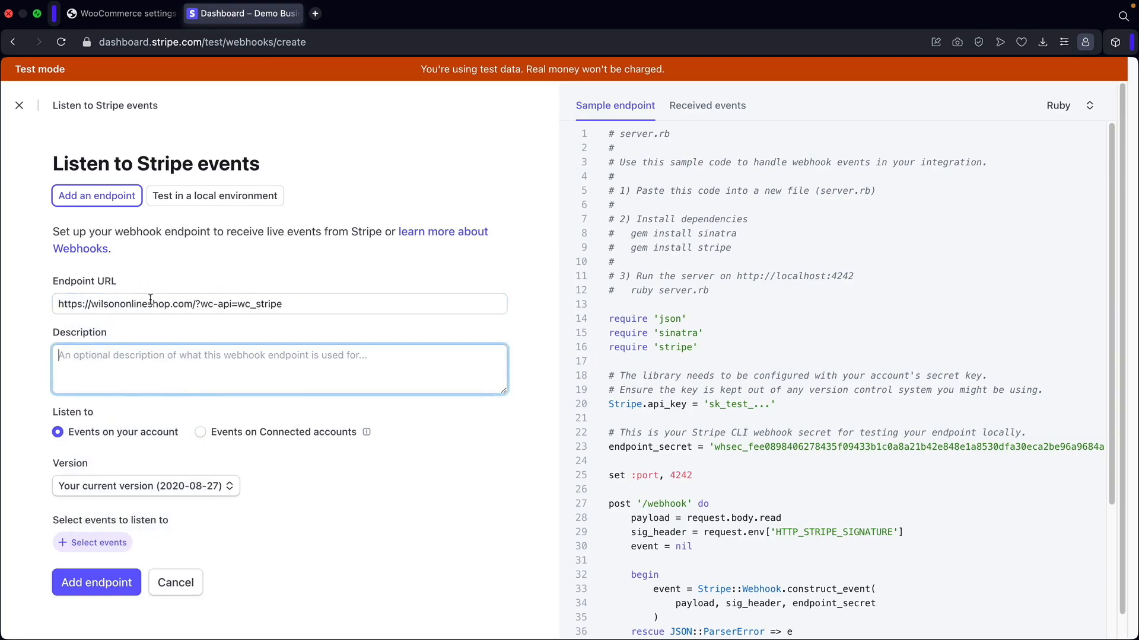
{"action": "type", "text": "This i"}
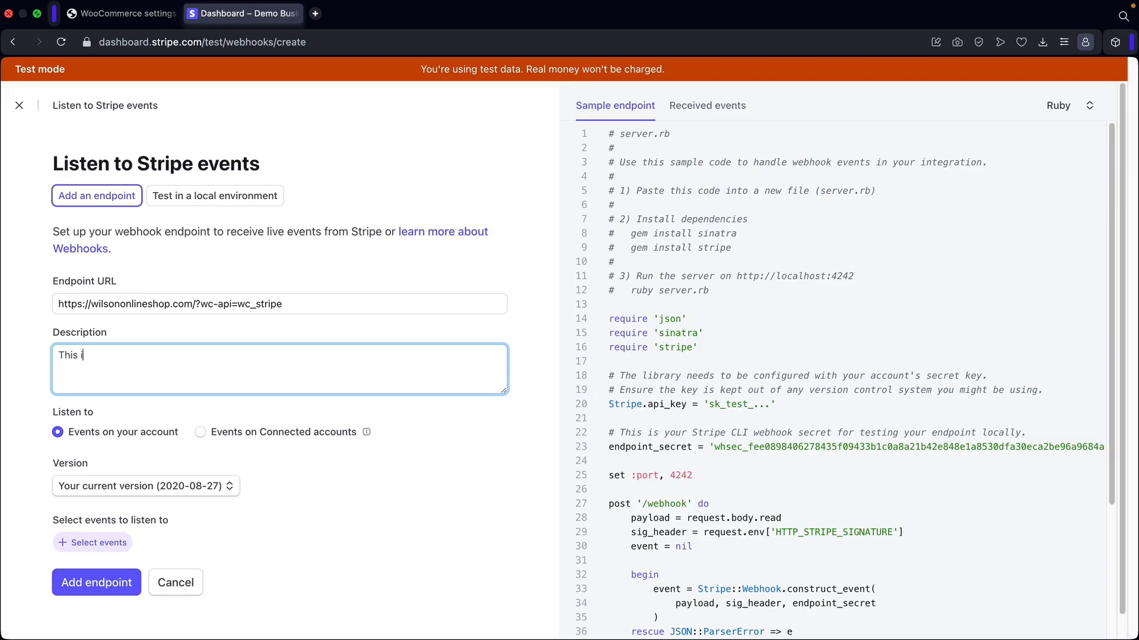
{"action": "type", "text": "s for charging Transactions"}
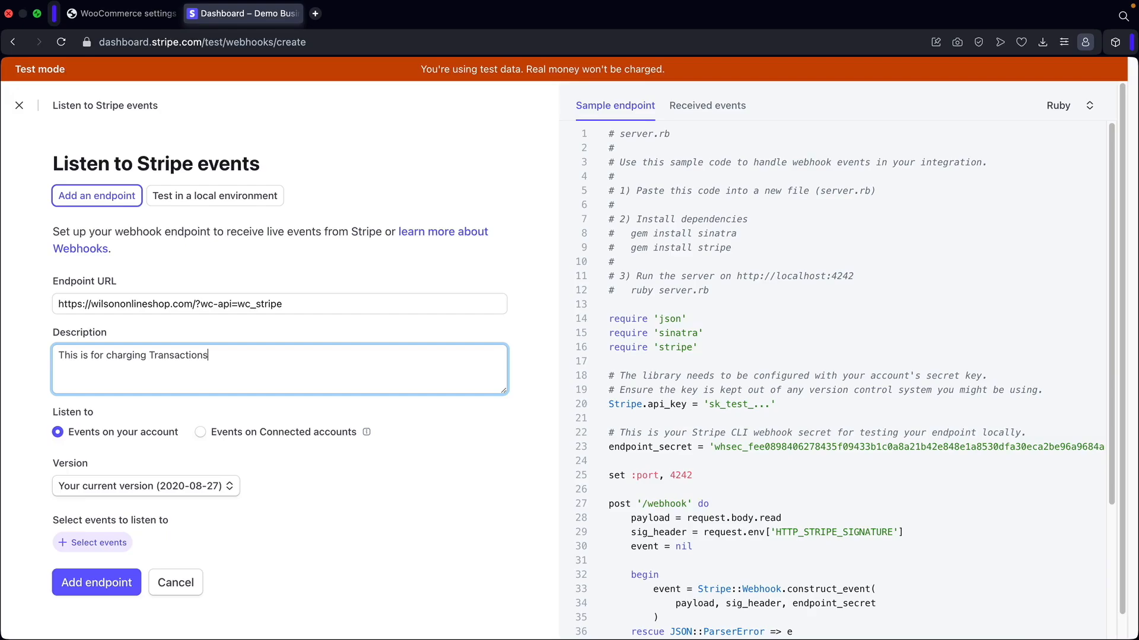
Subscribe the wc_stripe webhook endpoint to all 13 Charge events and create it.
{"action": "left_click", "coordinate": [104, 551]}
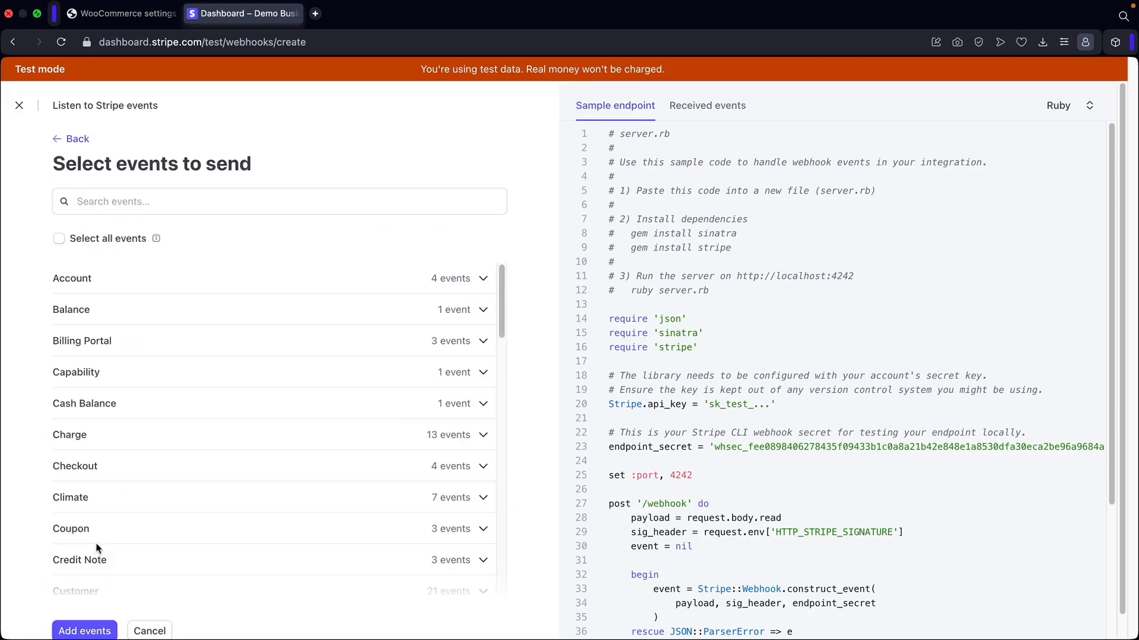
{"action": "left_click", "coordinate": [77, 437]}
{"action": "scroll", "coordinate": [81, 436], "scroll_direction": "down", "scroll_amount": 5}
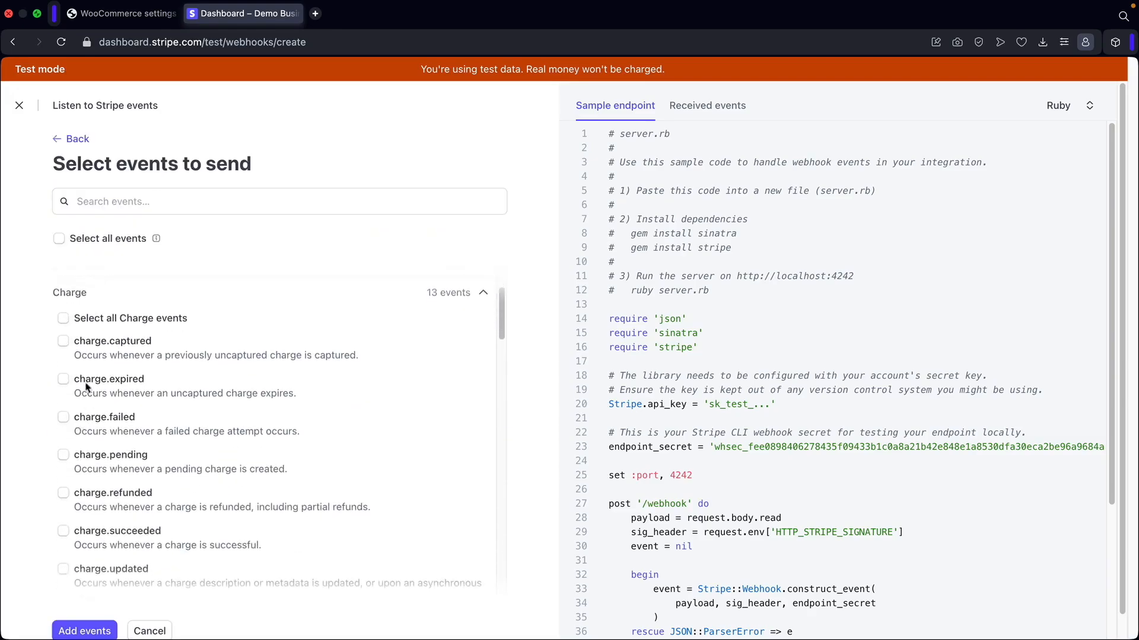
{"action": "left_click", "coordinate": [67, 320]}
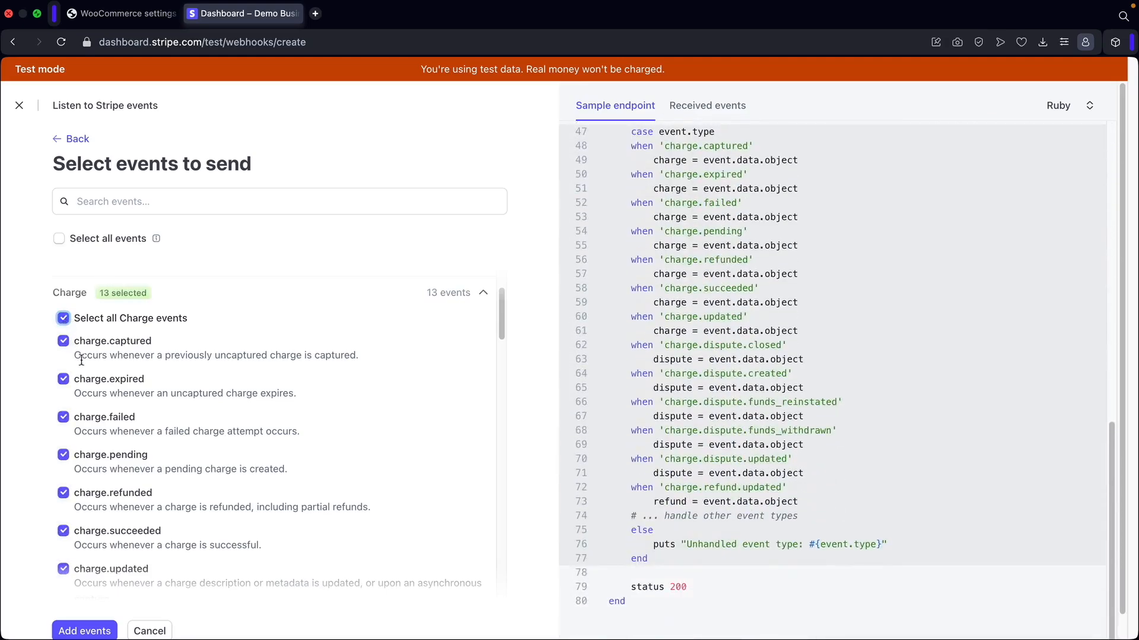
{"action": "scroll", "coordinate": [123, 379], "scroll_direction": "up", "scroll_amount": 3}
{"action": "scroll", "coordinate": [127, 401], "scroll_direction": "down", "scroll_amount": 6}
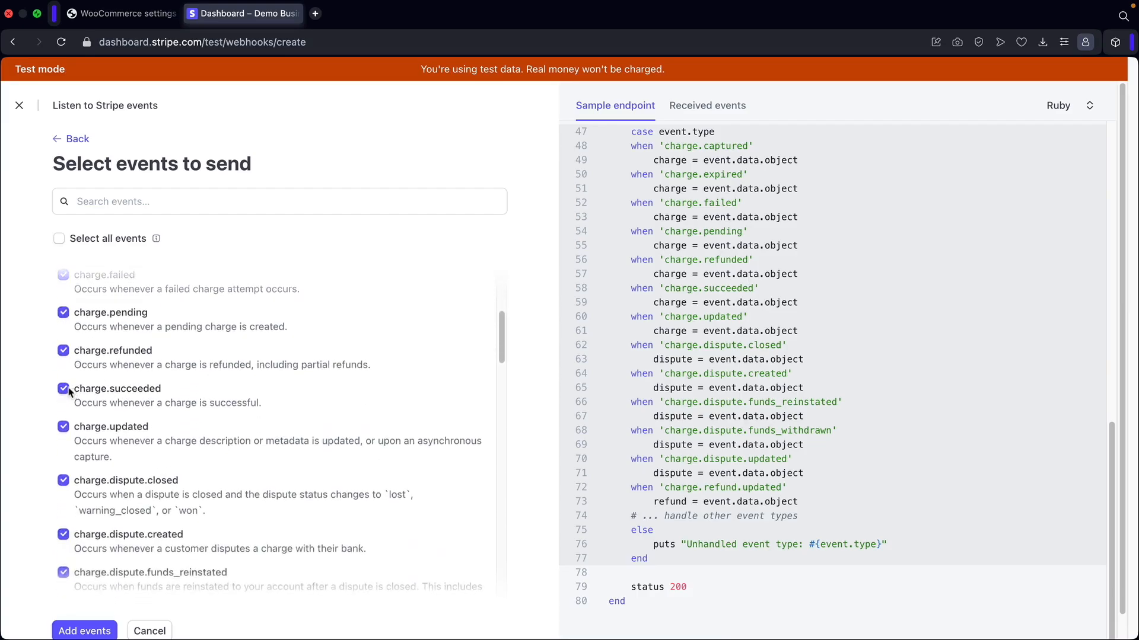
{"action": "scroll", "coordinate": [89, 394], "scroll_direction": "up", "scroll_amount": 3}
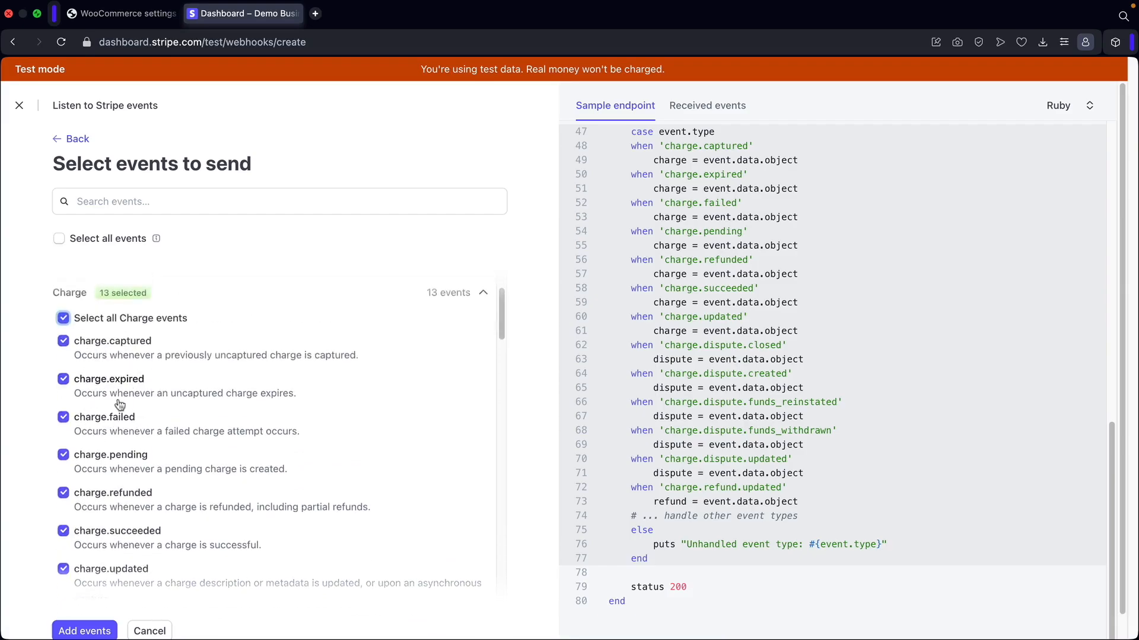
{"action": "left_click", "coordinate": [86, 631]}
{"action": "scroll", "coordinate": [325, 508], "scroll_direction": "down", "scroll_amount": 5}
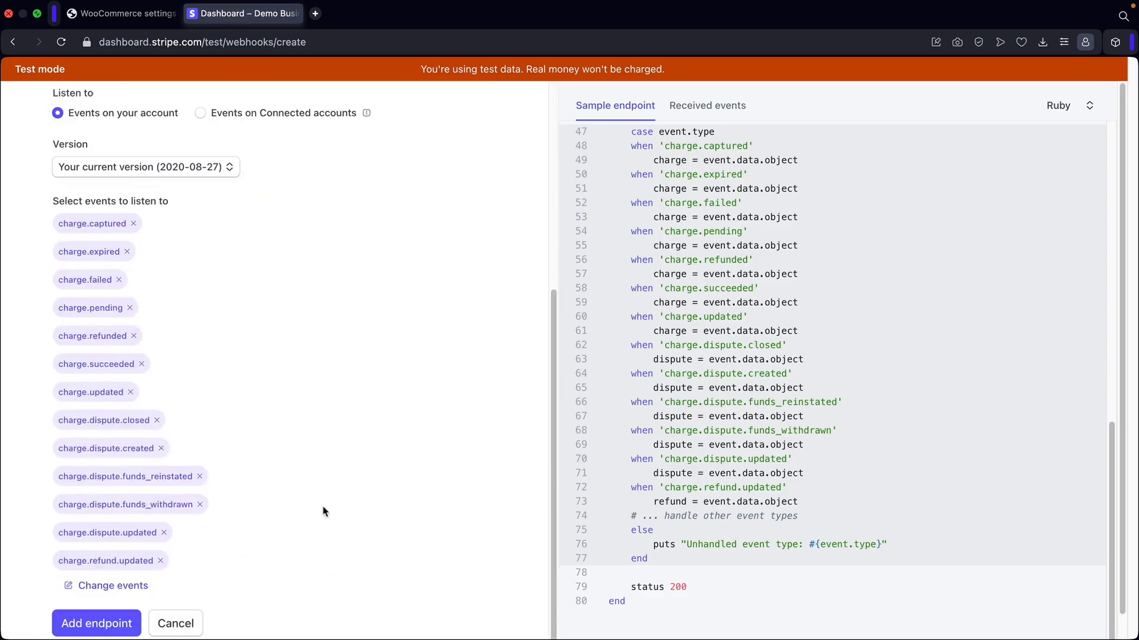
{"action": "left_click", "coordinate": [96, 626]}
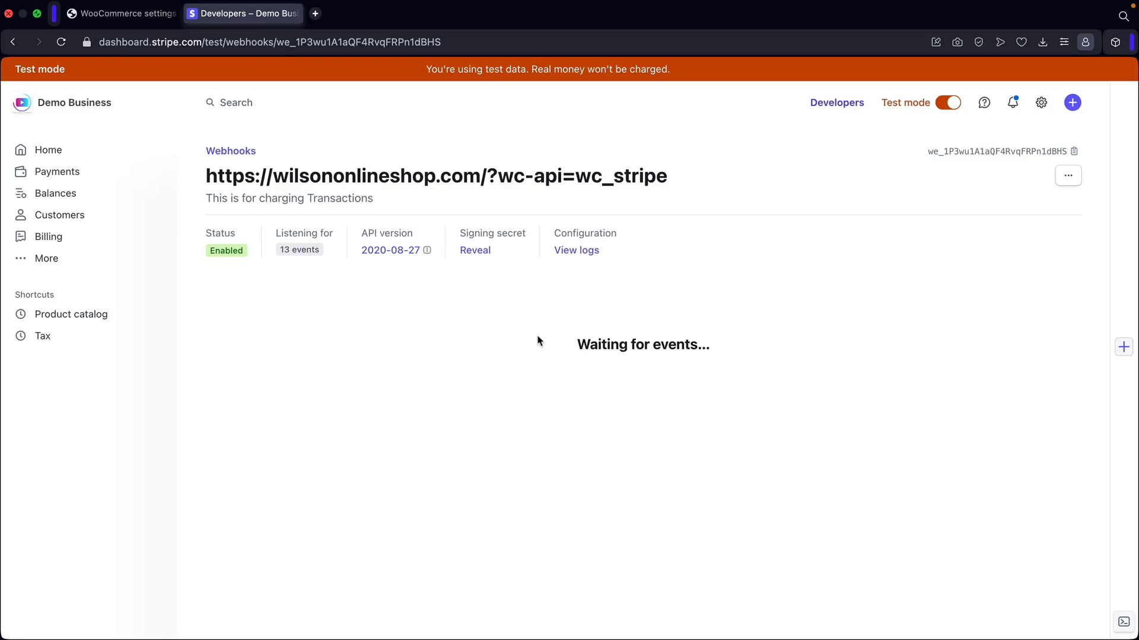
Reveal and copy the webhook signing secret, then focus WooCommerce's test webhook secret field.
{"action": "left_click_drag", "start_coordinate": [474, 233], "coordinate": [513, 235]}
{"action": "left_click", "coordinate": [475, 252]}
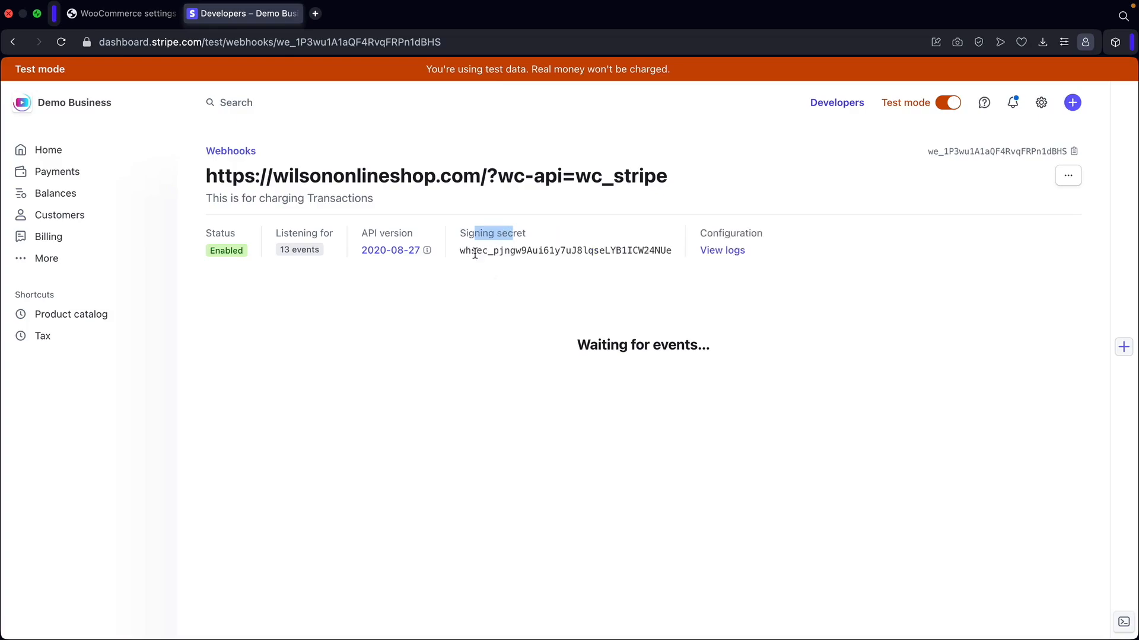
{"action": "double_click", "coordinate": [475, 251]}
{"action": "right_click", "coordinate": [476, 252]}
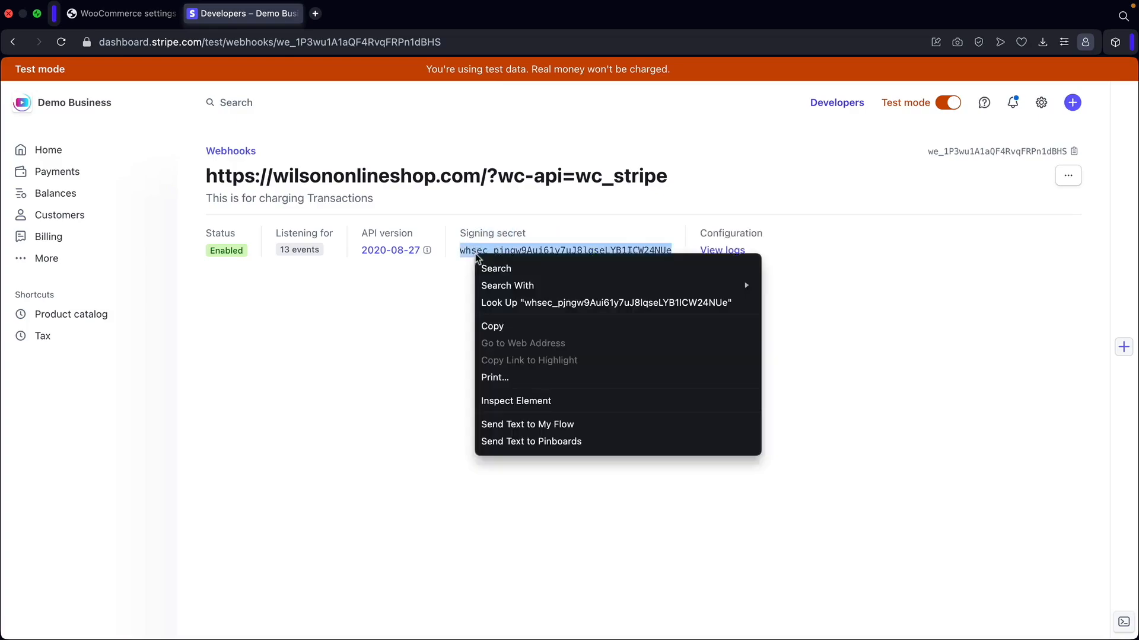
{"action": "left_click", "coordinate": [501, 328]}
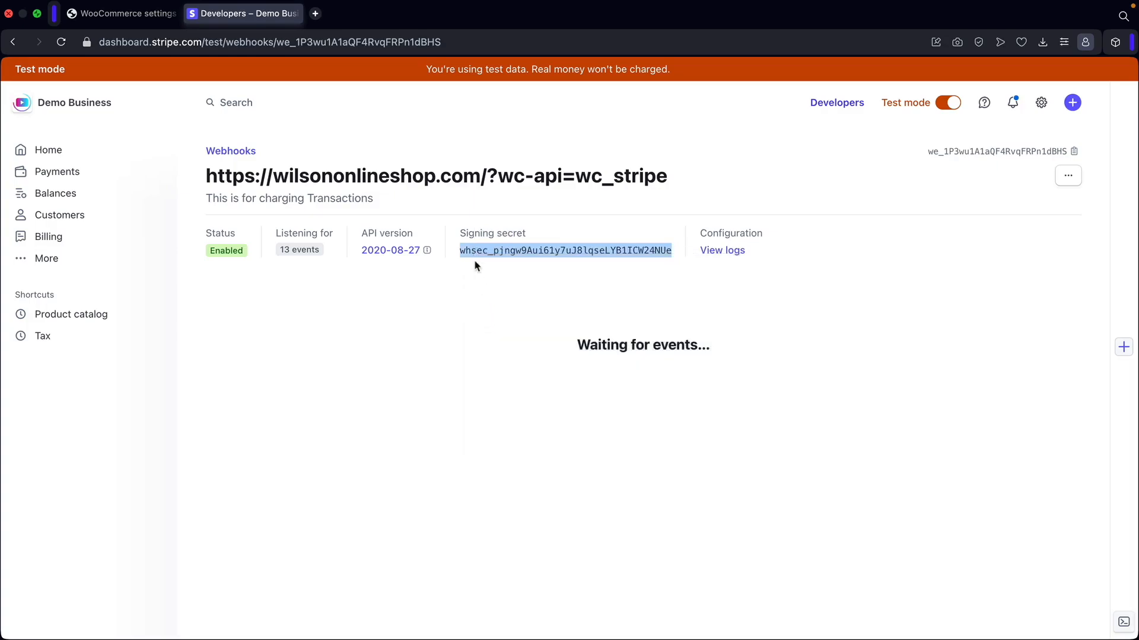
{"action": "left_click", "coordinate": [114, 19]}
{"action": "left_click", "coordinate": [388, 502]}
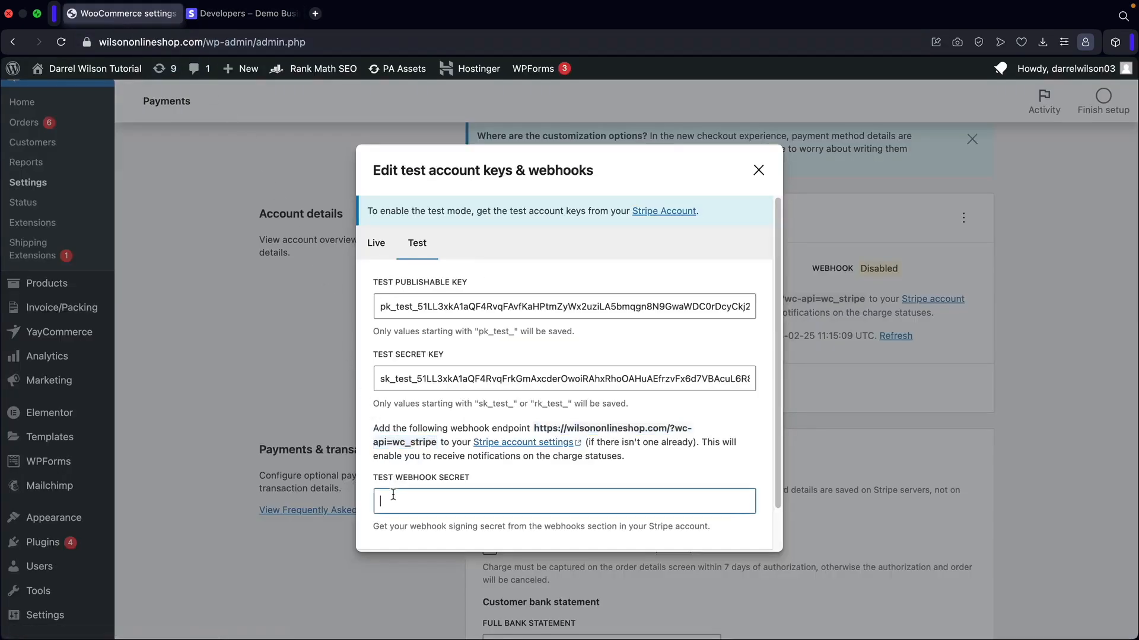
Paste the signing secret as the test webhook secret and save the test keys.
{"action": "right_click", "coordinate": [388, 501]}
{"action": "left_click", "coordinate": [400, 358]}
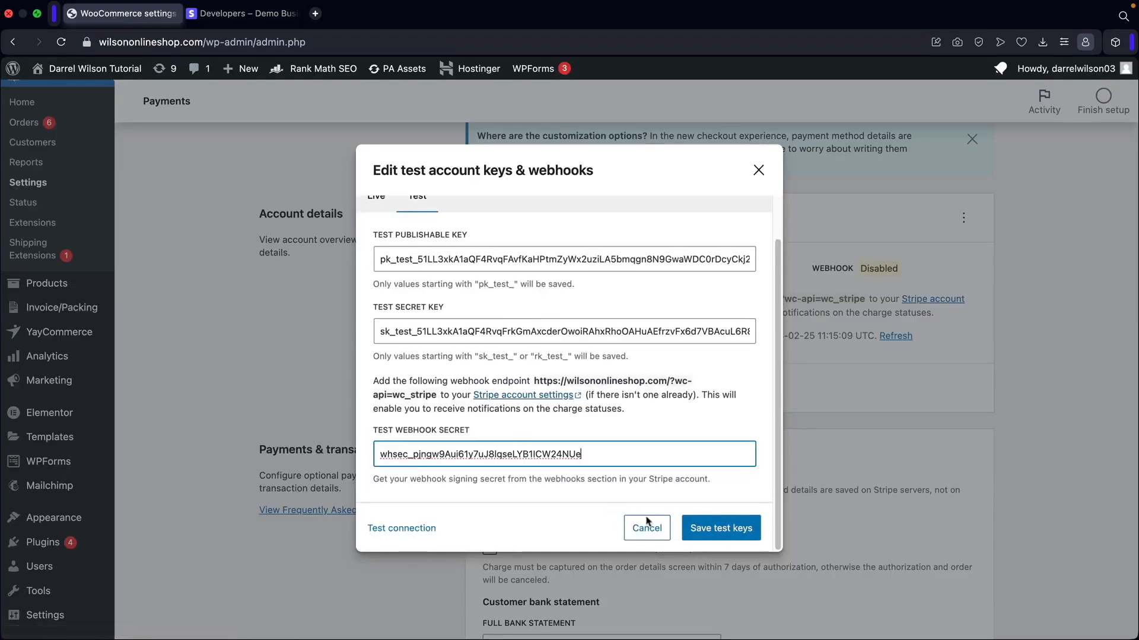
{"action": "left_click", "coordinate": [717, 529]}
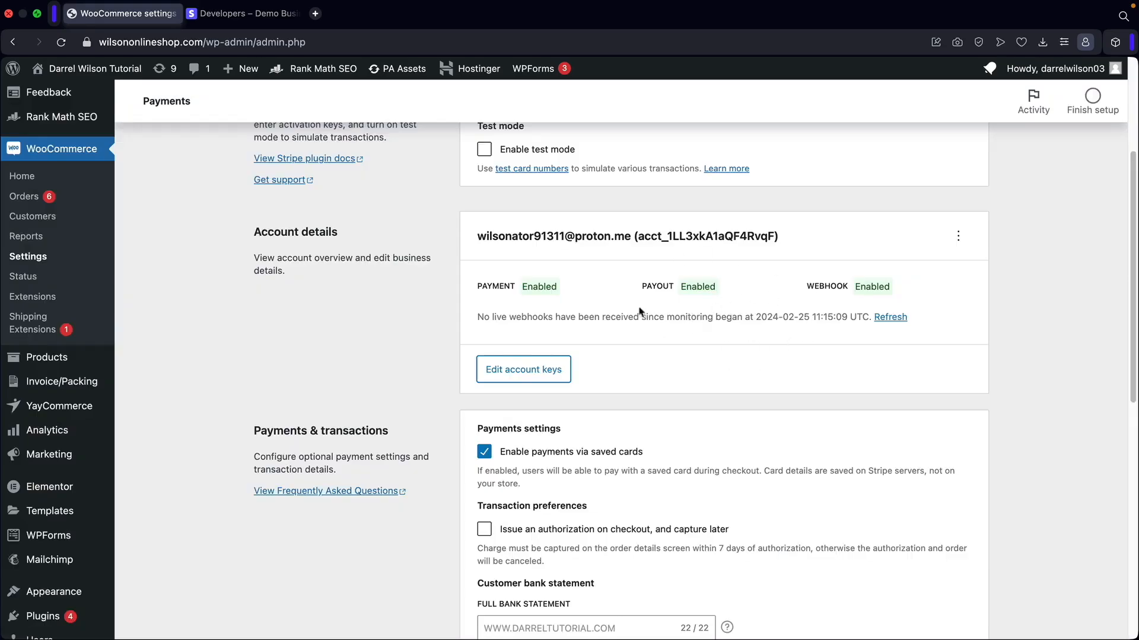
Run Test connection with the test account keys and confirm it succeeds.
{"action": "left_click", "coordinate": [507, 374]}
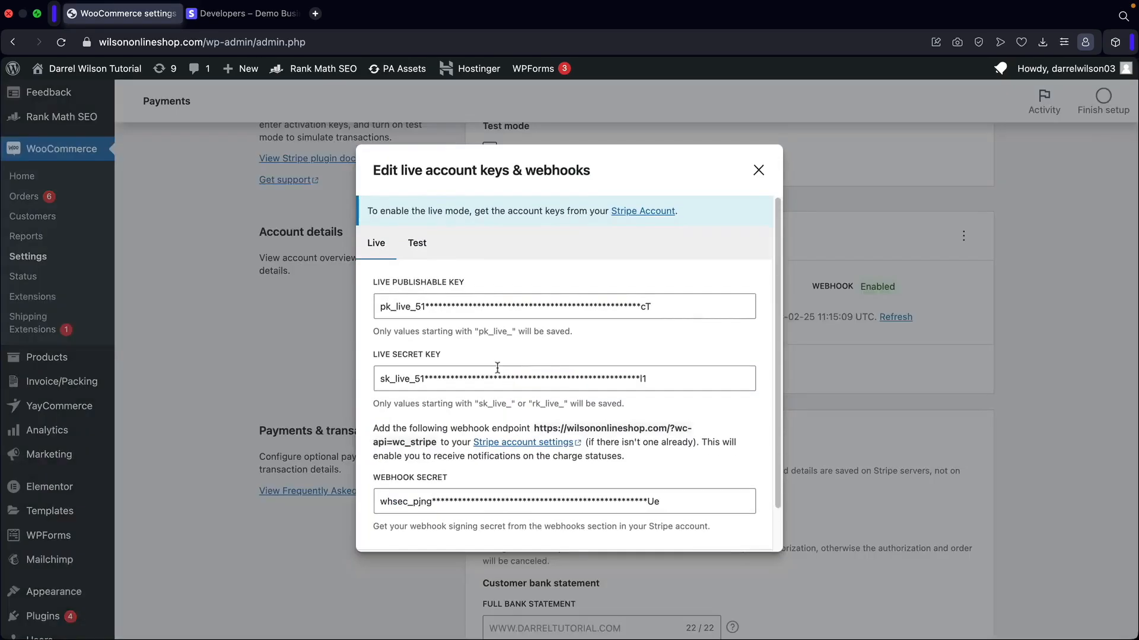
{"action": "left_click", "coordinate": [417, 244]}
{"action": "scroll", "coordinate": [414, 358], "scroll_direction": "down", "scroll_amount": 2}
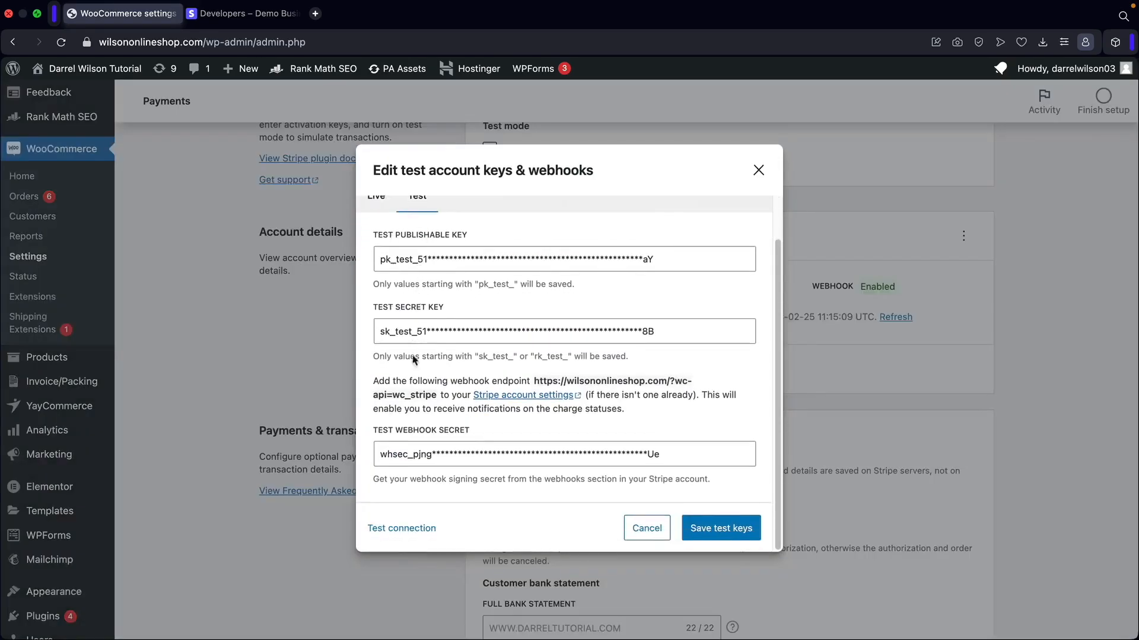
{"action": "left_click", "coordinate": [389, 533]}
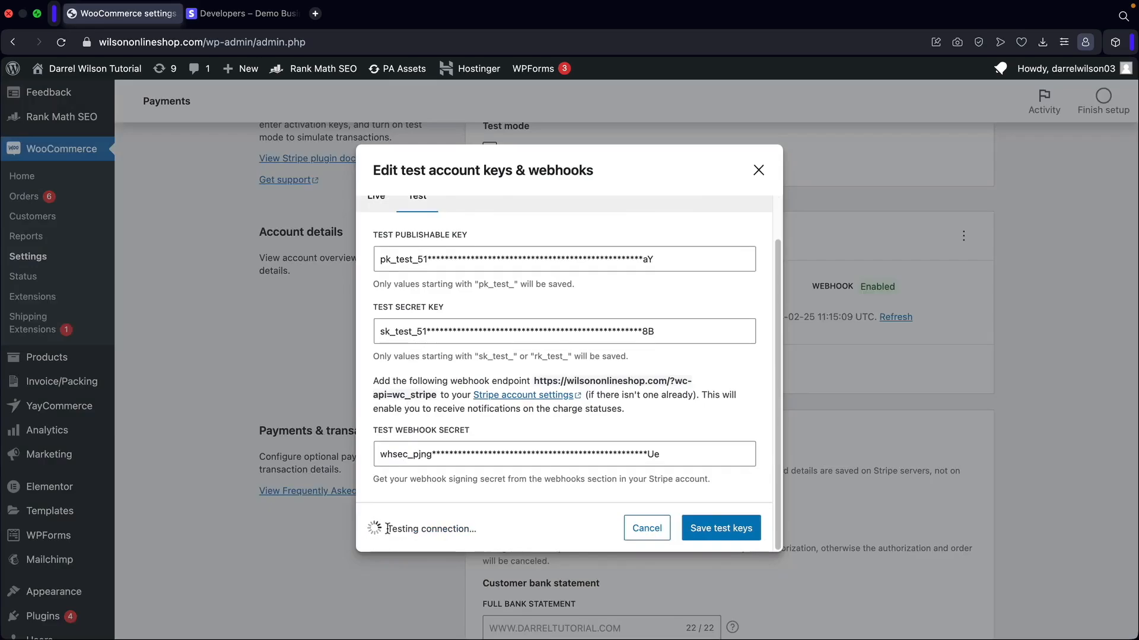
{"action": "left_click_drag", "start_coordinate": [387, 528], "coordinate": [472, 529]}
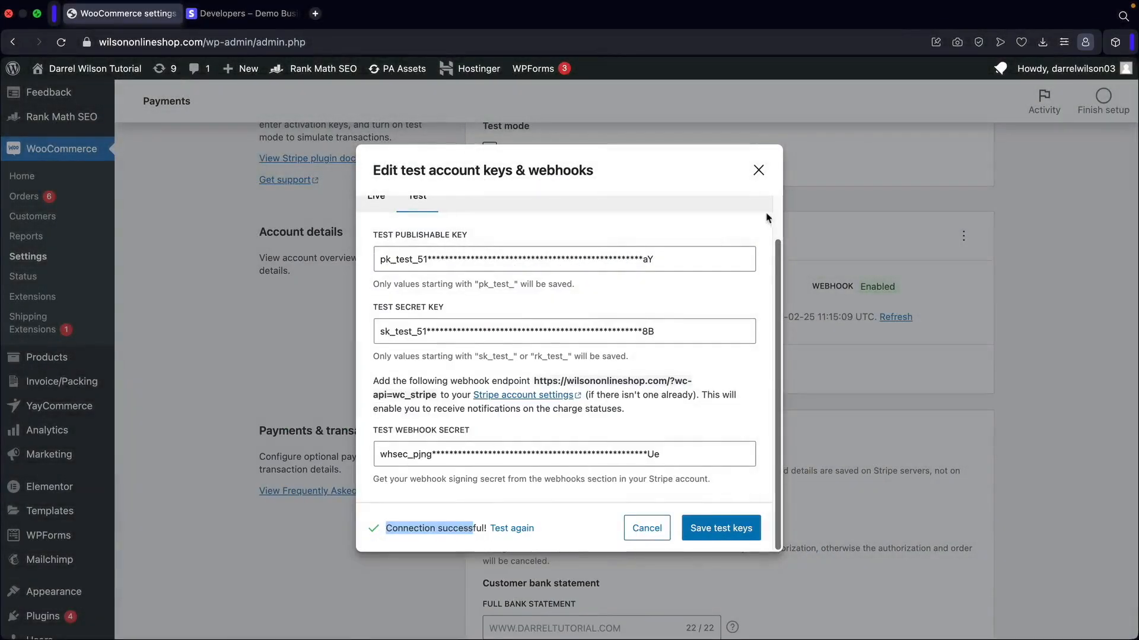
{"action": "left_click", "coordinate": [759, 171]}
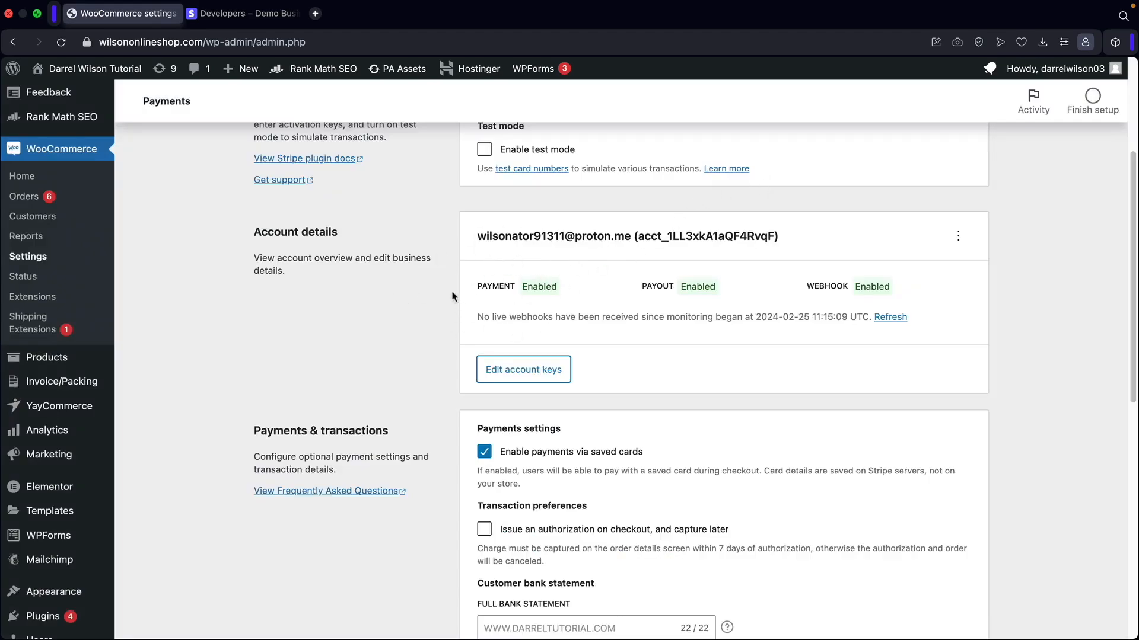
{"action": "scroll", "coordinate": [452, 295], "scroll_direction": "down", "scroll_amount": 5}
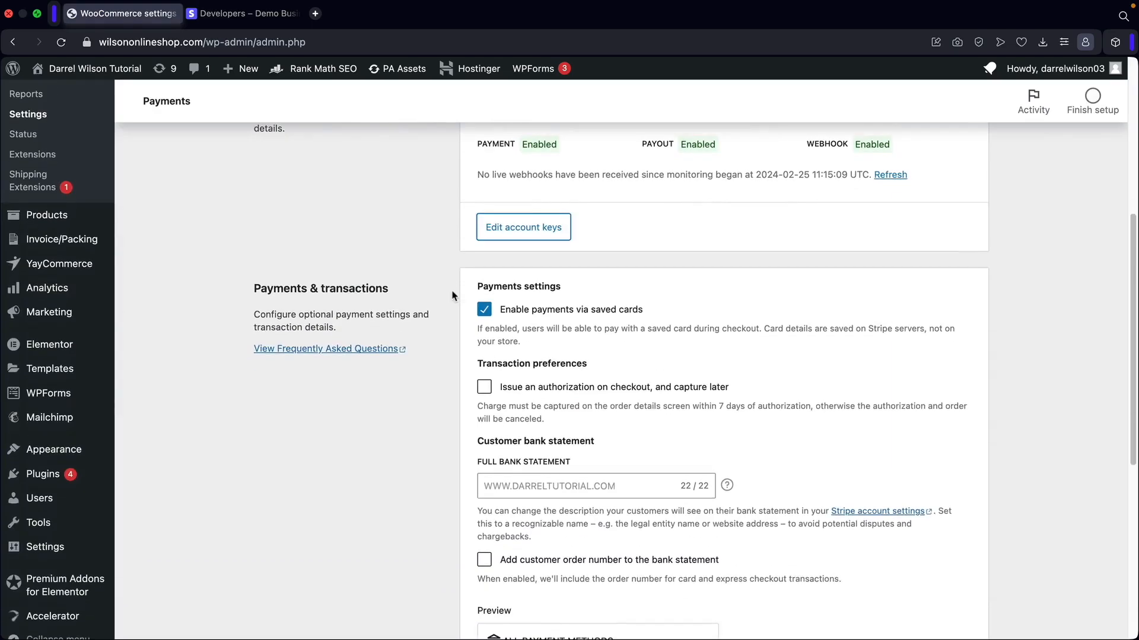
{"action": "scroll", "coordinate": [452, 295], "scroll_direction": "down", "scroll_amount": 3}
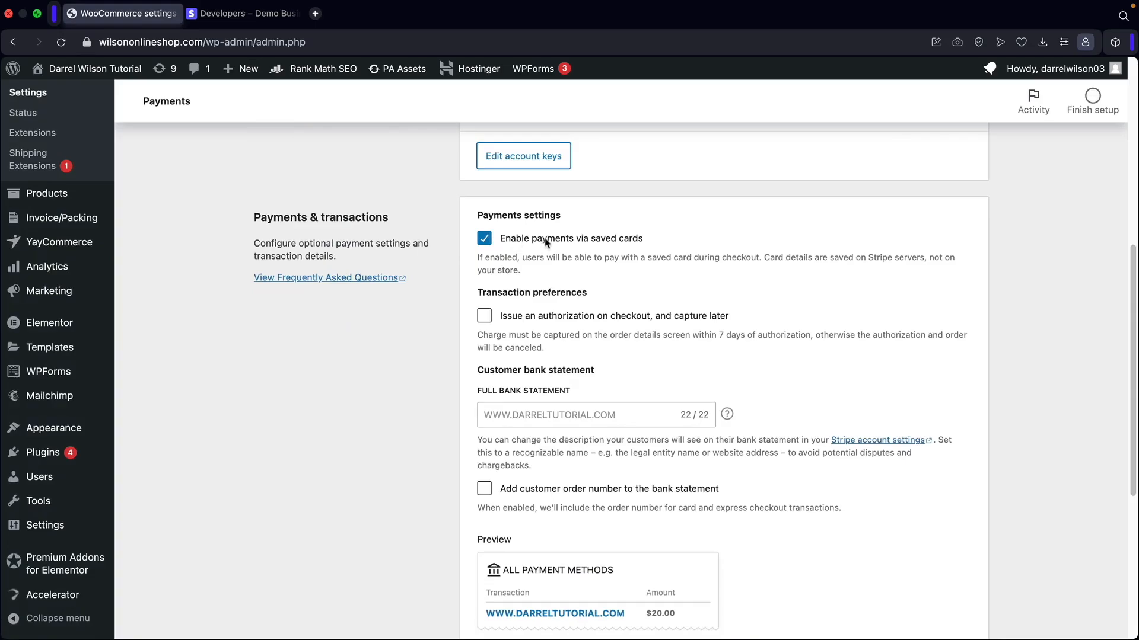
{"action": "left_click_drag", "start_coordinate": [650, 240], "coordinate": [505, 241]}
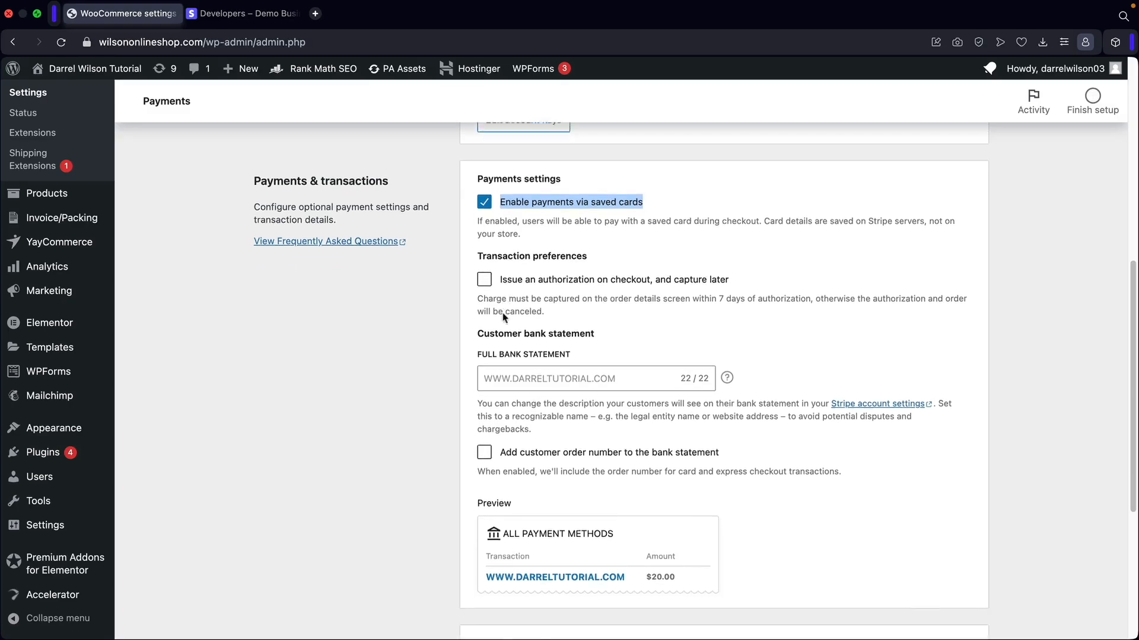
{"action": "scroll", "coordinate": [503, 312], "scroll_direction": "down", "scroll_amount": 5}
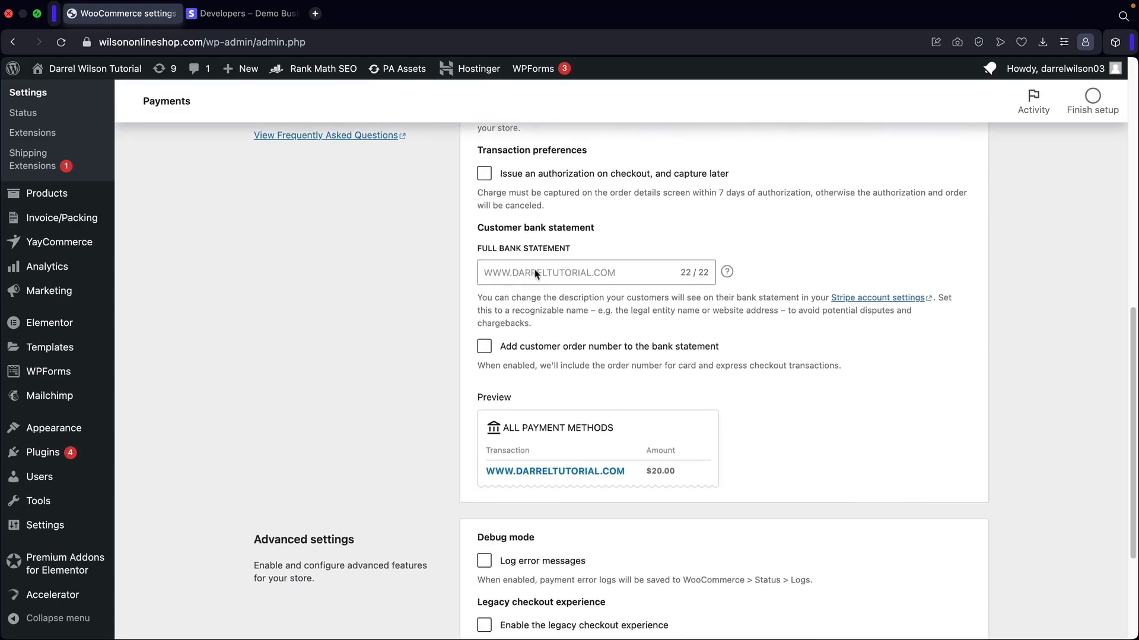
{"action": "left_click_drag", "start_coordinate": [495, 225], "coordinate": [600, 227]}
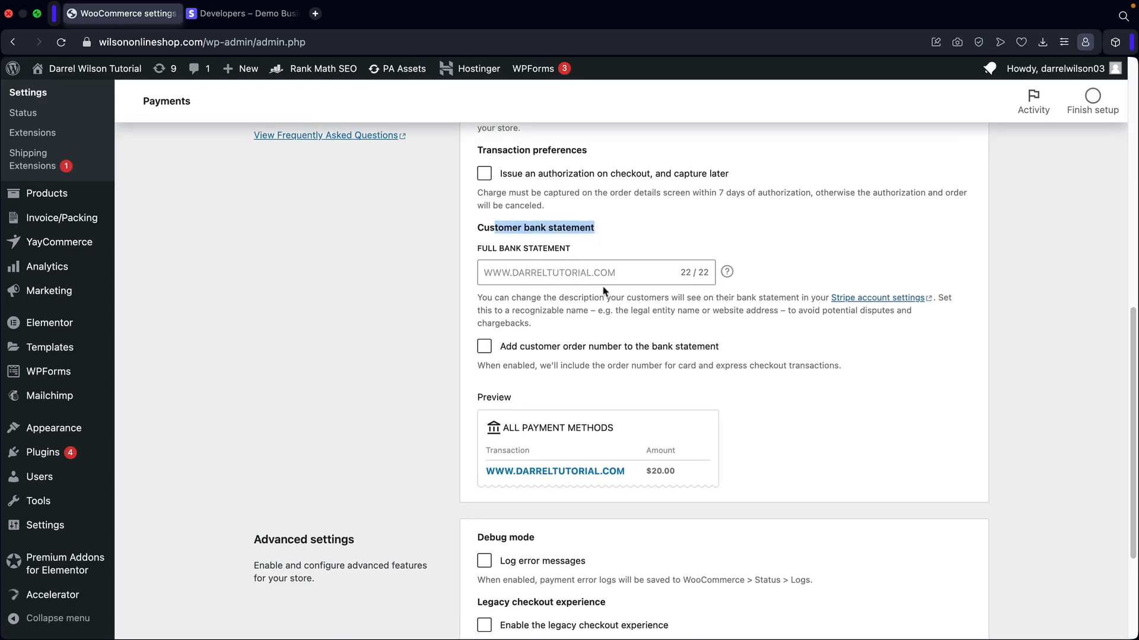
{"action": "left_click", "coordinate": [484, 346]}
{"action": "left_click", "coordinate": [540, 413]}
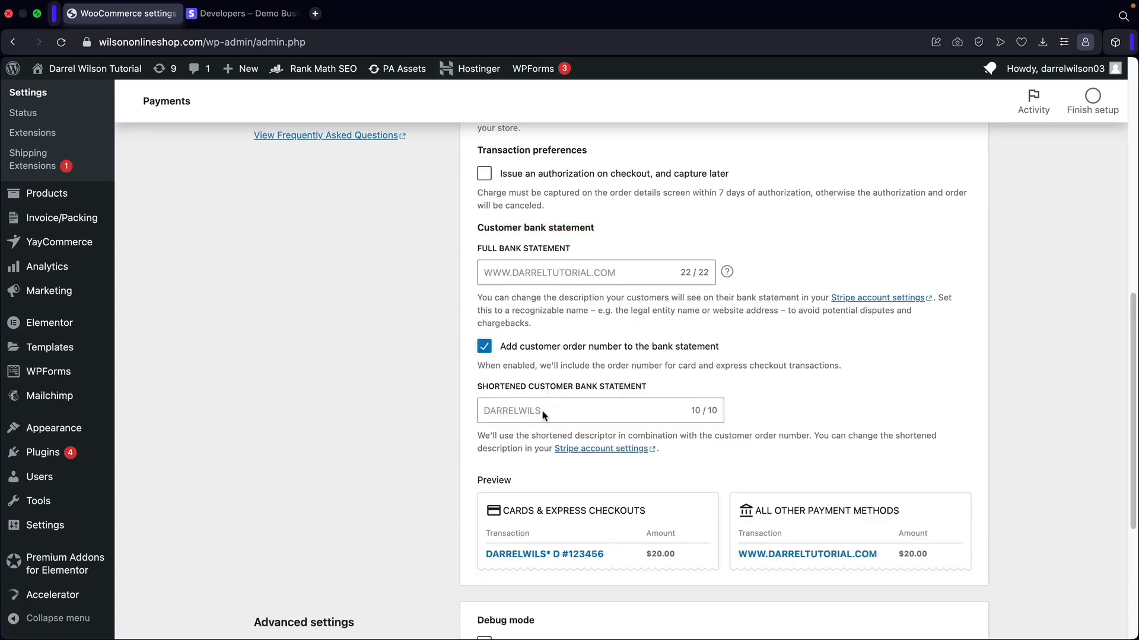
{"action": "scroll", "coordinate": [540, 415], "scroll_direction": "down", "scroll_amount": 3}
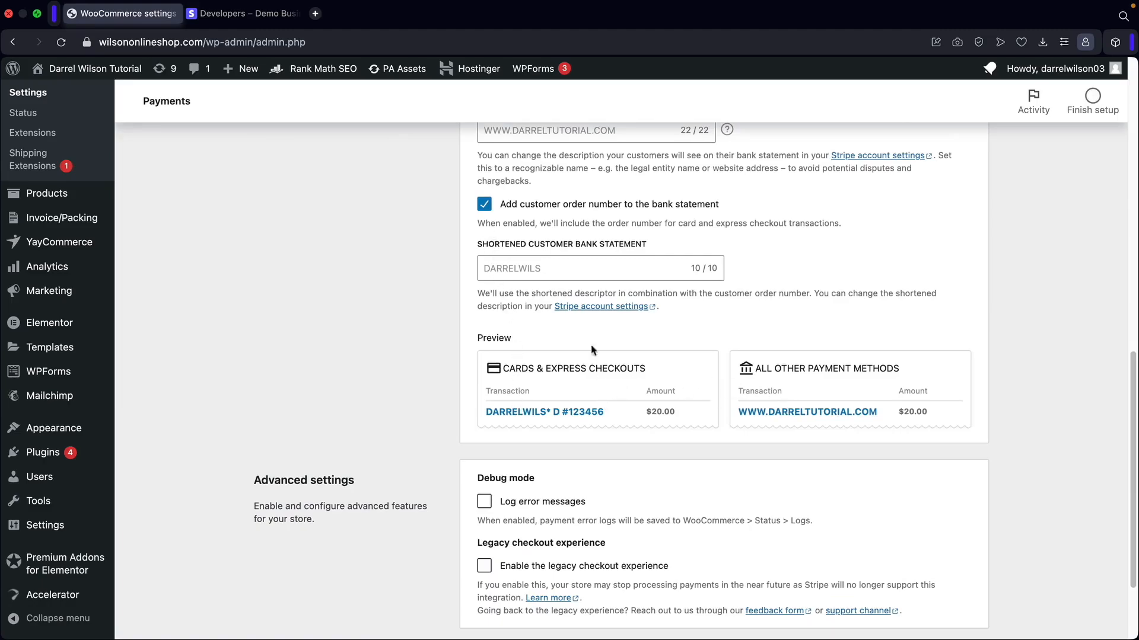
{"action": "left_click", "coordinate": [484, 203]}
{"action": "scroll", "coordinate": [478, 213], "scroll_direction": "down", "scroll_amount": 1}
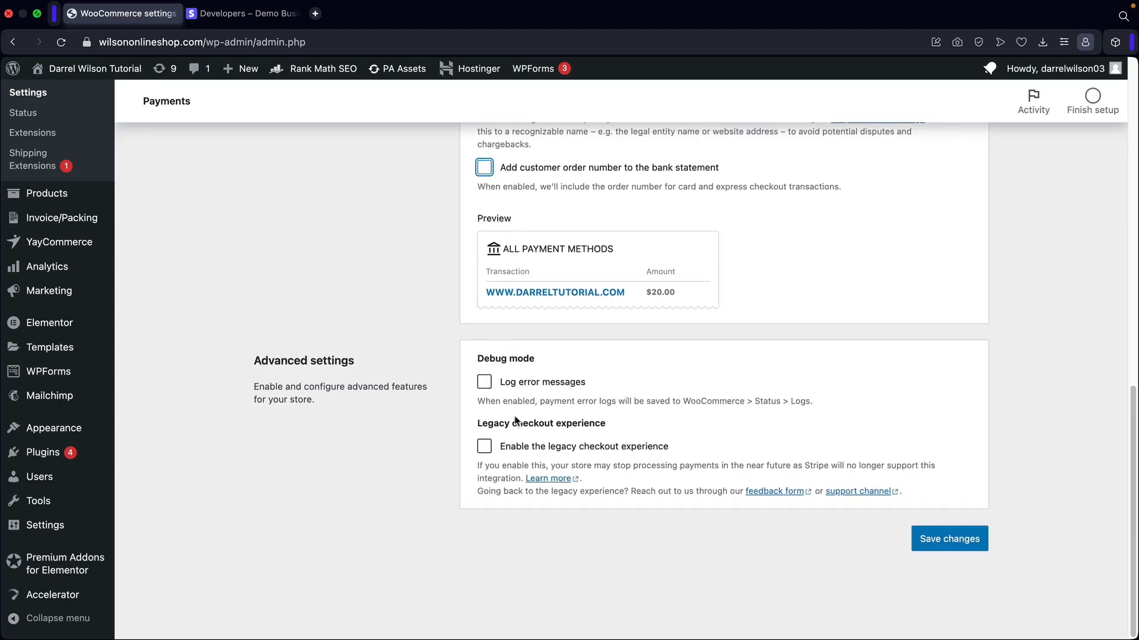
{"action": "left_click_drag", "start_coordinate": [493, 426], "coordinate": [578, 436]}
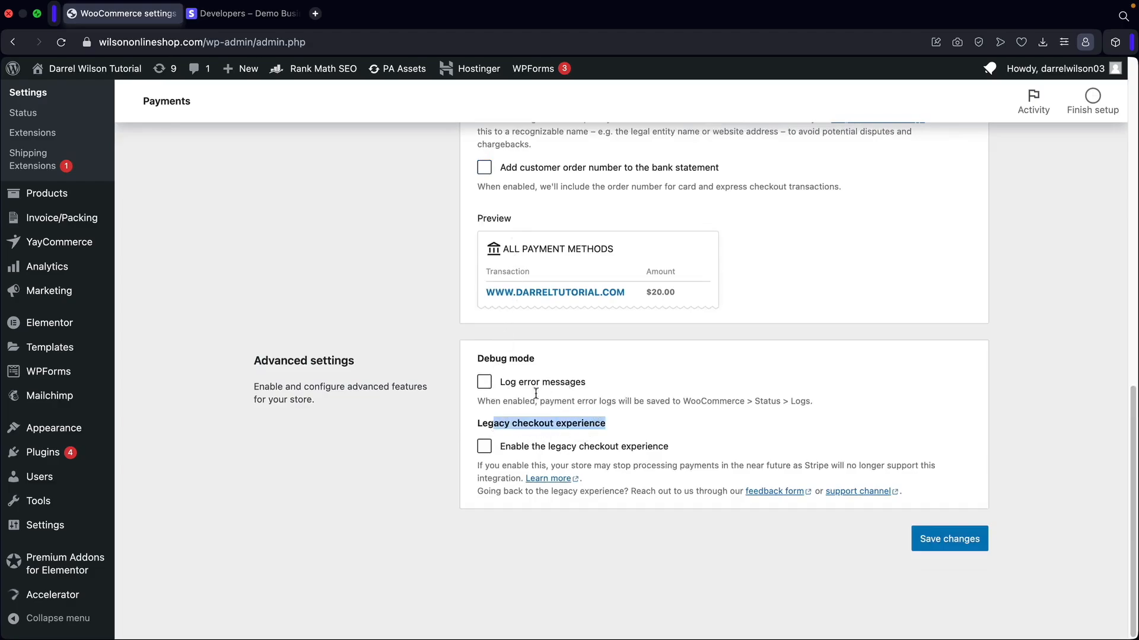
{"action": "left_click", "coordinate": [422, 338]}
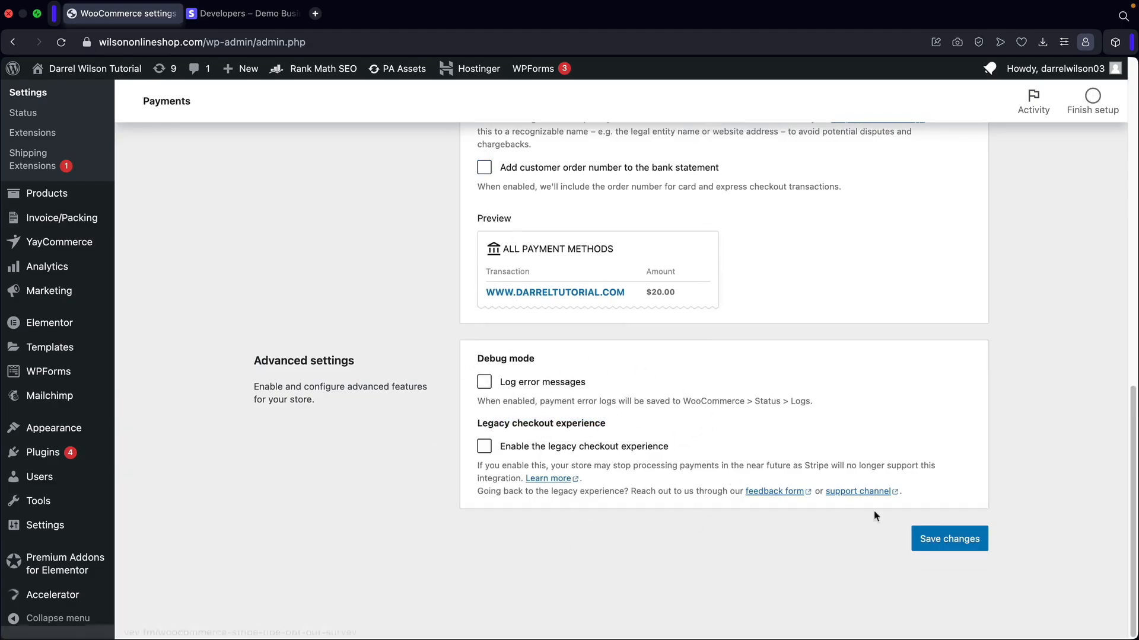
{"action": "scroll", "coordinate": [669, 425], "scroll_direction": "up", "scroll_amount": 7}
{"action": "scroll", "coordinate": [637, 348], "scroll_direction": "up", "scroll_amount": 3}
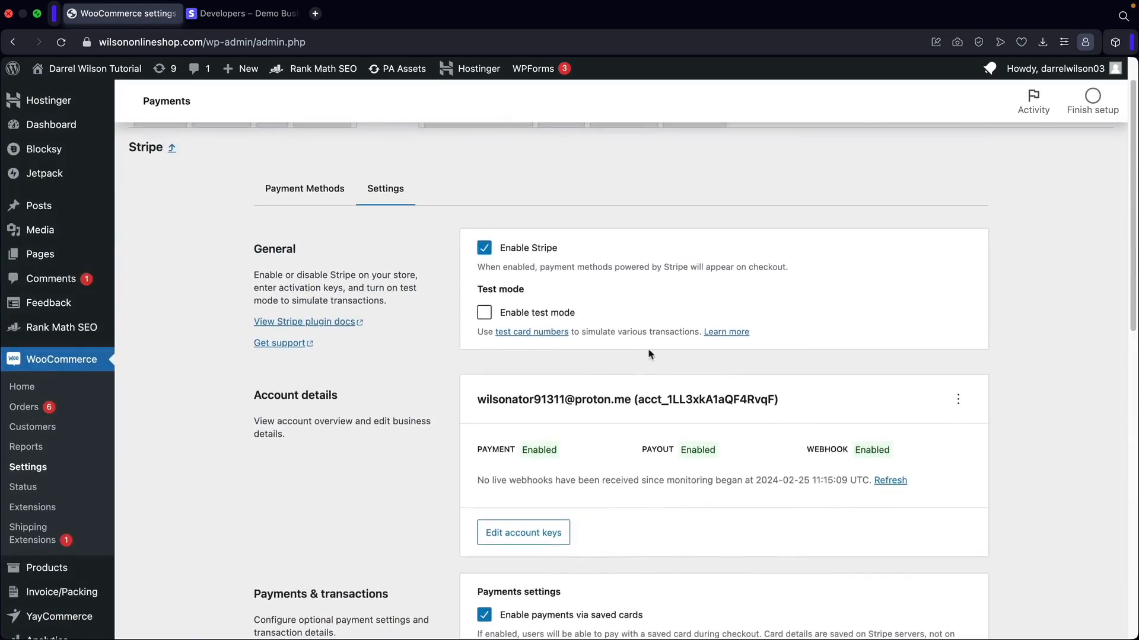
Enable Stripe test mode, save the settings, and visit the storefront.
{"action": "left_click", "coordinate": [485, 313]}
{"action": "scroll", "coordinate": [734, 361], "scroll_direction": "down", "scroll_amount": 10}
{"action": "left_click", "coordinate": [947, 540]}
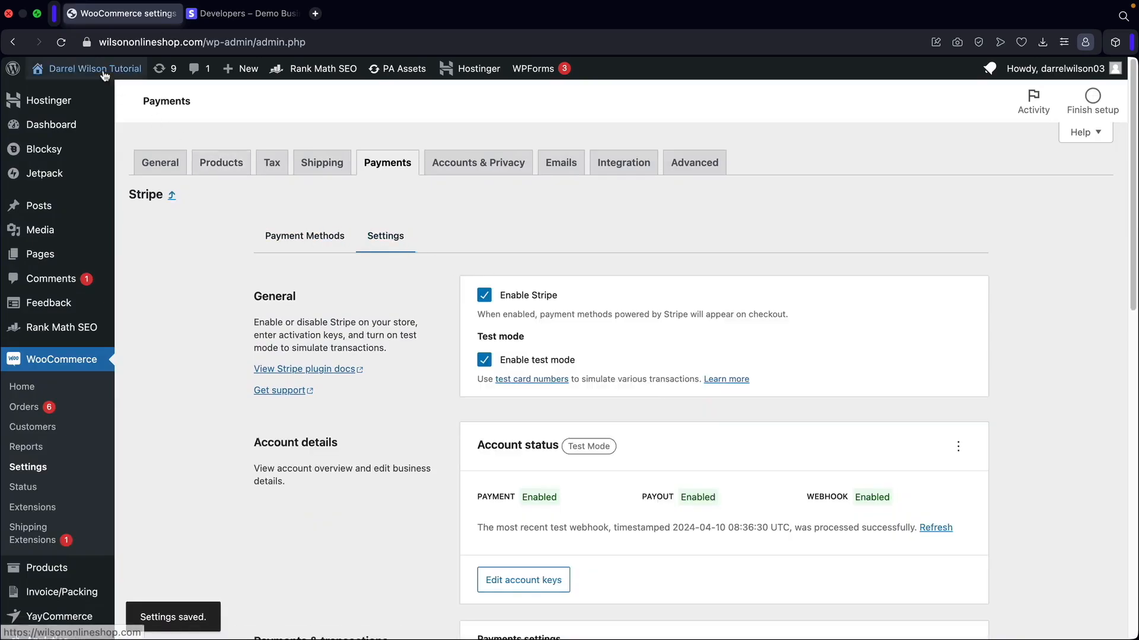
{"action": "mouse_move", "coordinate": [94, 69]}
{"action": "left_click", "coordinate": [53, 94]}
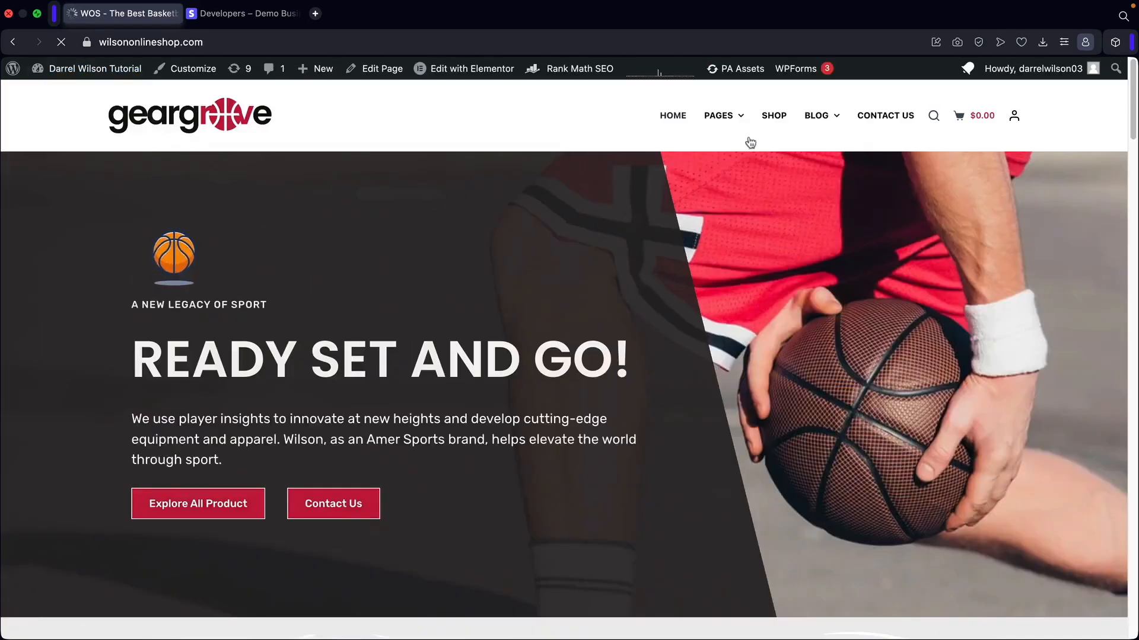
Add Based Running Shoes, Blue Shoes and Ski Boots to the cart from the shop page.
{"action": "left_click", "coordinate": [777, 115]}
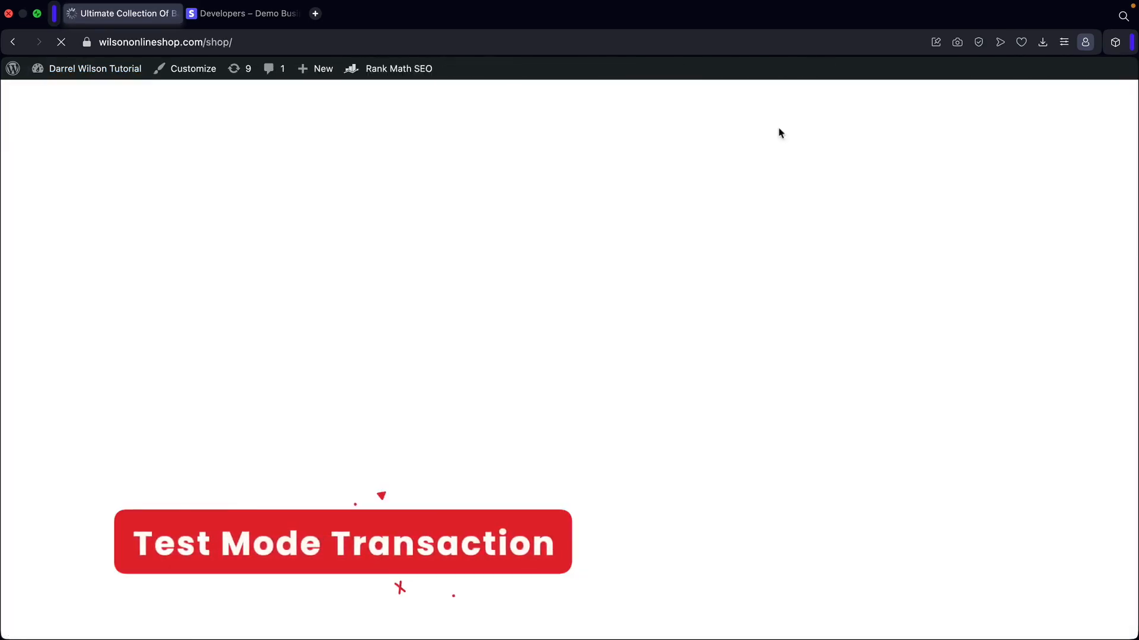
{"action": "scroll", "coordinate": [741, 271], "scroll_direction": "down", "scroll_amount": 2}
{"action": "scroll", "coordinate": [741, 276], "scroll_direction": "down", "scroll_amount": 1}
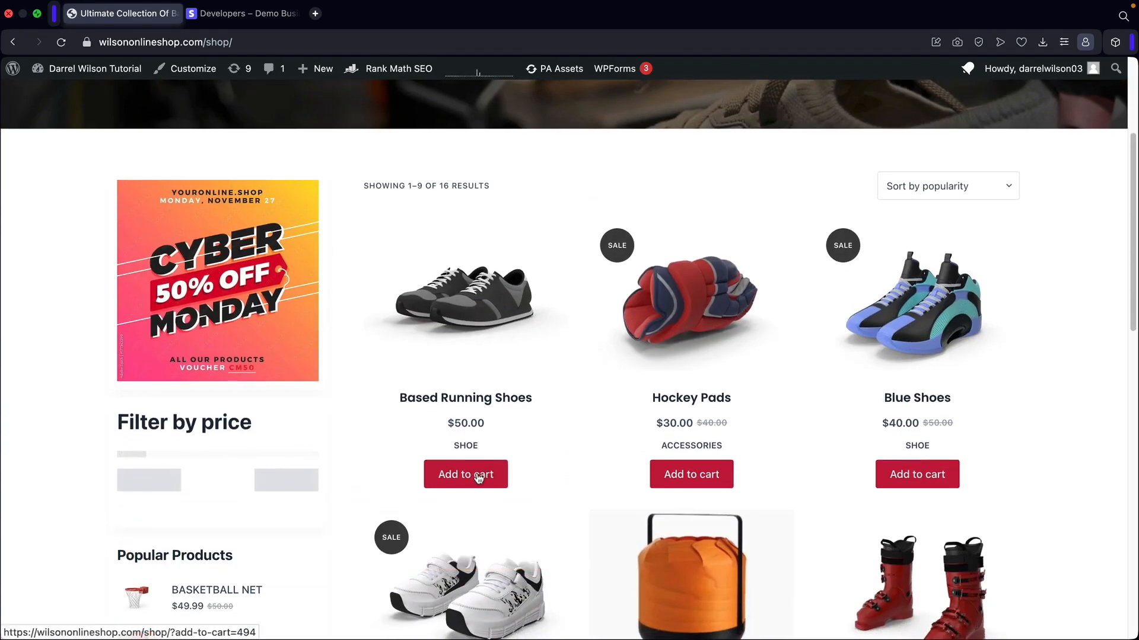
{"action": "left_click", "coordinate": [489, 474]}
{"action": "left_click", "coordinate": [889, 475]}
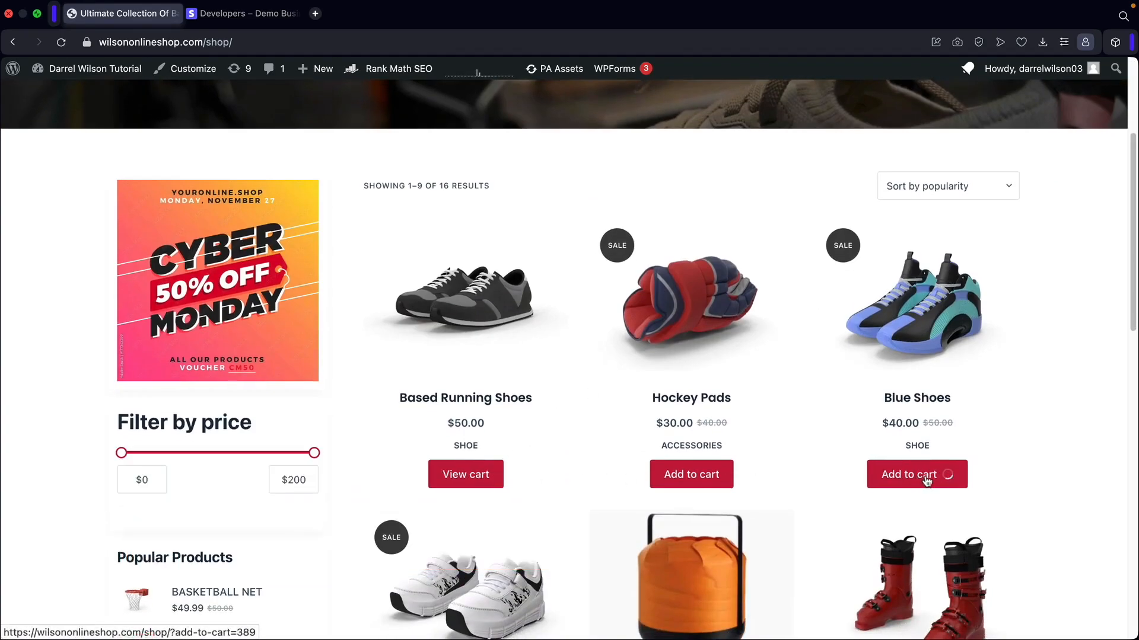
{"action": "scroll", "coordinate": [871, 472], "scroll_direction": "down", "scroll_amount": 4}
{"action": "left_click", "coordinate": [921, 536]}
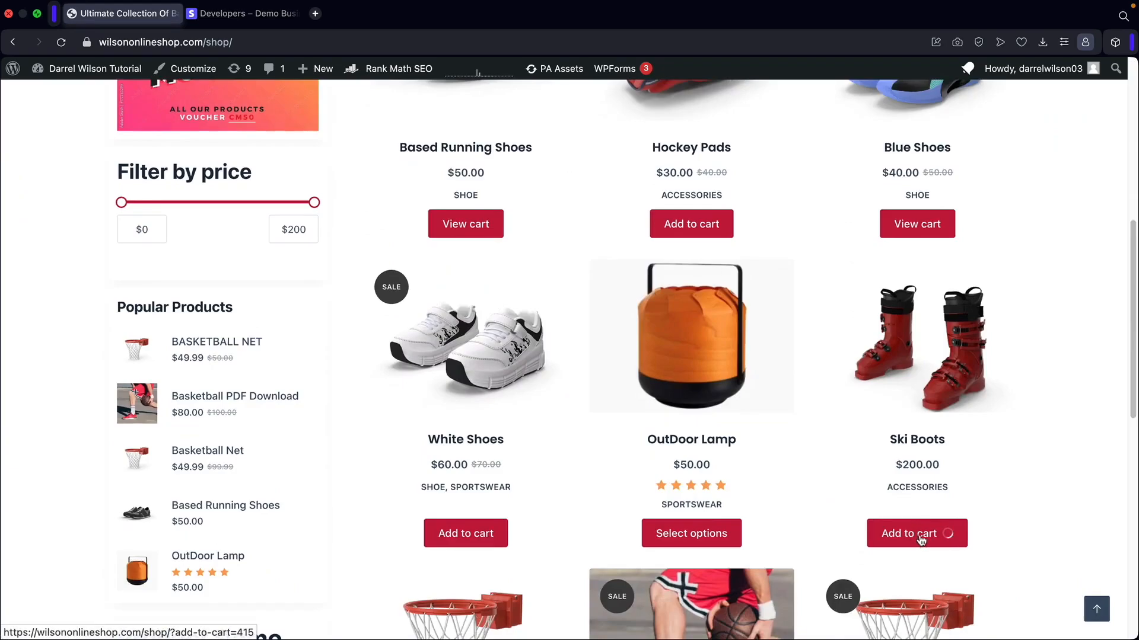
View the cart and proceed to checkout.
{"action": "left_click", "coordinate": [934, 541]}
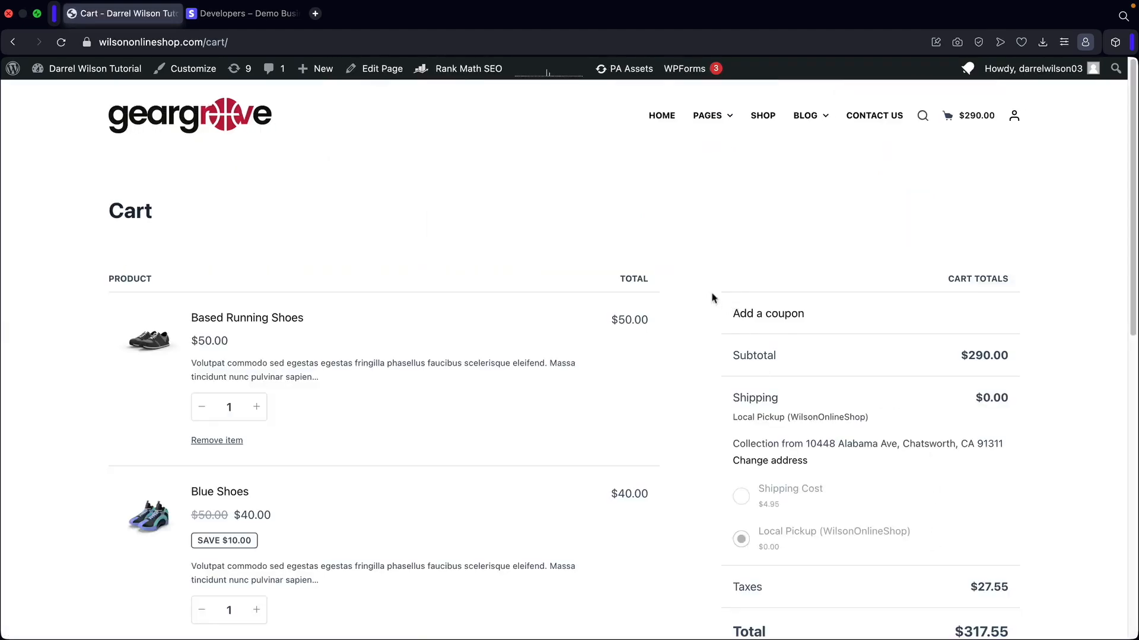
{"action": "scroll", "coordinate": [706, 254], "scroll_direction": "down", "scroll_amount": 3}
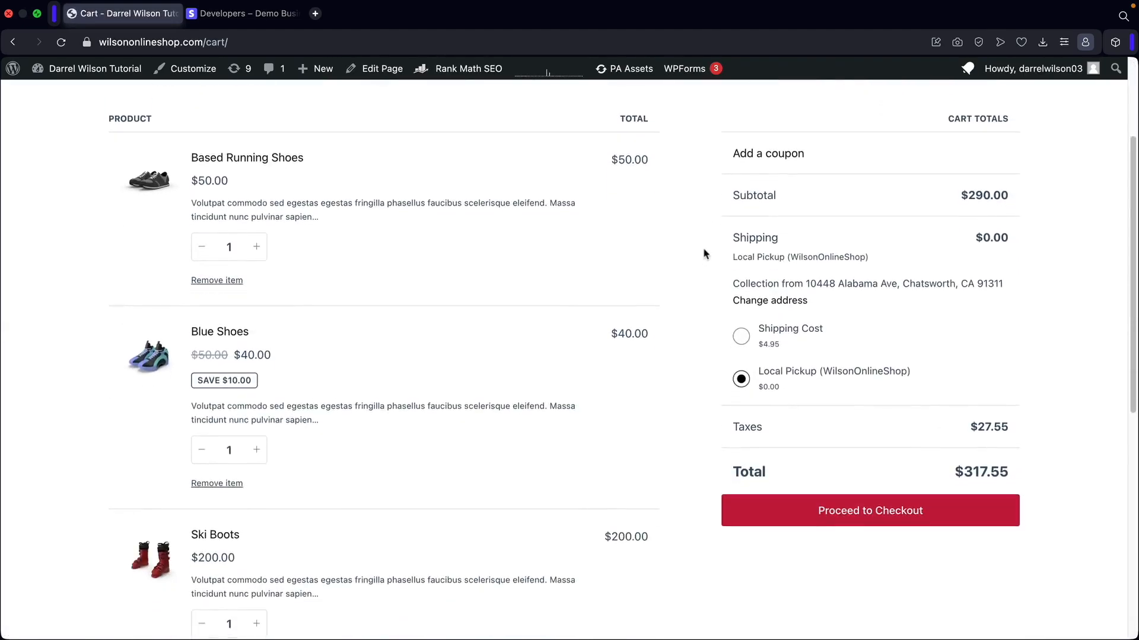
{"action": "left_click", "coordinate": [850, 522]}
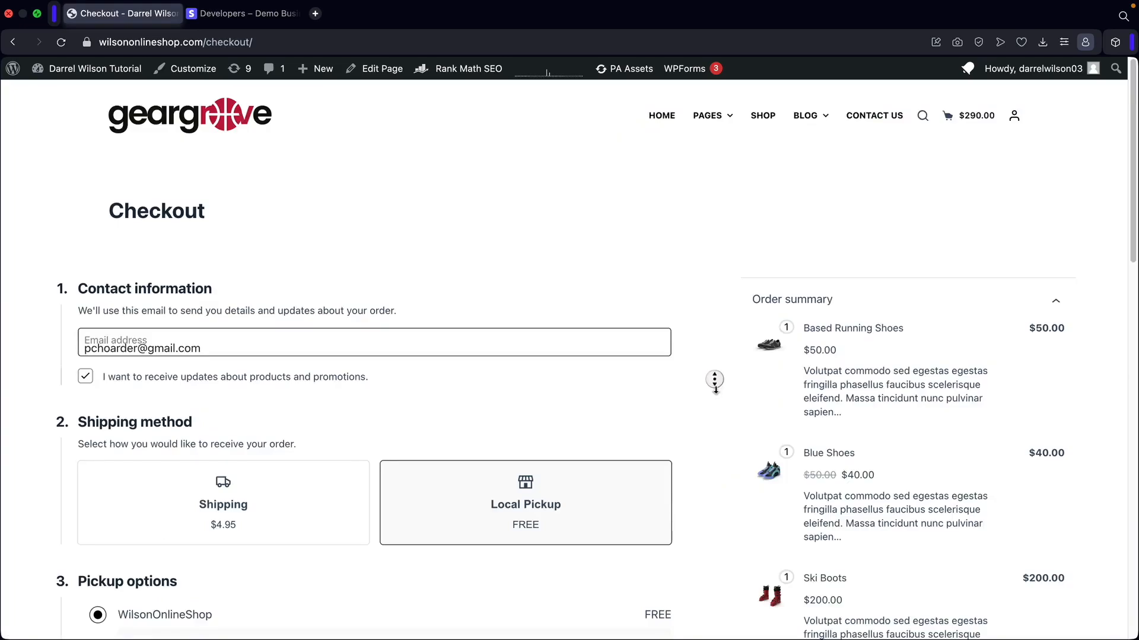
Choose Credit / Debit Card as the payment method at checkout.
{"action": "scroll", "coordinate": [715, 383], "scroll_direction": "down", "scroll_amount": 5}
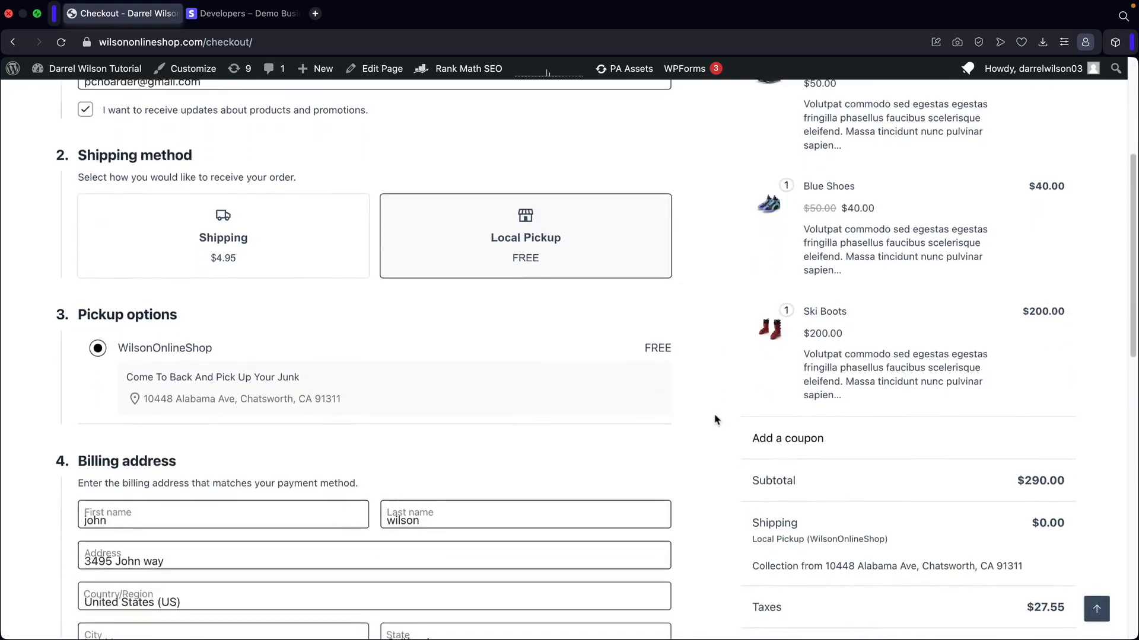
{"action": "scroll", "coordinate": [715, 420], "scroll_direction": "down", "scroll_amount": 6}
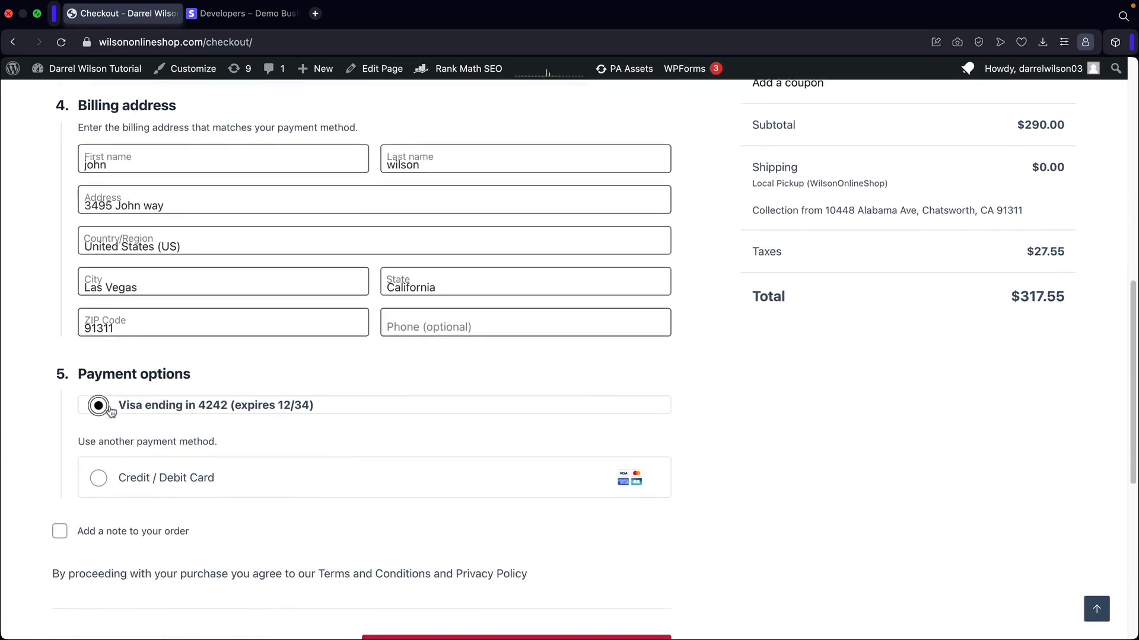
{"action": "left_click", "coordinate": [98, 479]}
{"action": "scroll", "coordinate": [133, 467], "scroll_direction": "down", "scroll_amount": 3}
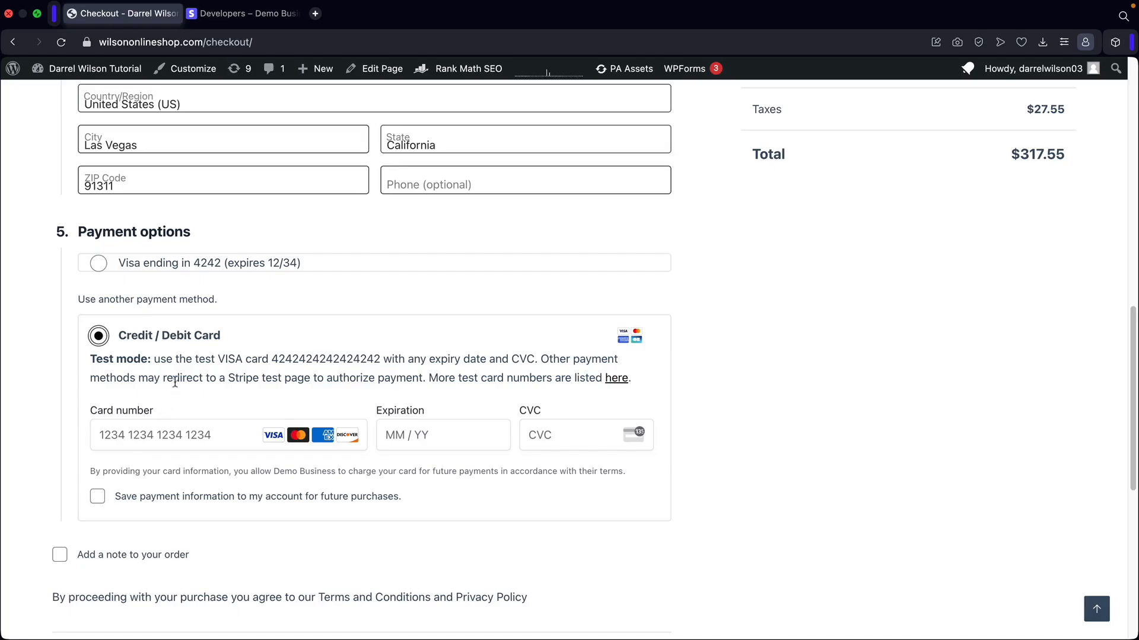
Enter the Stripe test Visa card number, expiry 12/34 and CVC, then place the order.
{"action": "left_click", "coordinate": [175, 434]}
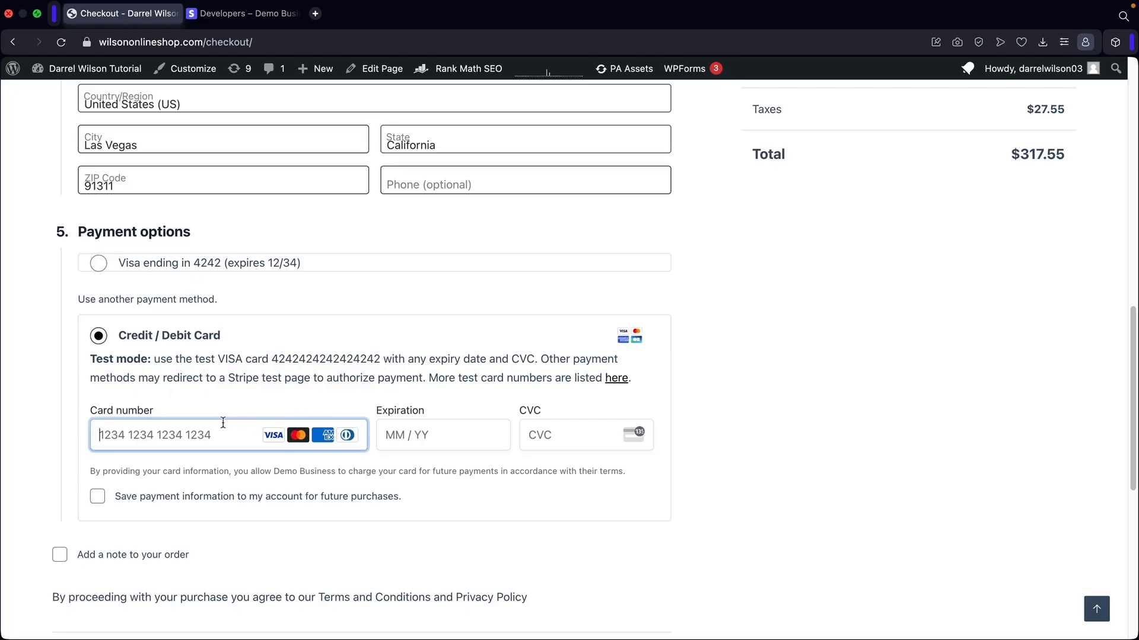
{"action": "type", "text": "42424242 4242 42"}
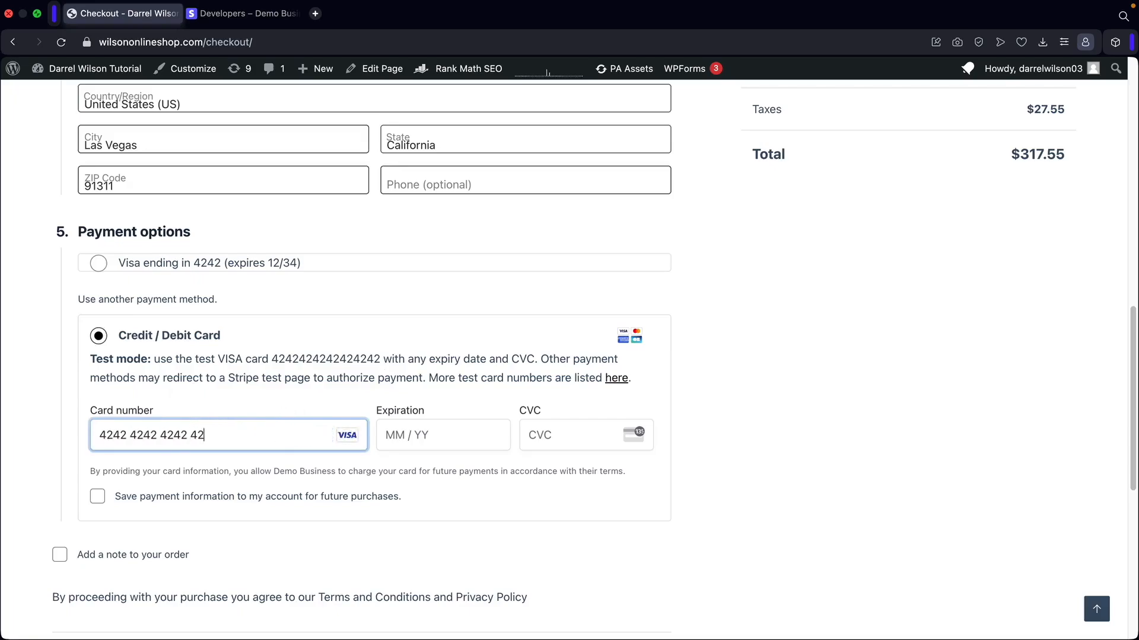
{"action": "type", "text": "123"}
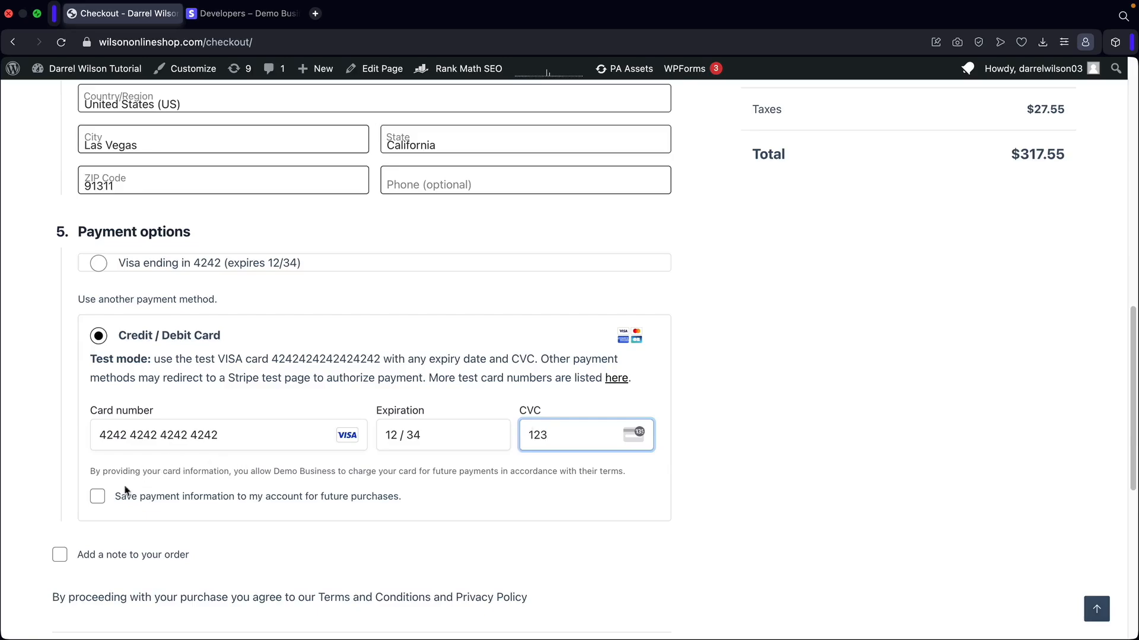
{"action": "left_click", "coordinate": [98, 498]}
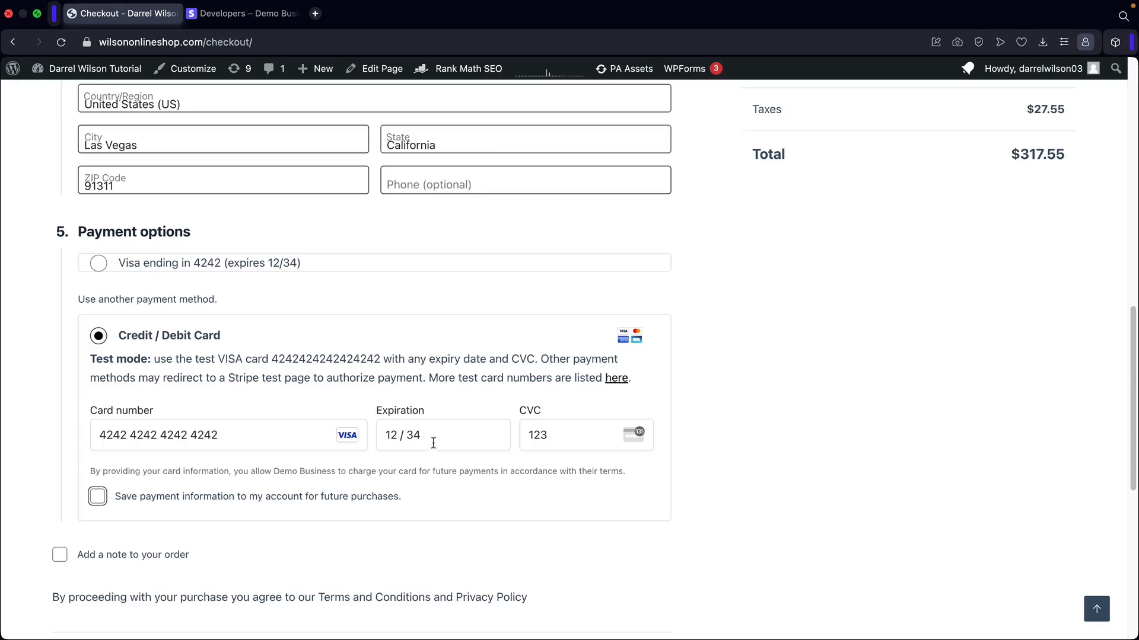
{"action": "left_click_drag", "start_coordinate": [433, 444], "coordinate": [394, 433]}
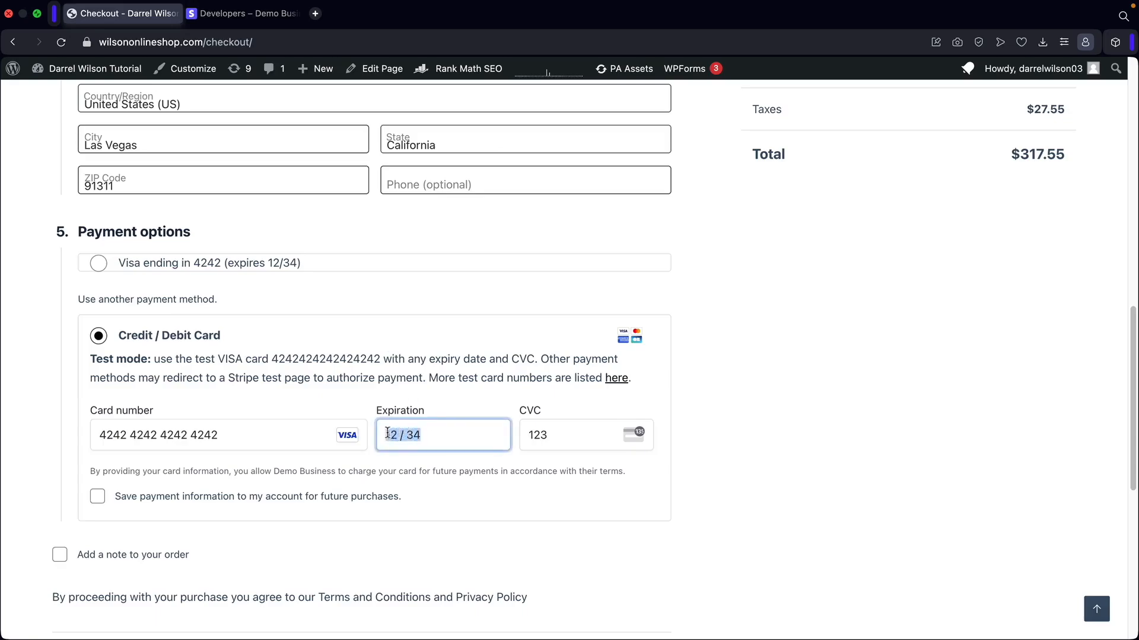
{"action": "left_click", "coordinate": [424, 435]}
{"action": "left_click", "coordinate": [704, 417]}
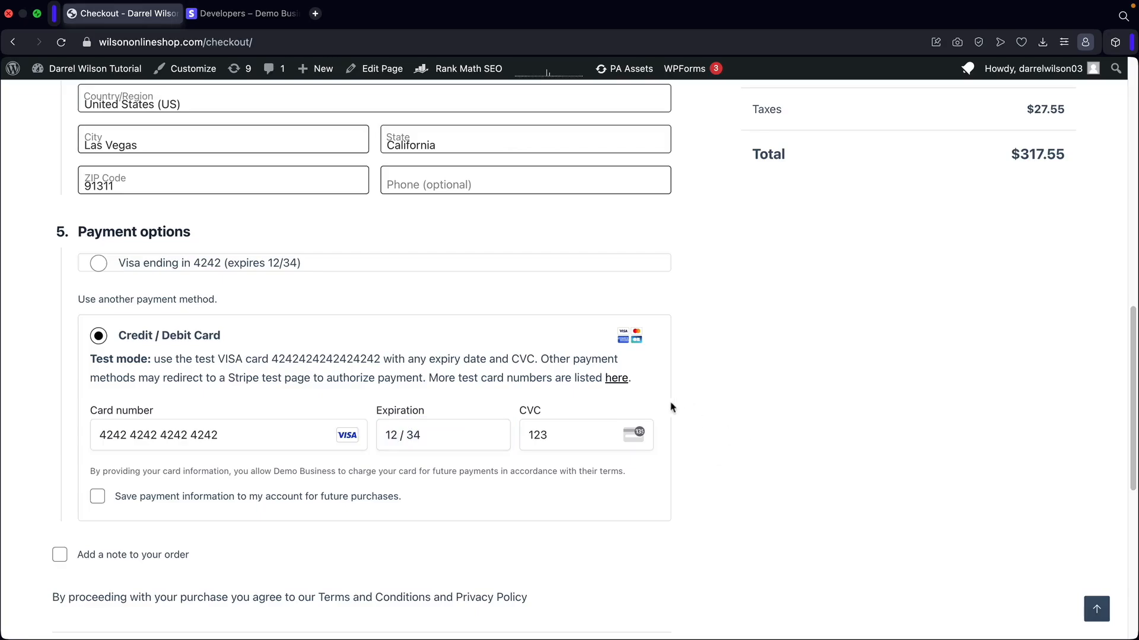
{"action": "scroll", "coordinate": [551, 457], "scroll_direction": "down", "scroll_amount": 5}
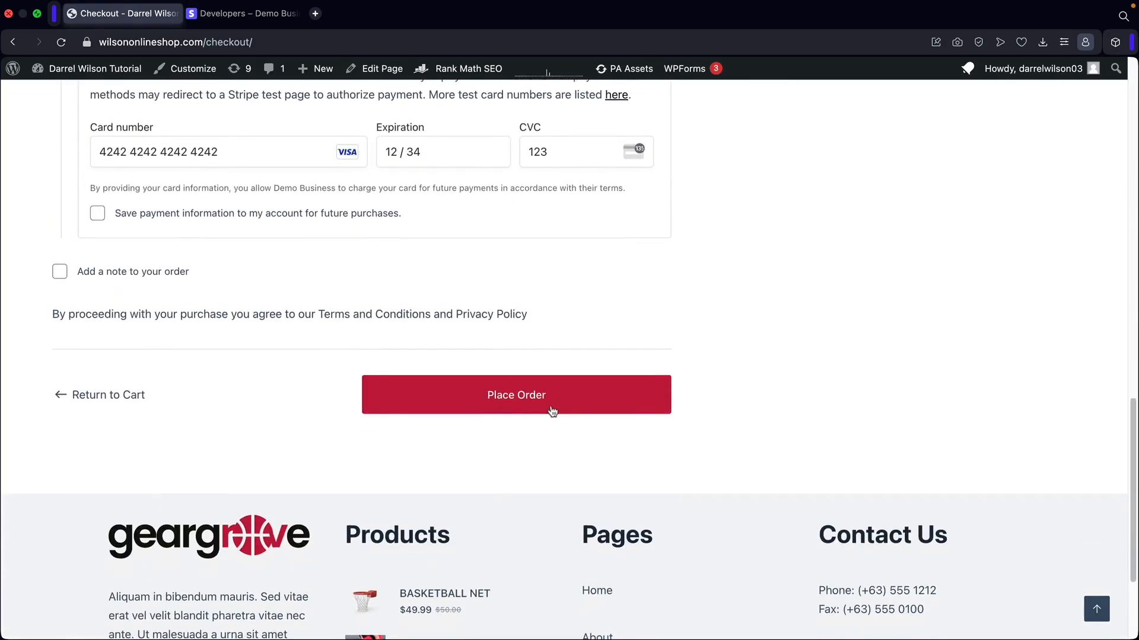
{"action": "left_click", "coordinate": [562, 404]}
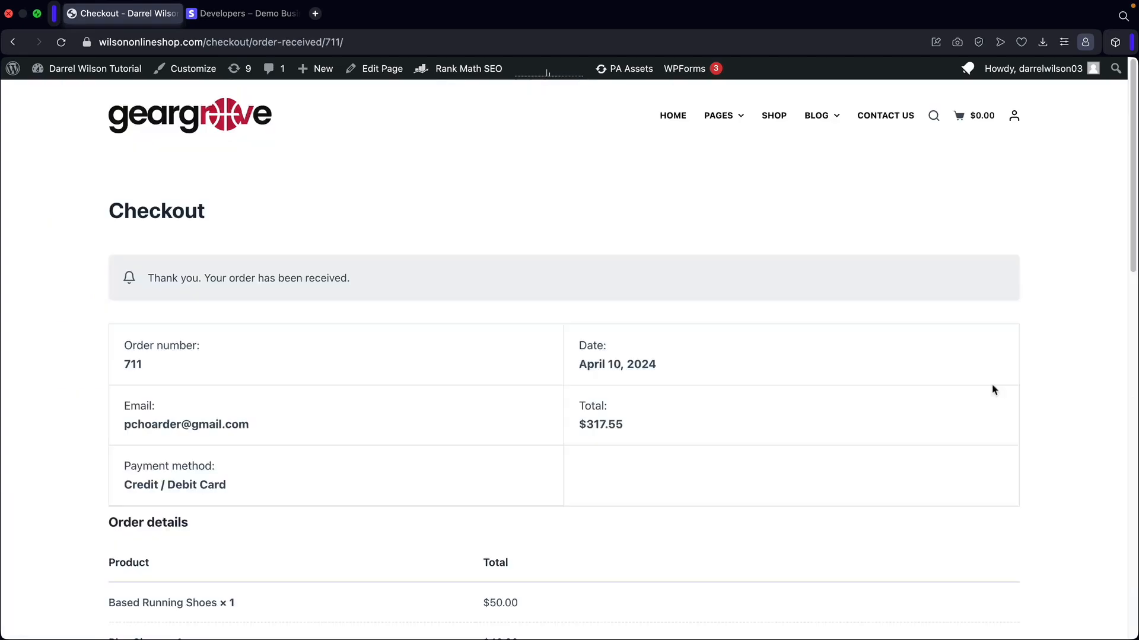
Review the confirmation: $290.00 subtotal, $27.55 tax, $317.55 total.
{"action": "middle_click", "coordinate": [1049, 359]}
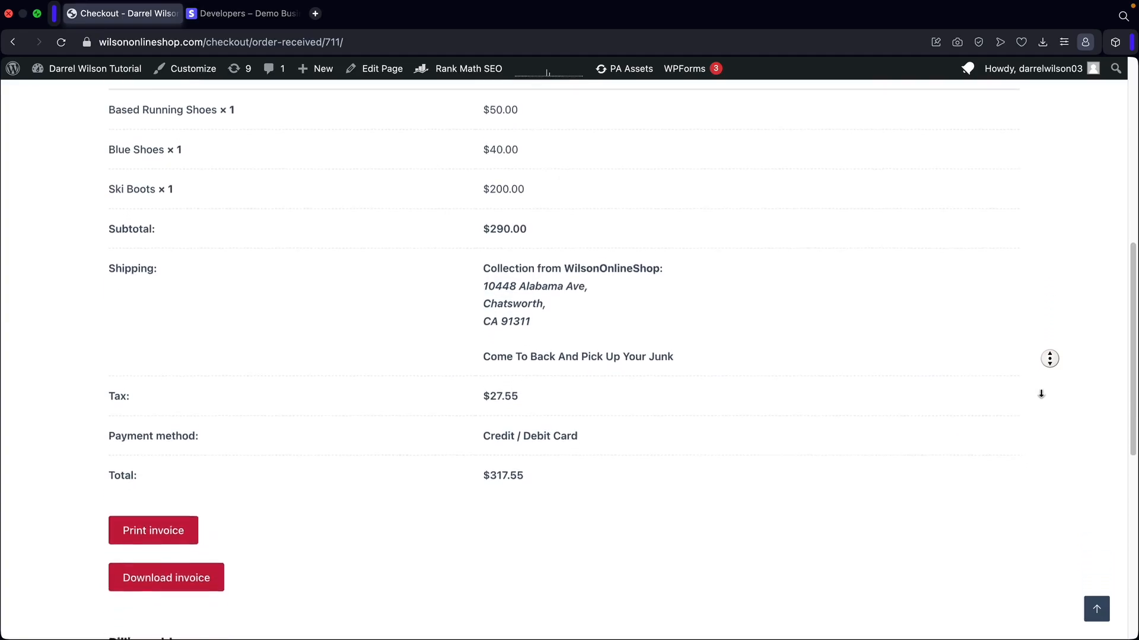
{"action": "scroll", "coordinate": [1041, 394], "scroll_direction": "down", "scroll_amount": 7}
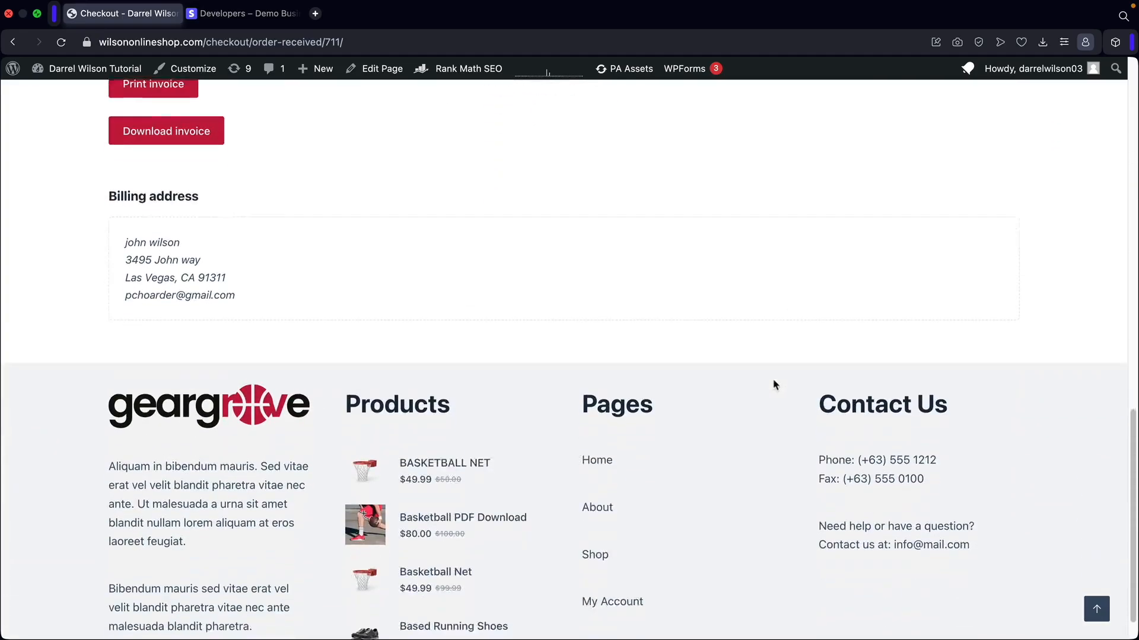
{"action": "left_click", "coordinate": [1096, 610]}
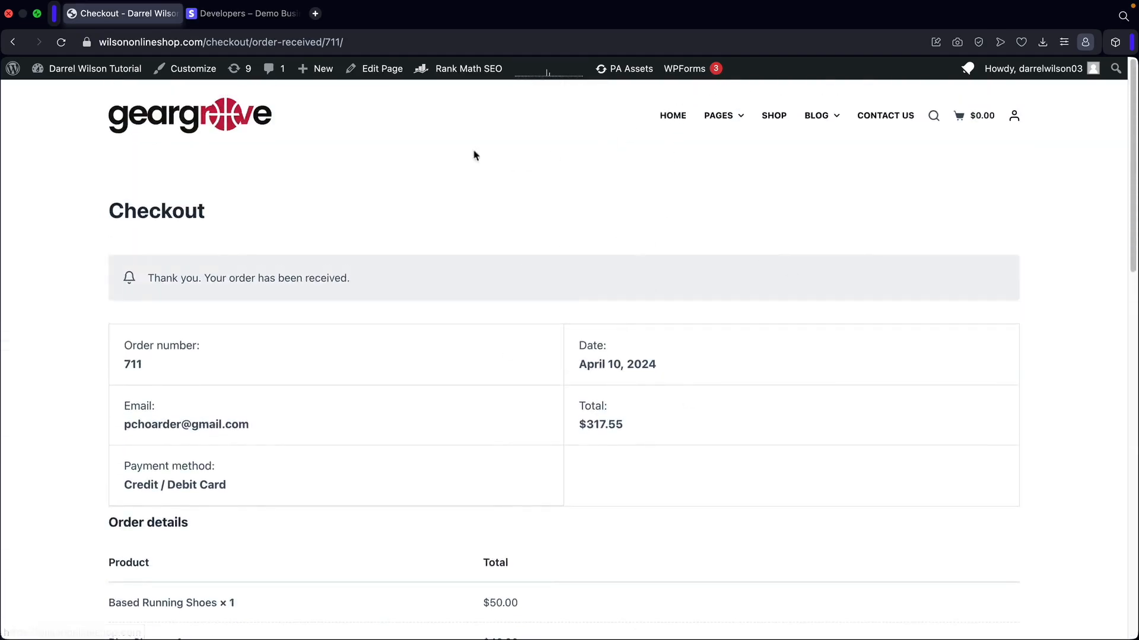
Check Stripe's Payments list for the new $317.55 test charge.
{"action": "left_click", "coordinate": [249, 13]}
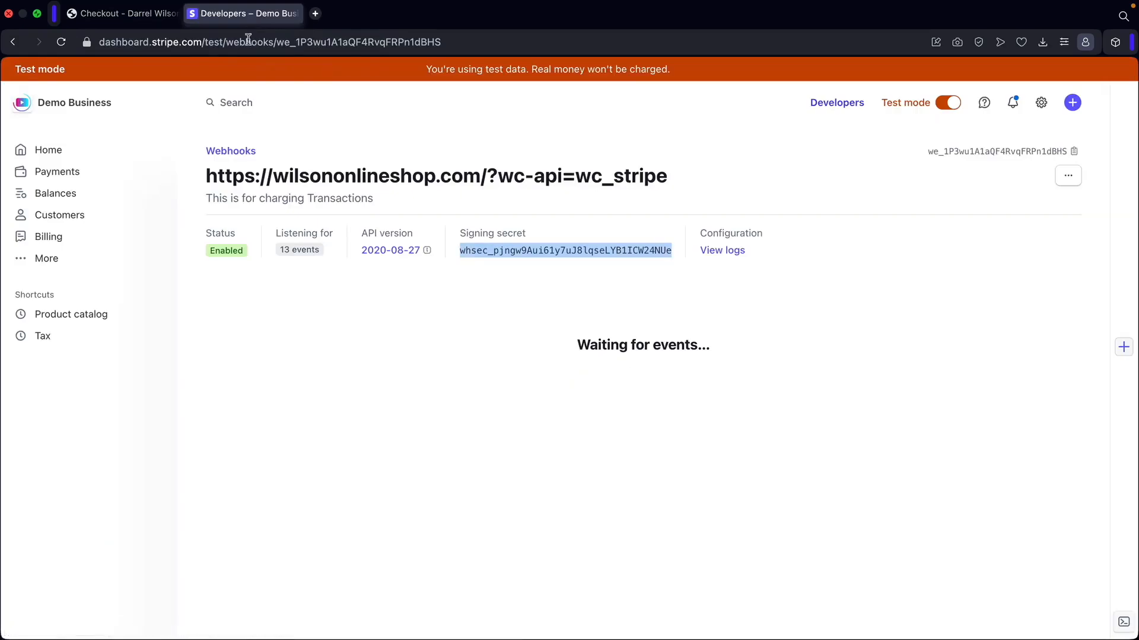
{"action": "left_click", "coordinate": [83, 150]}
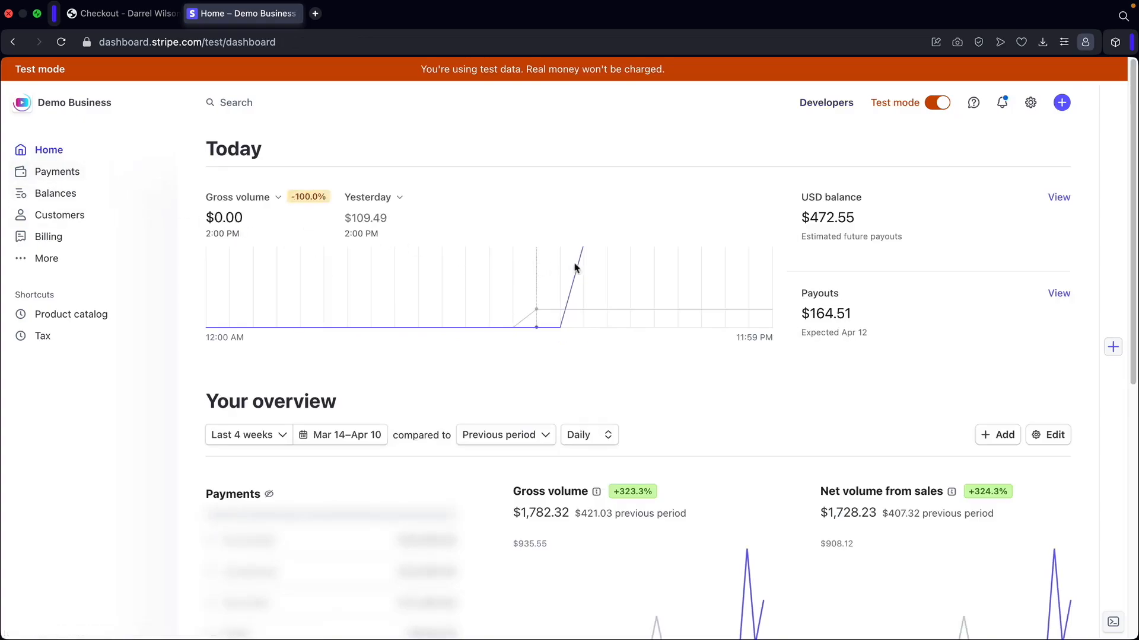
{"action": "left_click", "coordinate": [73, 174]}
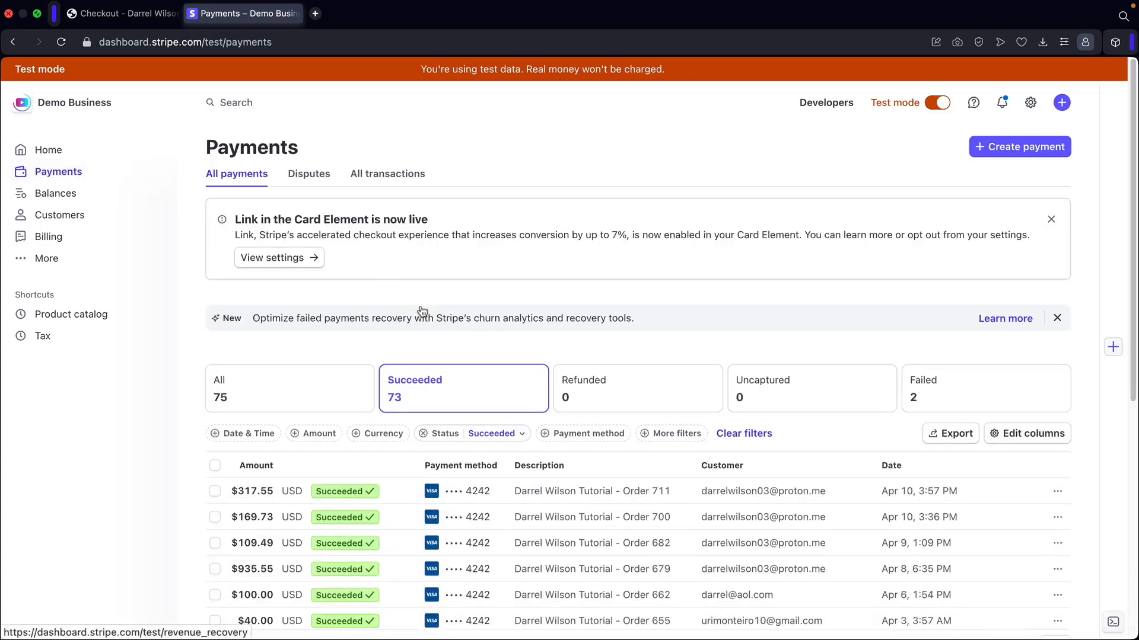
{"action": "scroll", "coordinate": [418, 307], "scroll_direction": "down", "scroll_amount": 3}
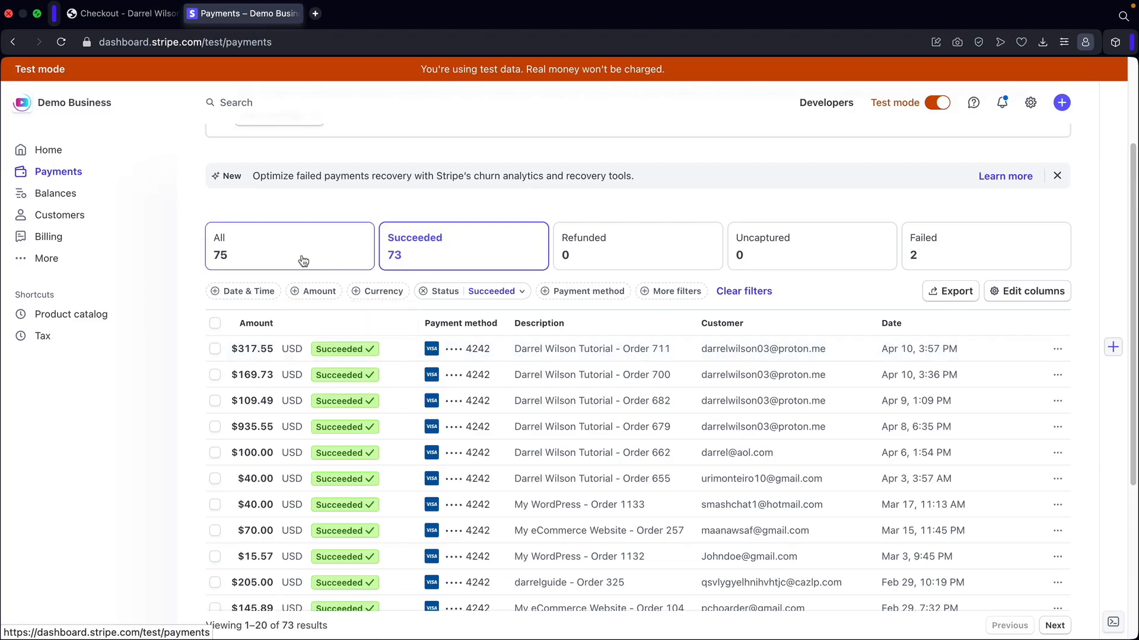
{"action": "scroll", "coordinate": [315, 262], "scroll_direction": "up", "scroll_amount": 3}
Turn off Stripe's Test mode toggle from Home, then return to the order confirmation.
{"action": "left_click", "coordinate": [91, 155]}
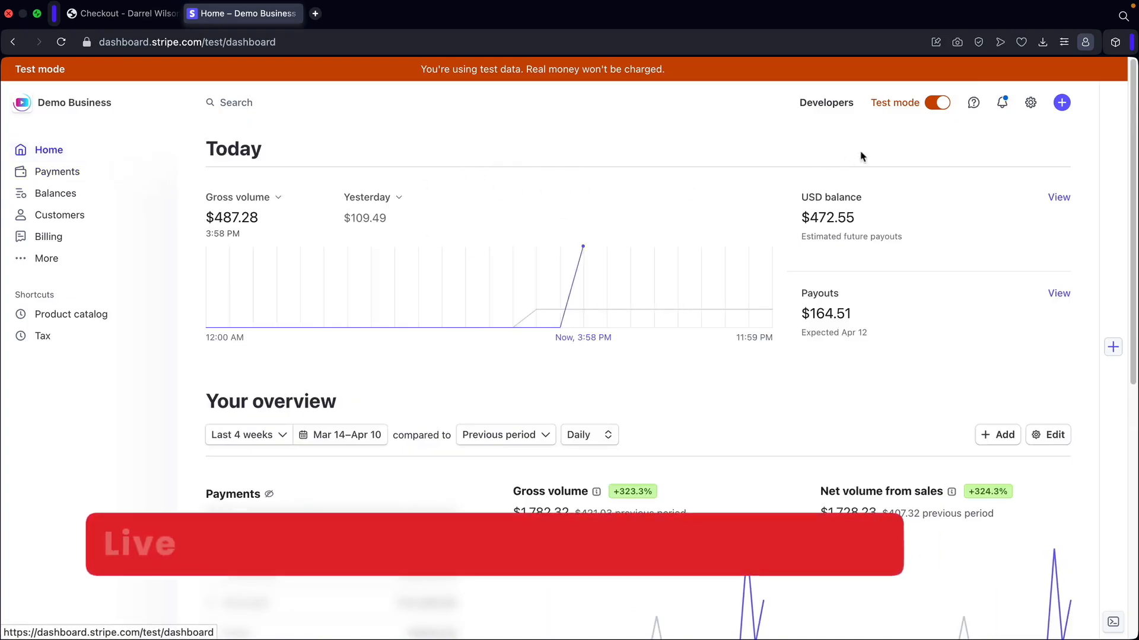
{"action": "left_click", "coordinate": [938, 104]}
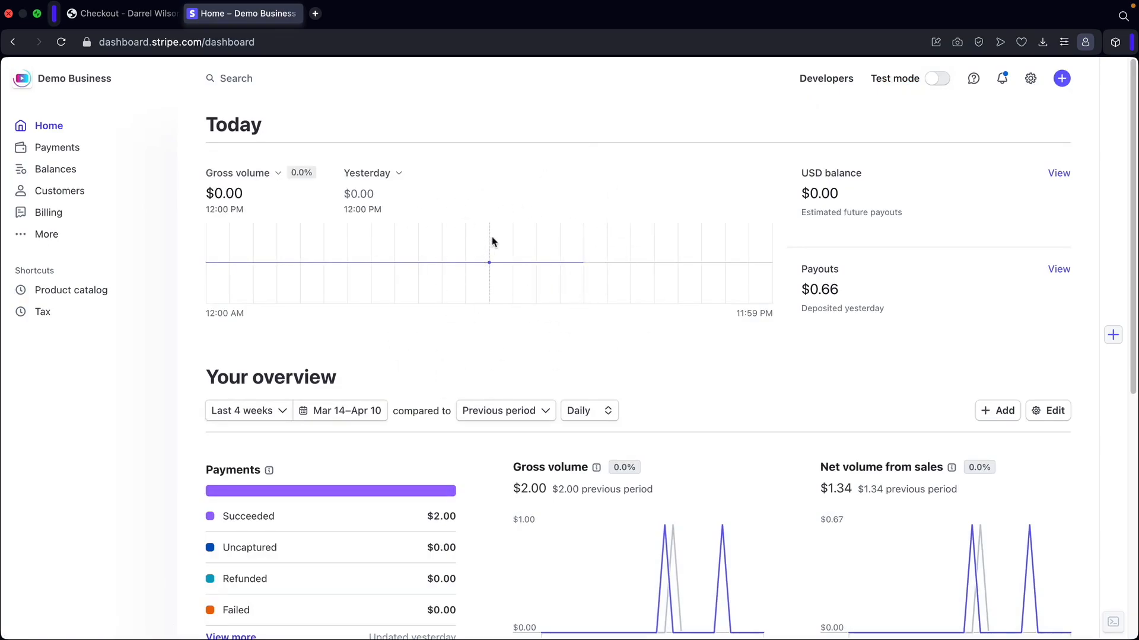
{"action": "left_click", "coordinate": [126, 13]}
Navigate to the Stripe gateway's general settings under WooCommerce Payments.
{"action": "mouse_move", "coordinate": [112, 65]}
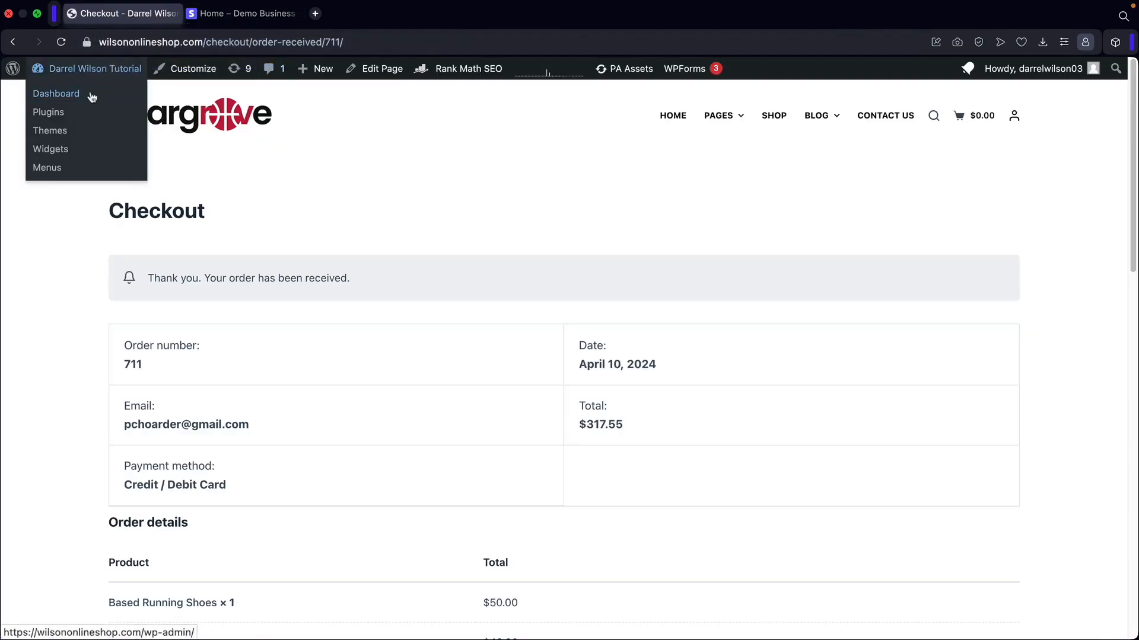
{"action": "left_click", "coordinate": [90, 96]}
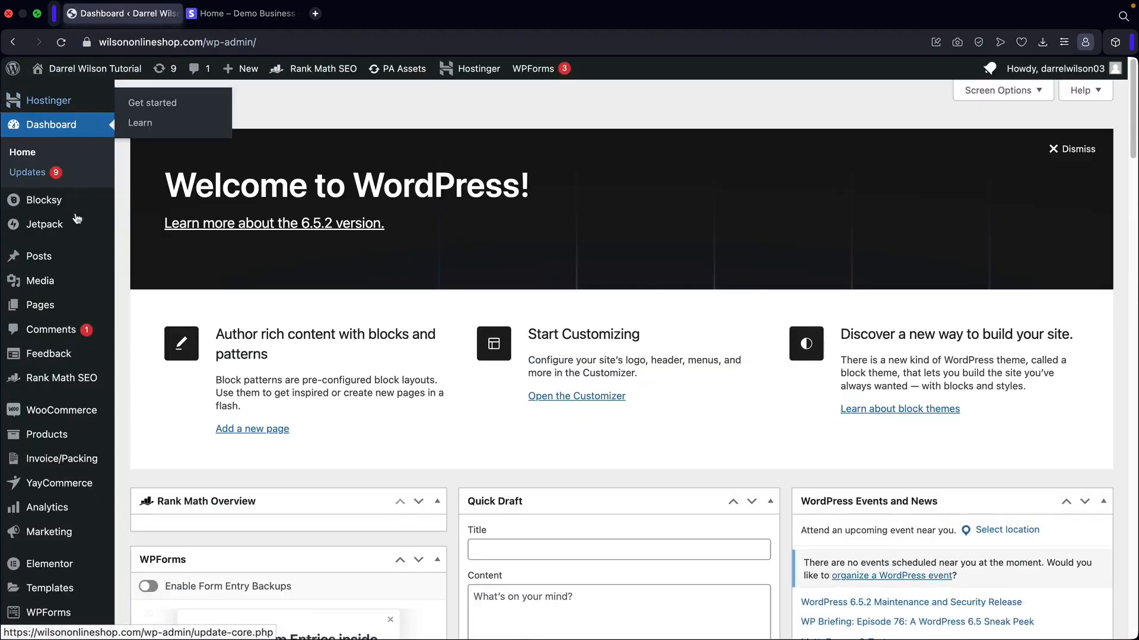
{"action": "mouse_move", "coordinate": [56, 411]}
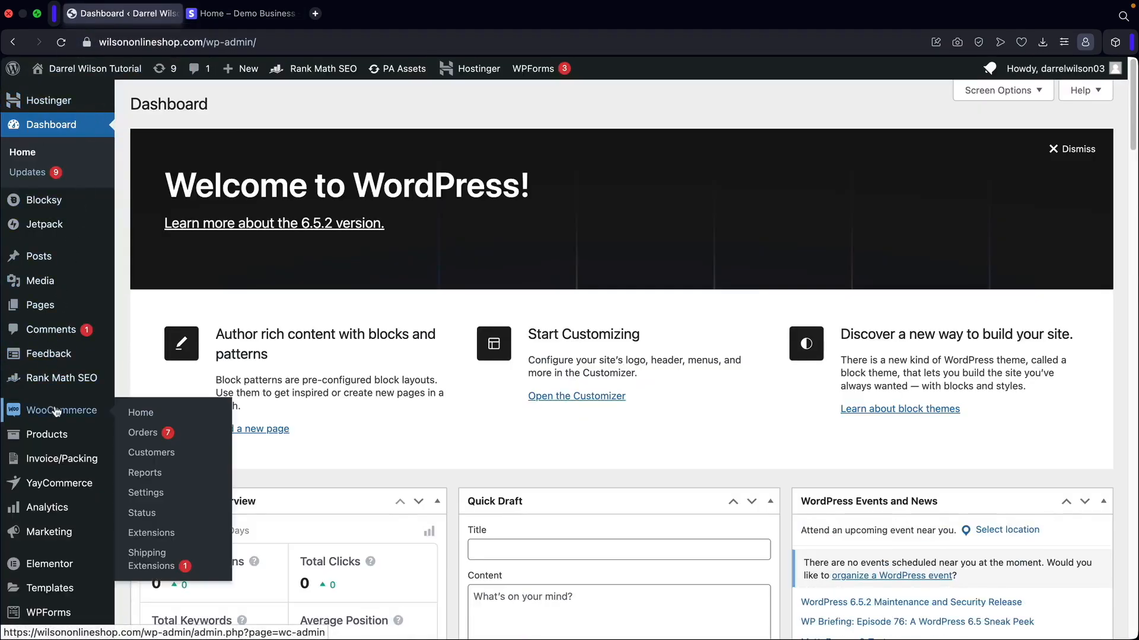
{"action": "left_click", "coordinate": [152, 495]}
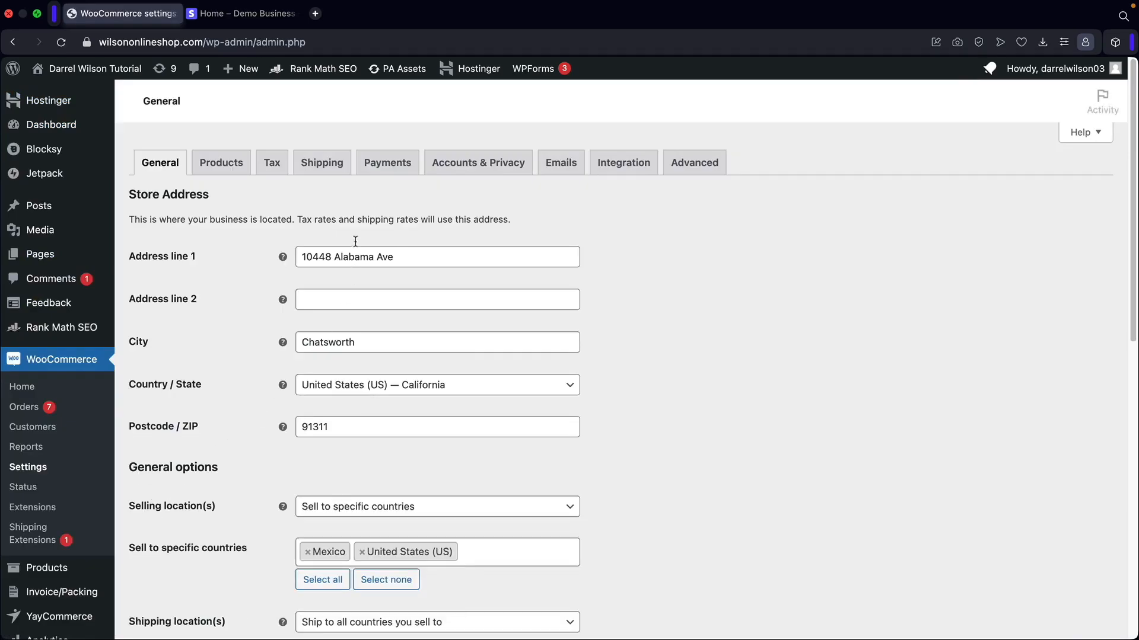
{"action": "left_click", "coordinate": [392, 165]}
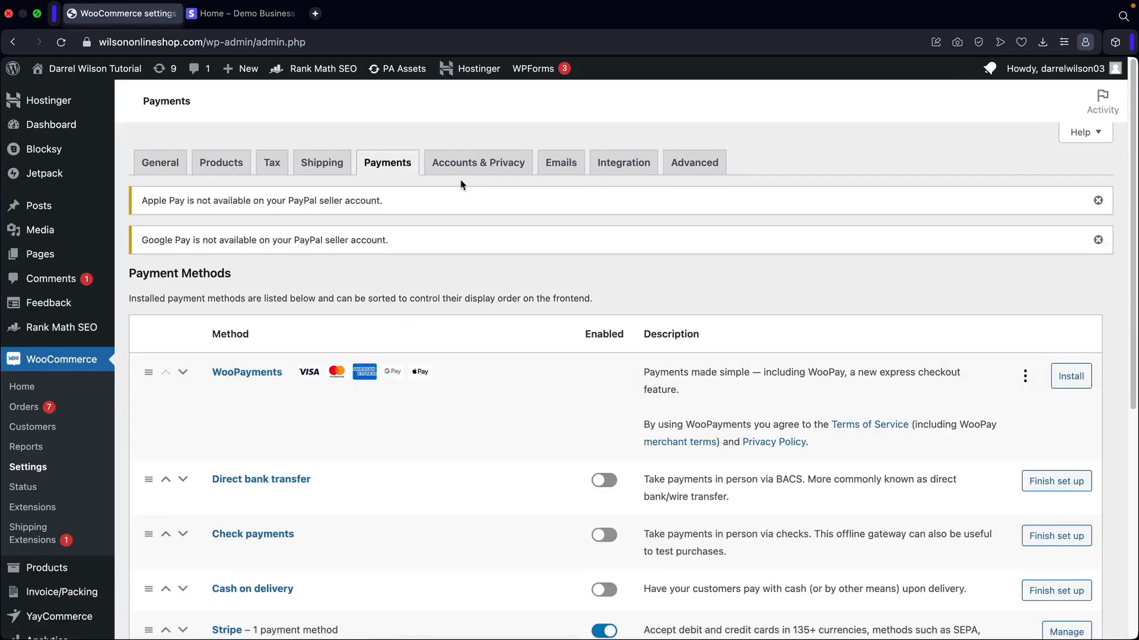
{"action": "scroll", "coordinate": [439, 226], "scroll_direction": "down", "scroll_amount": 3}
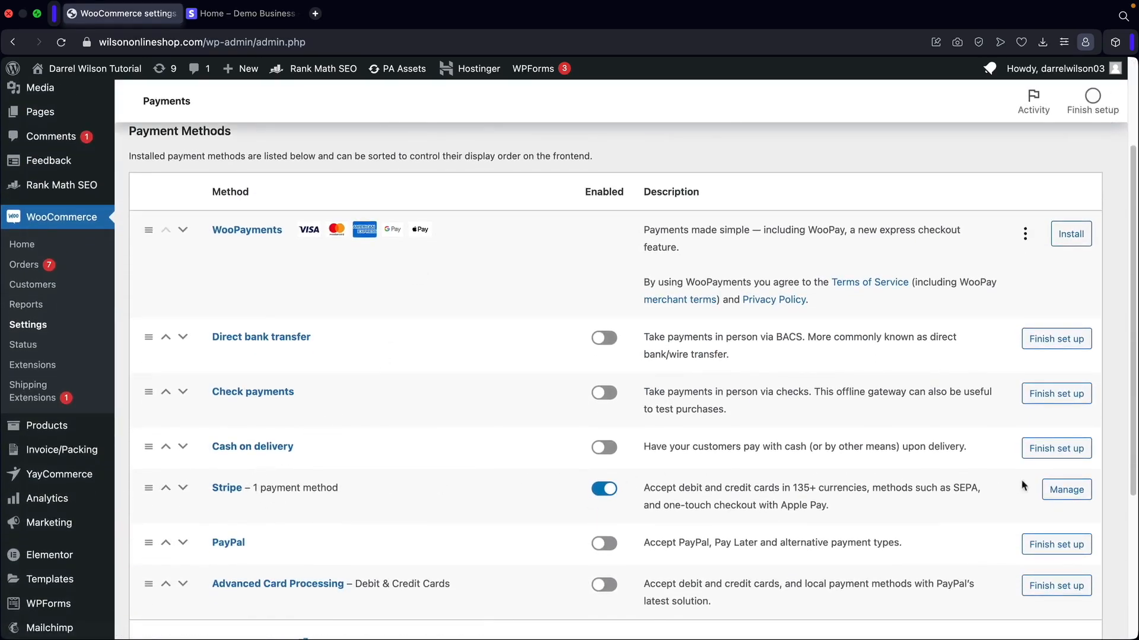
{"action": "left_click", "coordinate": [1065, 489]}
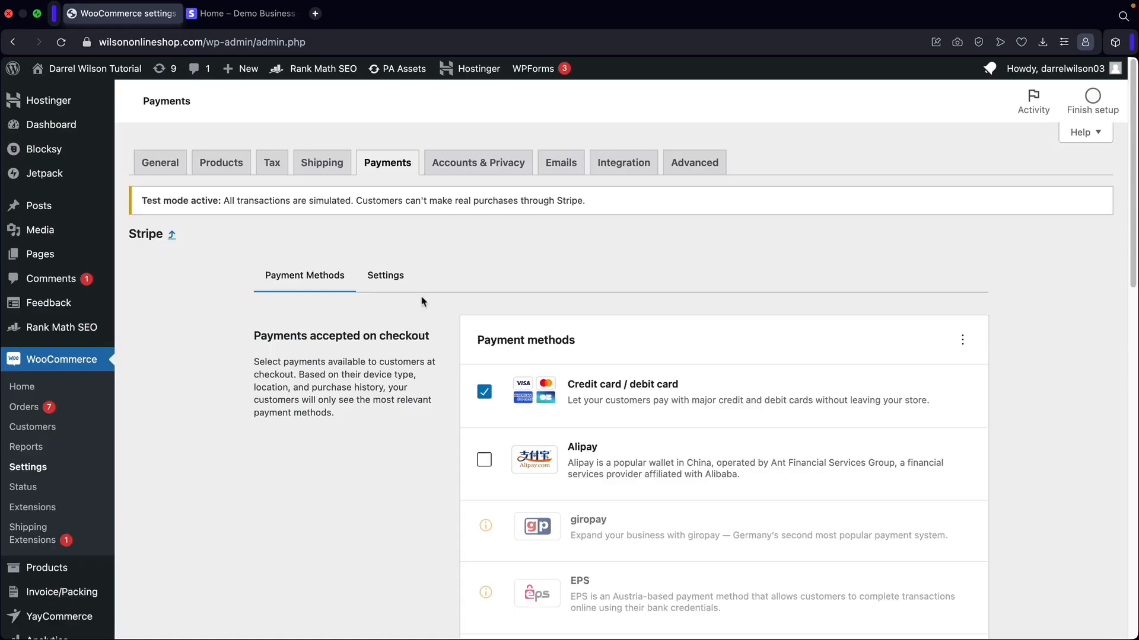
{"action": "left_click", "coordinate": [386, 279]}
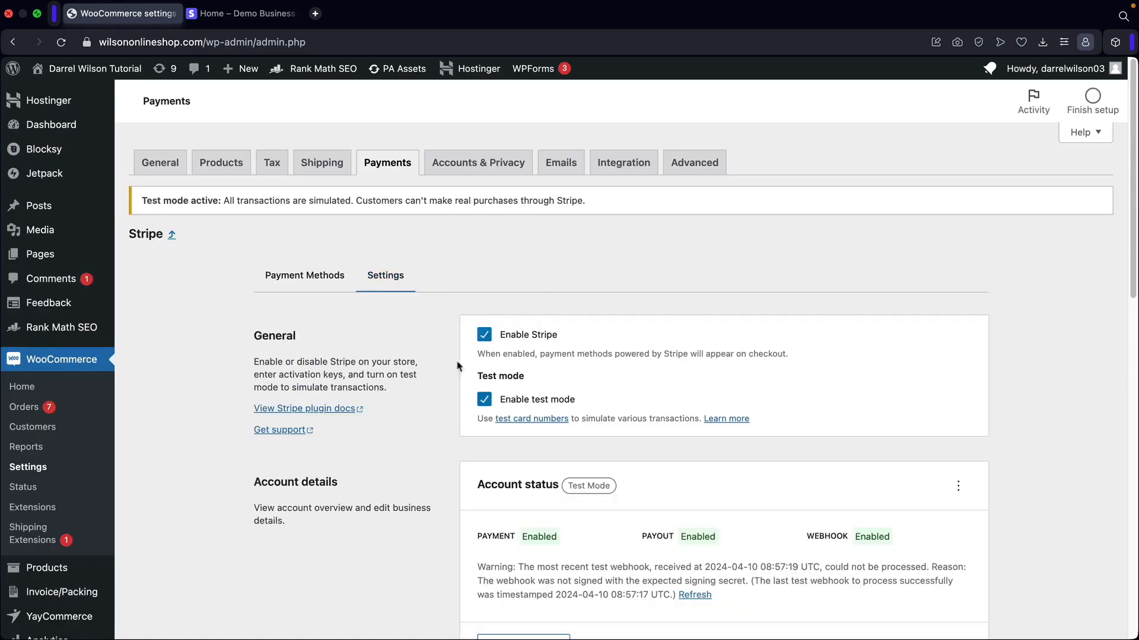
Save the Stripe settings with test mode off and note the webhook shows disabled.
{"action": "scroll", "coordinate": [515, 370], "scroll_direction": "down", "scroll_amount": 5}
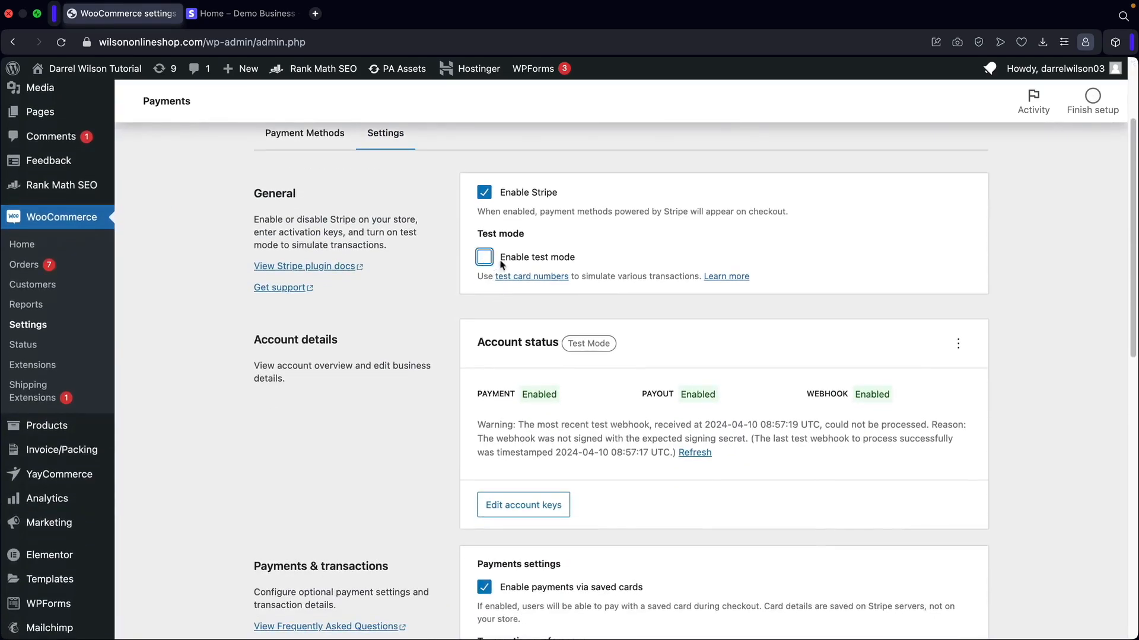
{"action": "scroll", "coordinate": [862, 331], "scroll_direction": "down", "scroll_amount": 20}
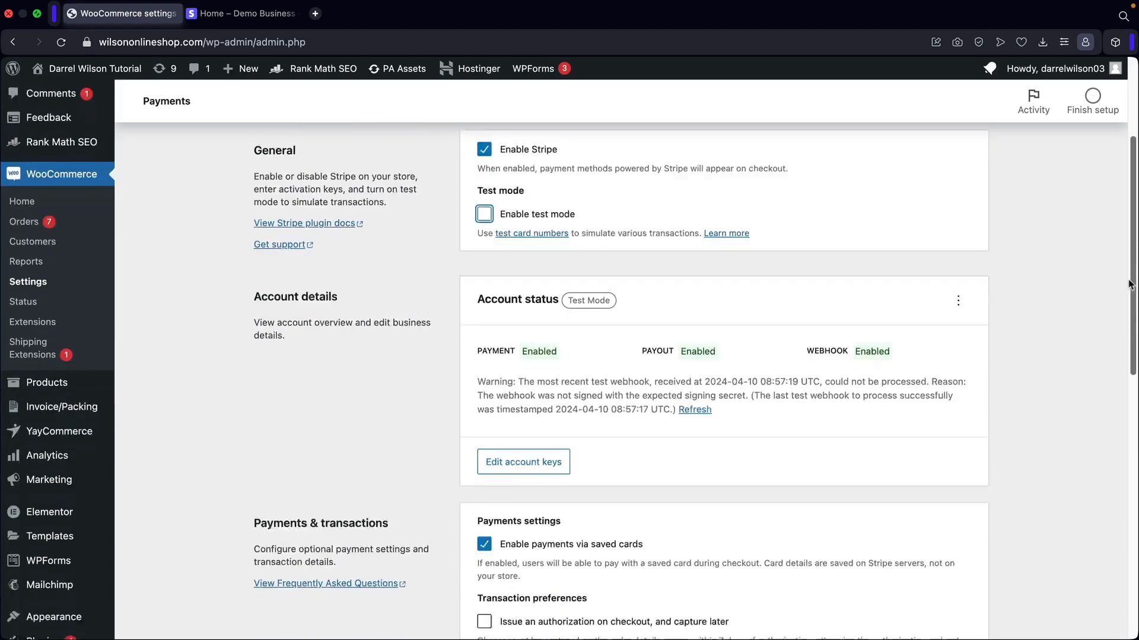
{"action": "left_click", "coordinate": [962, 564]}
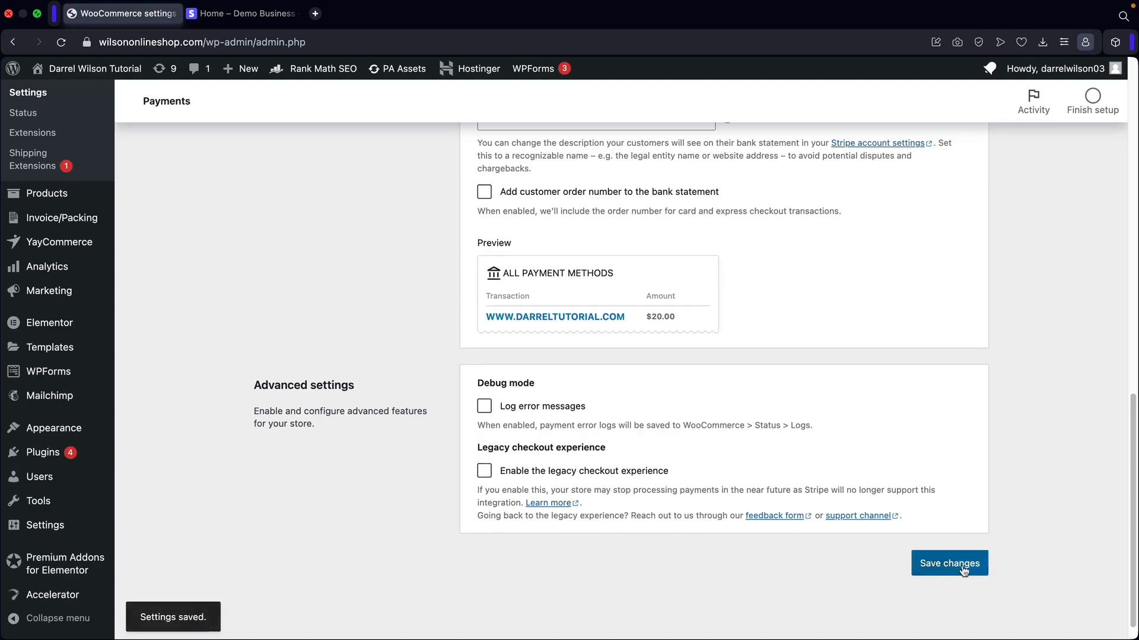
{"action": "scroll", "coordinate": [967, 534], "scroll_direction": "up", "scroll_amount": 15}
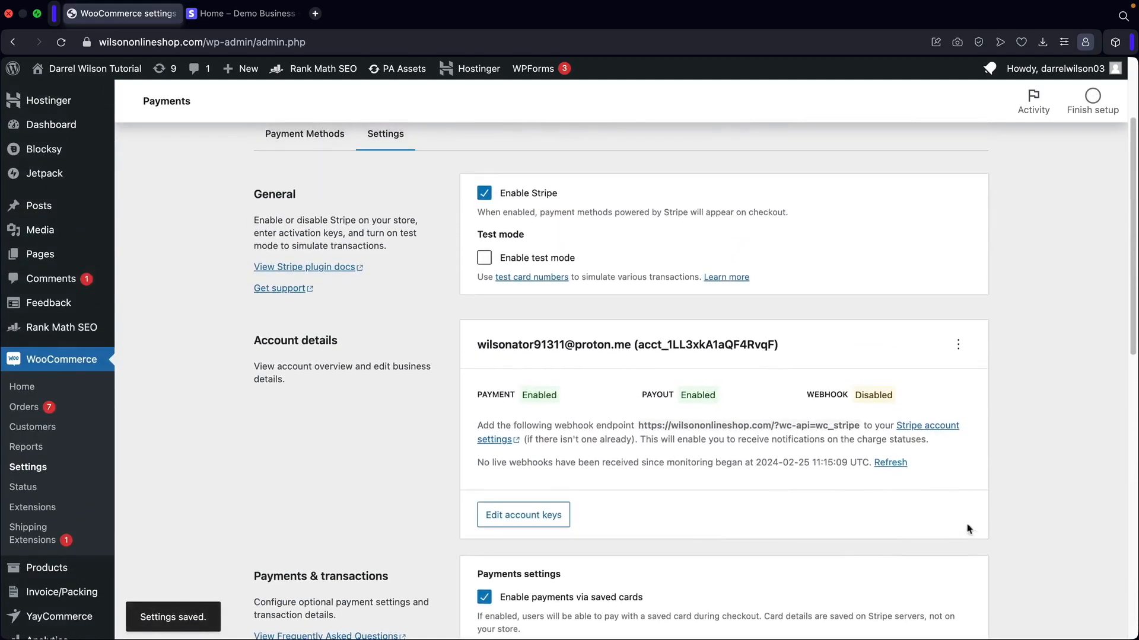
{"action": "left_click_drag", "start_coordinate": [815, 395], "coordinate": [868, 396]}
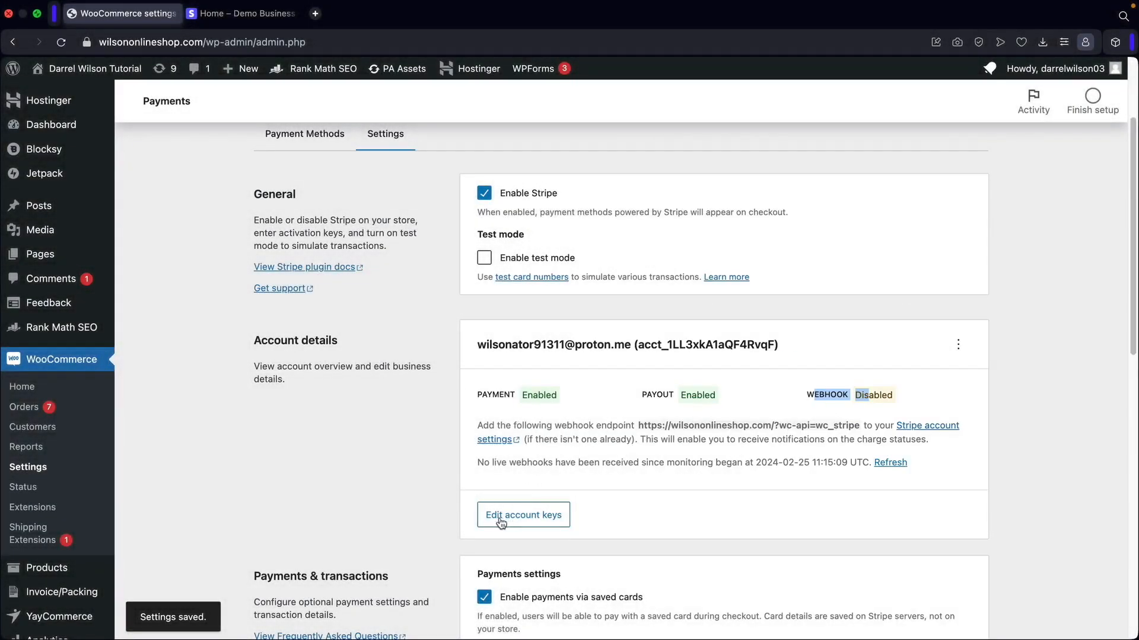
Clear the old live secret key and live publishable key fields.
{"action": "left_click", "coordinate": [500, 520]}
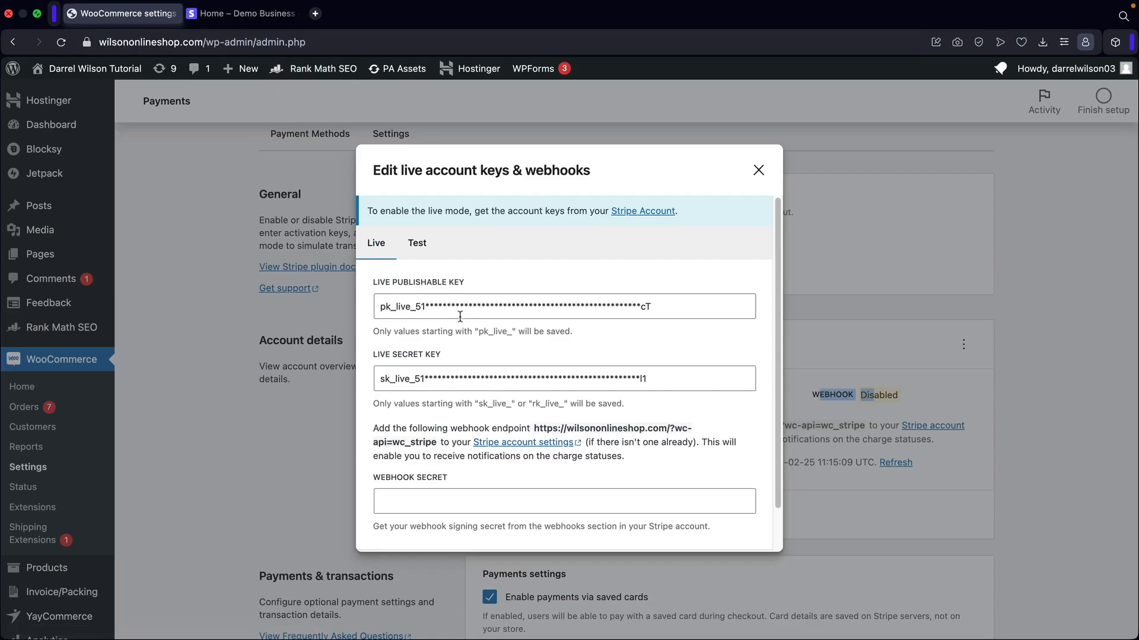
{"action": "triple_click", "coordinate": [492, 373]}
{"action": "key", "text": "BackSpace"}
{"action": "left_click", "coordinate": [502, 305]}
{"action": "triple_click", "coordinate": [502, 305]}
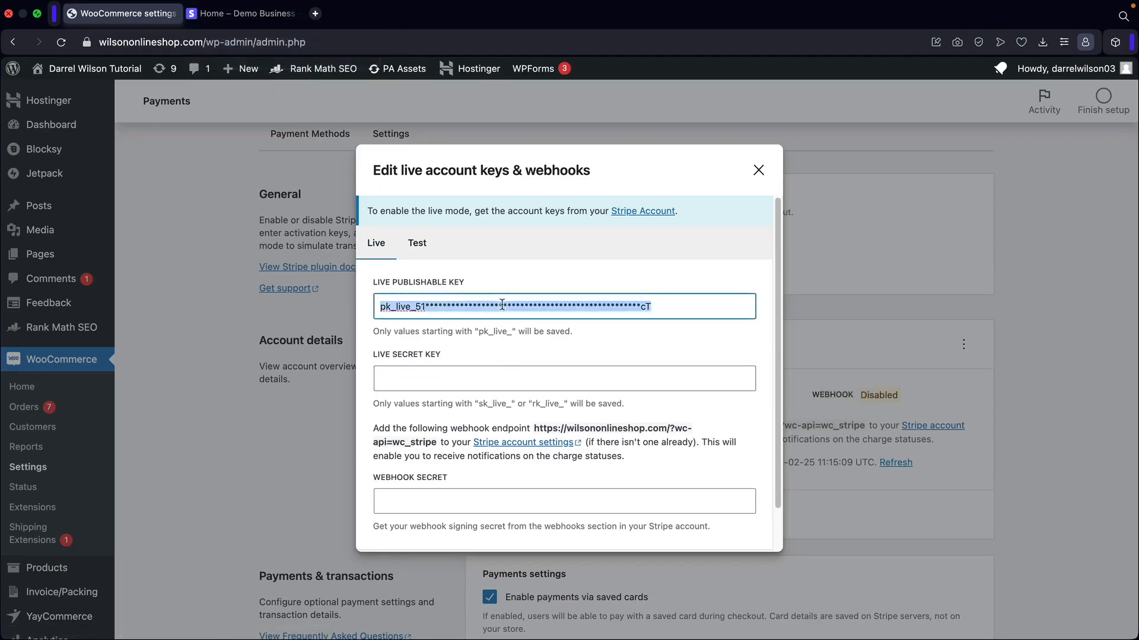
{"action": "key", "text": "BackSpace"}
Copy the live publishable key from Stripe's API keys page into WooCommerce.
{"action": "left_click", "coordinate": [240, 15]}
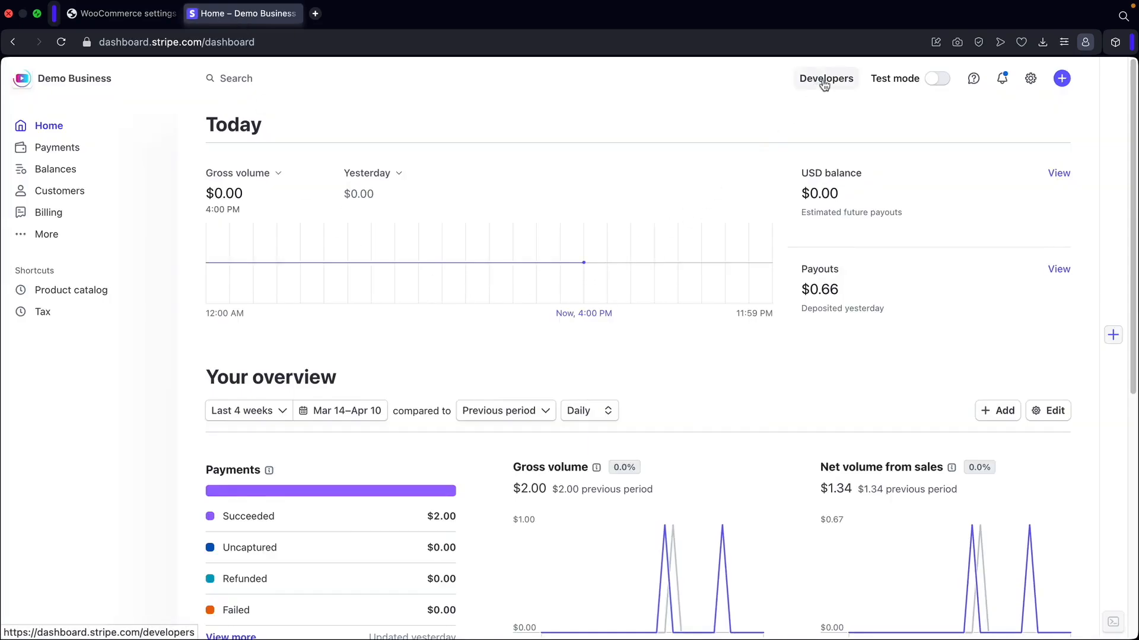
{"action": "left_click", "coordinate": [825, 83]}
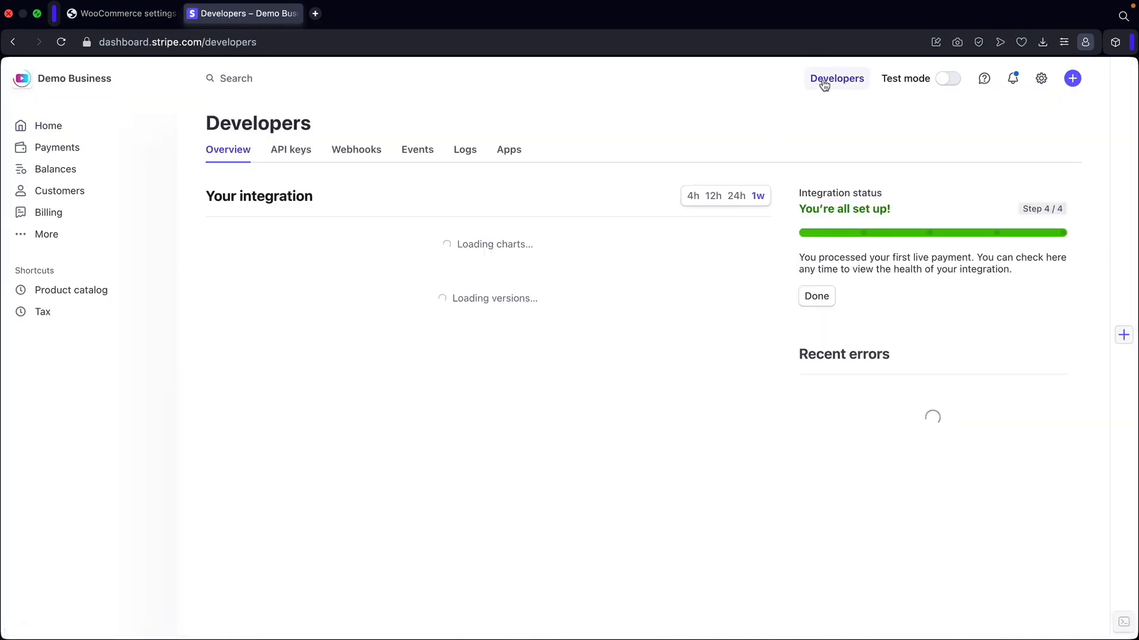
{"action": "left_click", "coordinate": [291, 156]}
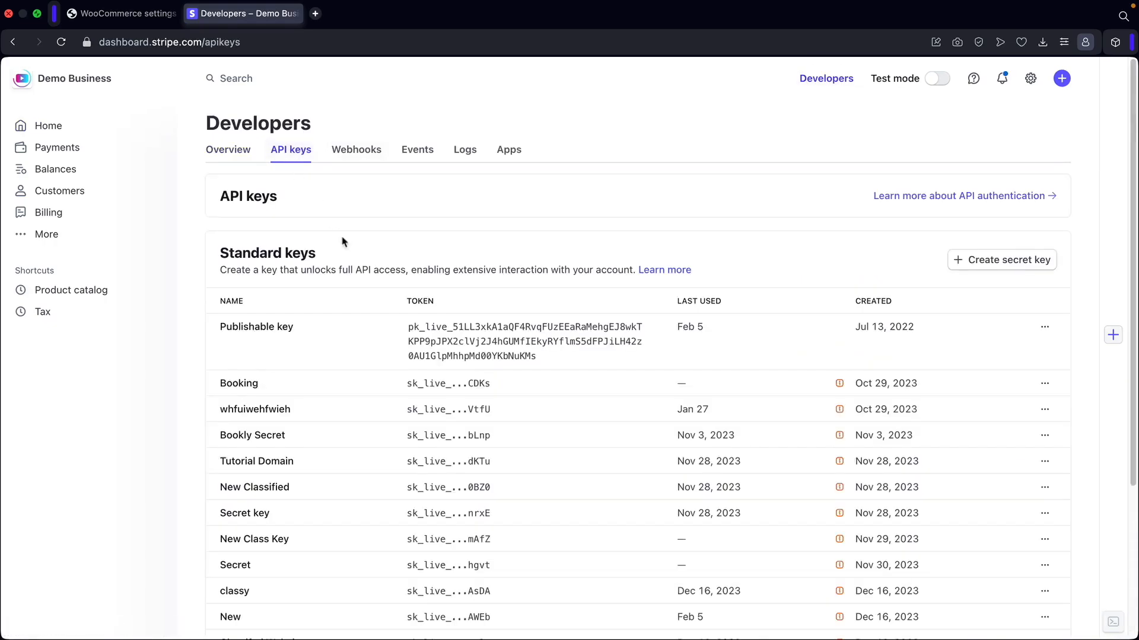
{"action": "left_click", "coordinate": [456, 337]}
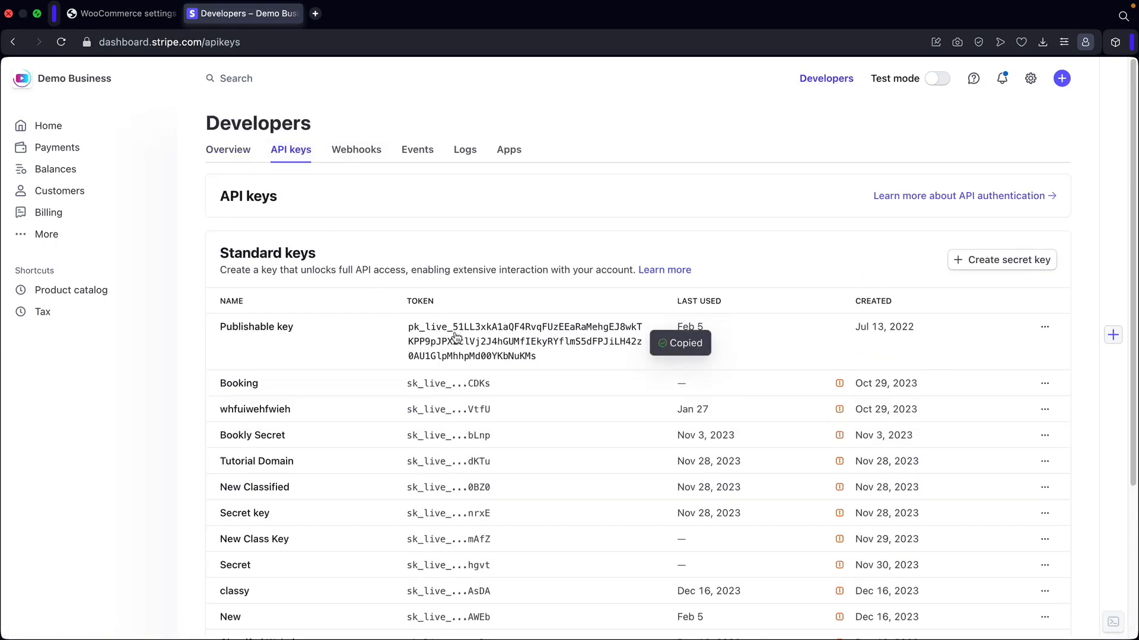
{"action": "left_click", "coordinate": [125, 13]}
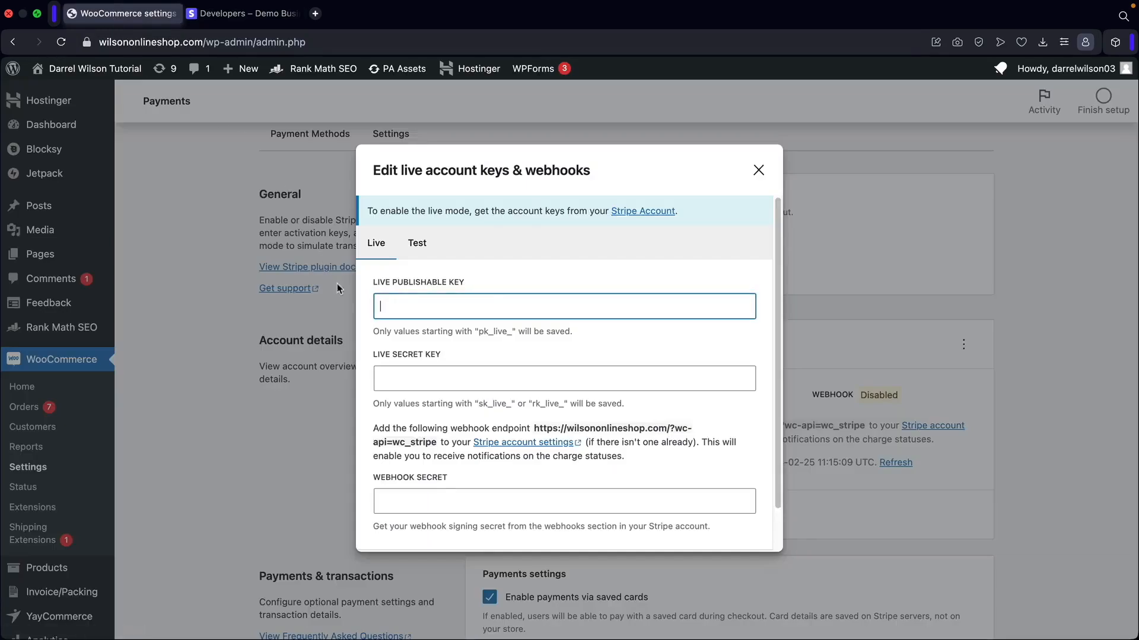
{"action": "right_click", "coordinate": [410, 309]}
{"action": "left_click", "coordinate": [436, 420]}
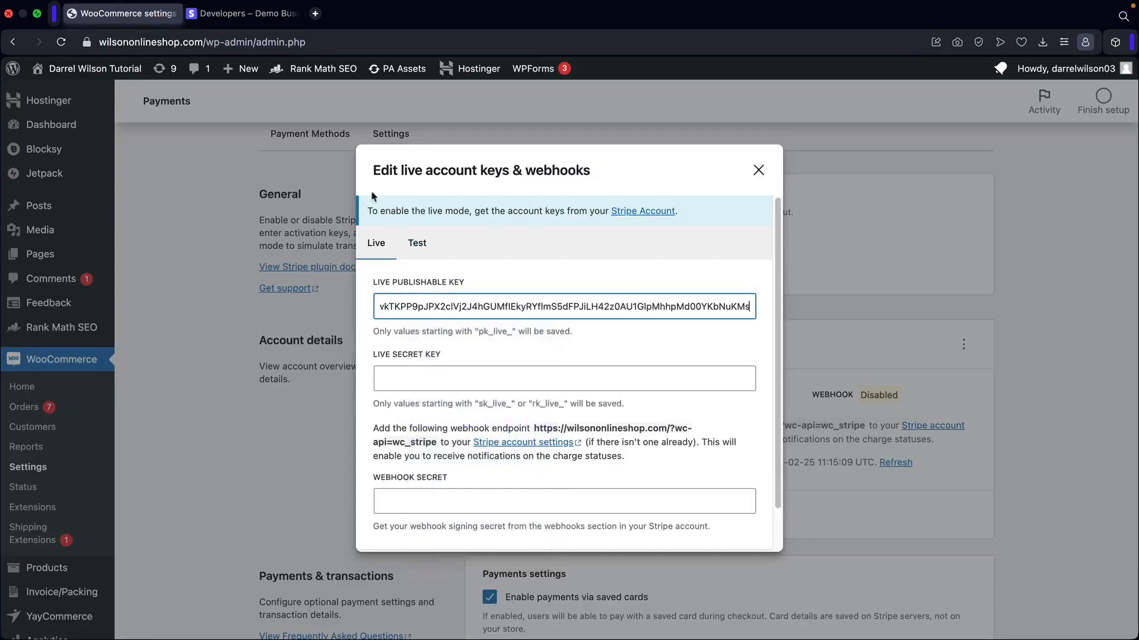
{"action": "left_click", "coordinate": [243, 14]}
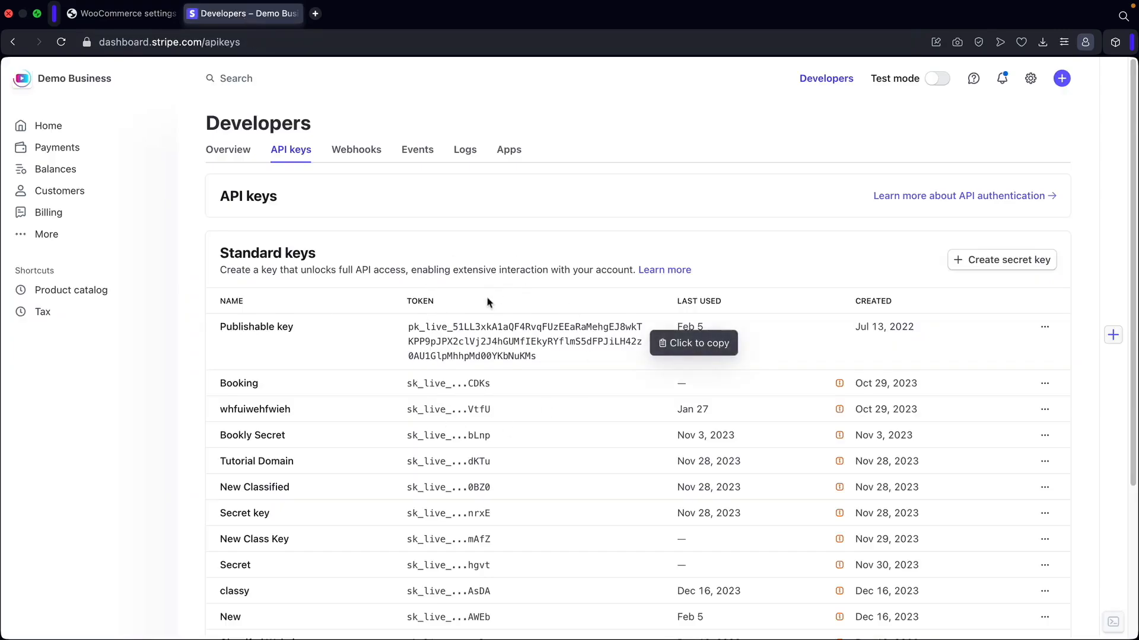
Create a new live secret key named 'Secret Key!' in Stripe and copy it.
{"action": "left_click", "coordinate": [996, 261]}
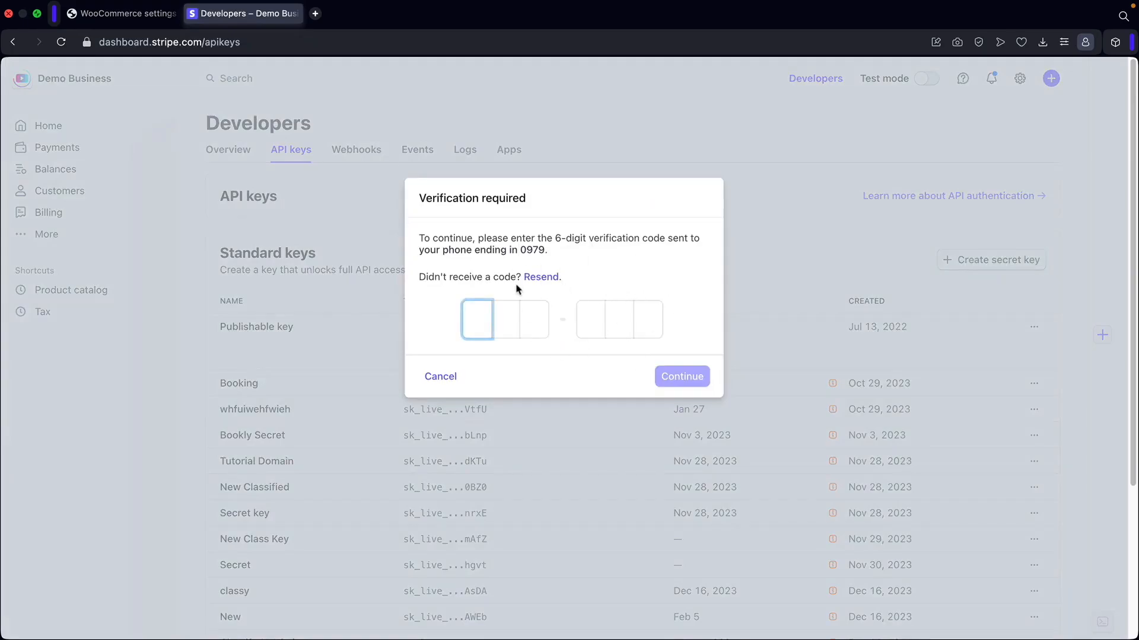
{"action": "left_click", "coordinate": [506, 287]}
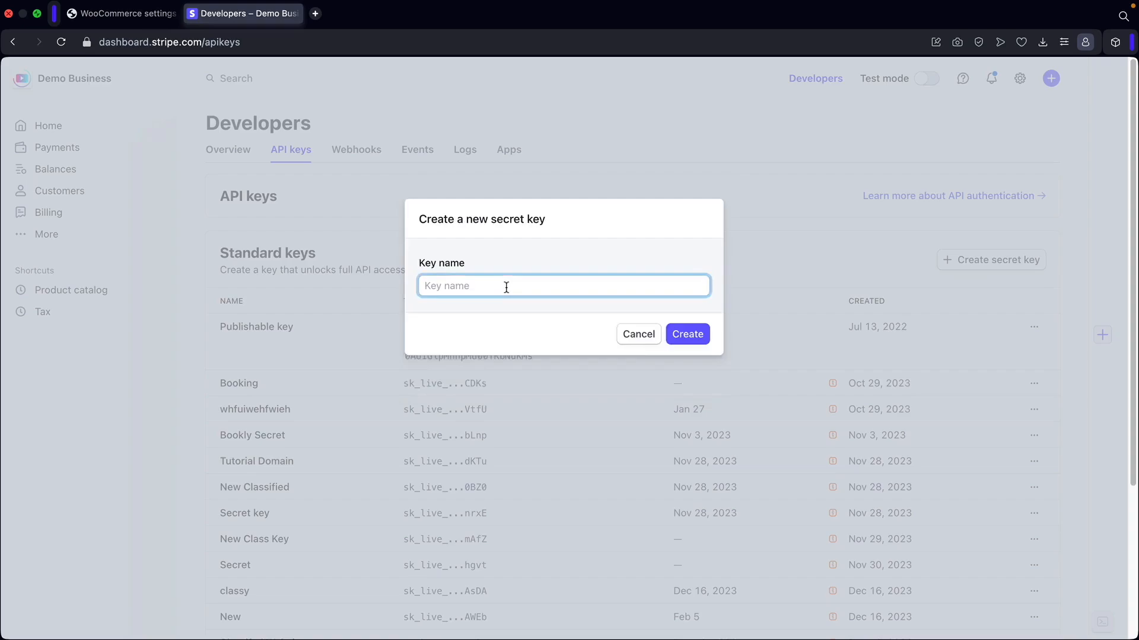
{"action": "type", "text": "S"}
{"action": "key", "text": "BackSpace"}
{"action": "type", "text": "Secret Key!"}
{"action": "left_click", "coordinate": [684, 334]}
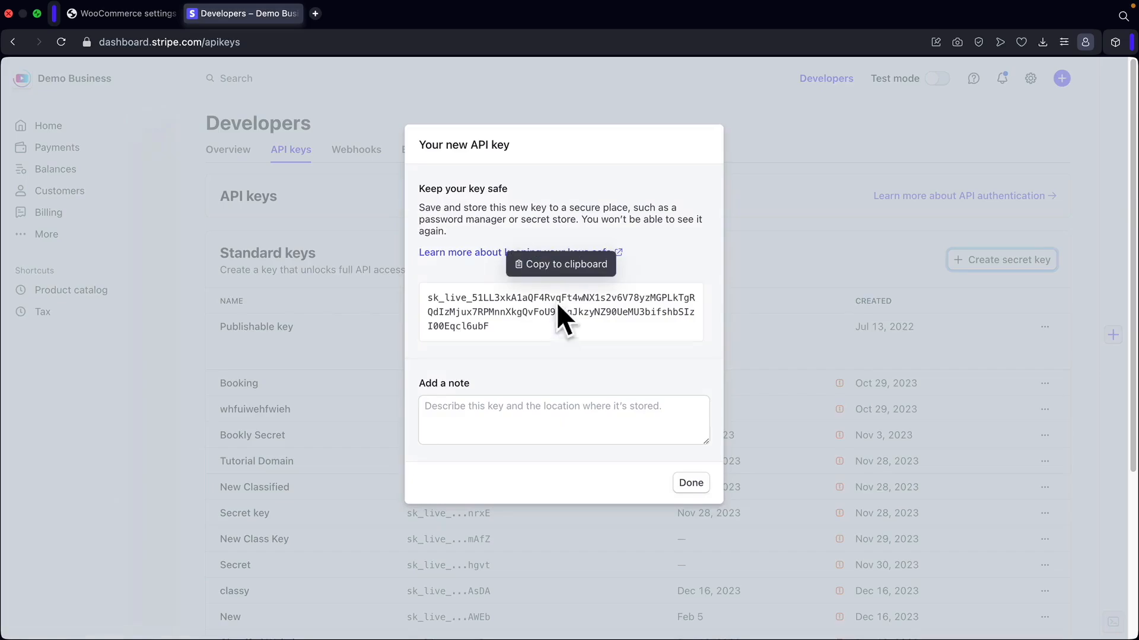
{"action": "left_click", "coordinate": [520, 313]}
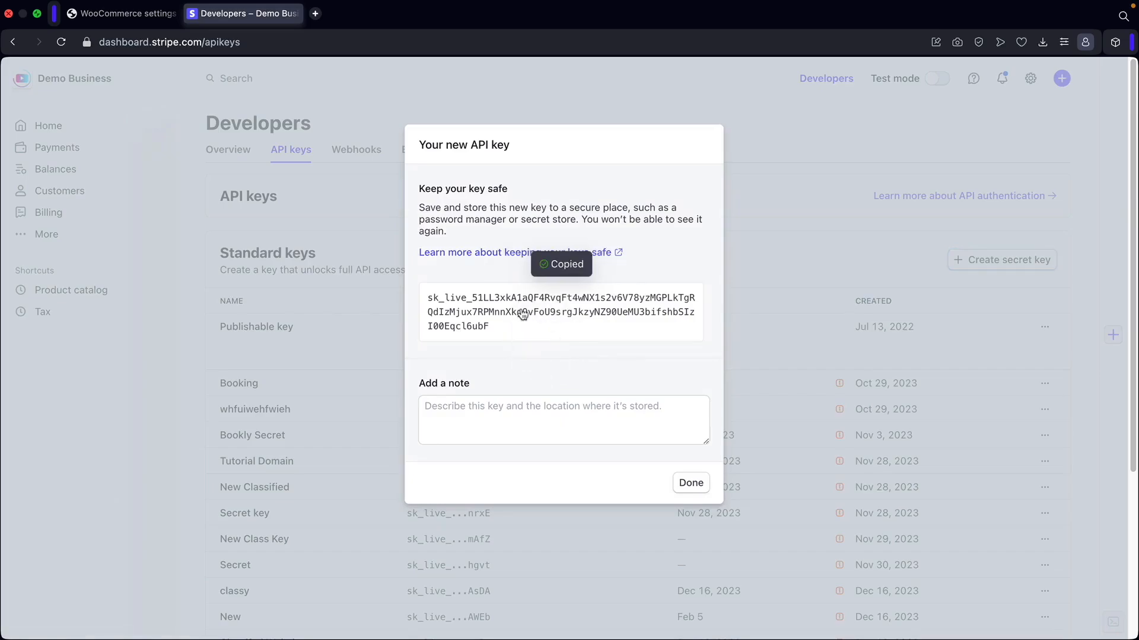
{"action": "left_click", "coordinate": [691, 482]}
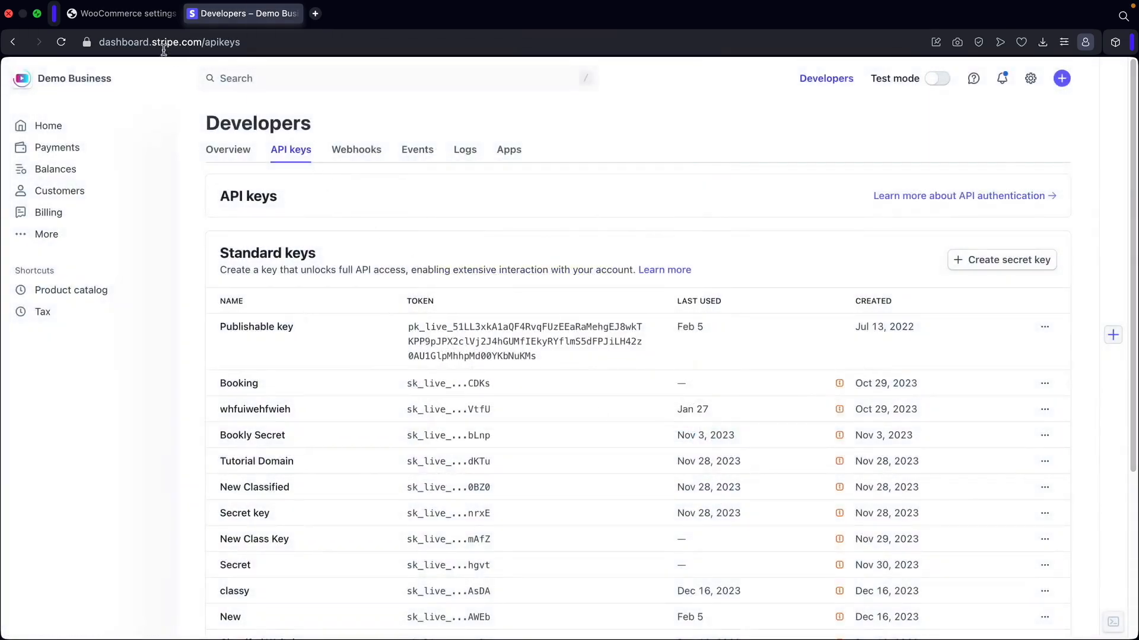
Back in WooCommerce, bring up paste options on the Live Secret Key field.
{"action": "left_click", "coordinate": [124, 13]}
{"action": "left_click", "coordinate": [399, 380]}
{"action": "right_click", "coordinate": [401, 386]}
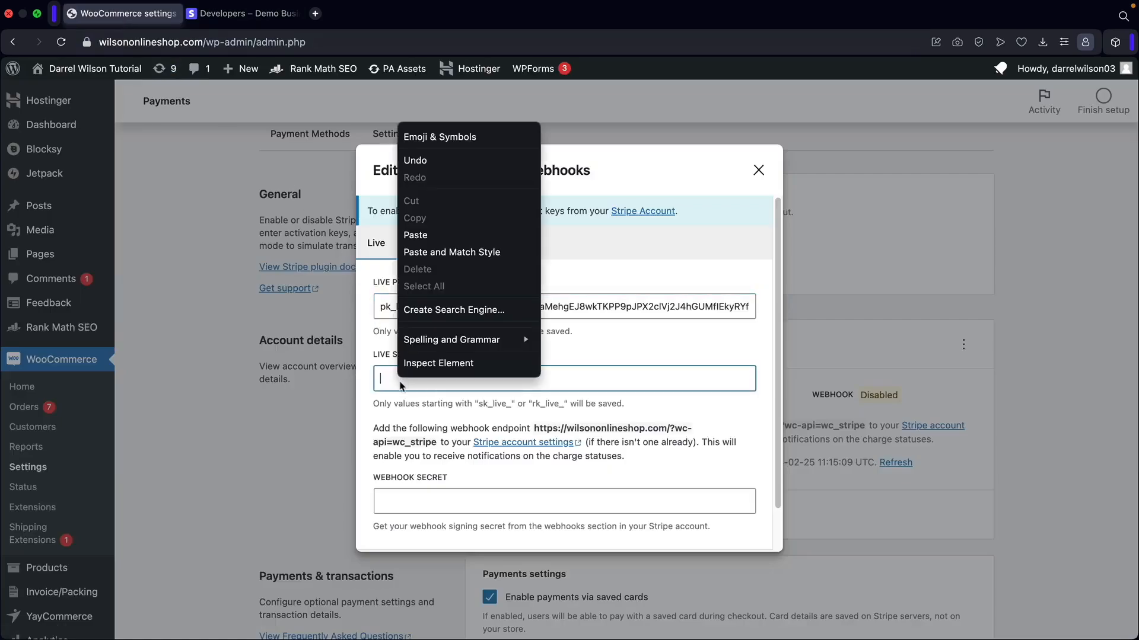
Paste the new key into Live Secret Key, copy the webhook endpoint URL, and return to Stripe.
{"action": "left_click", "coordinate": [418, 235]}
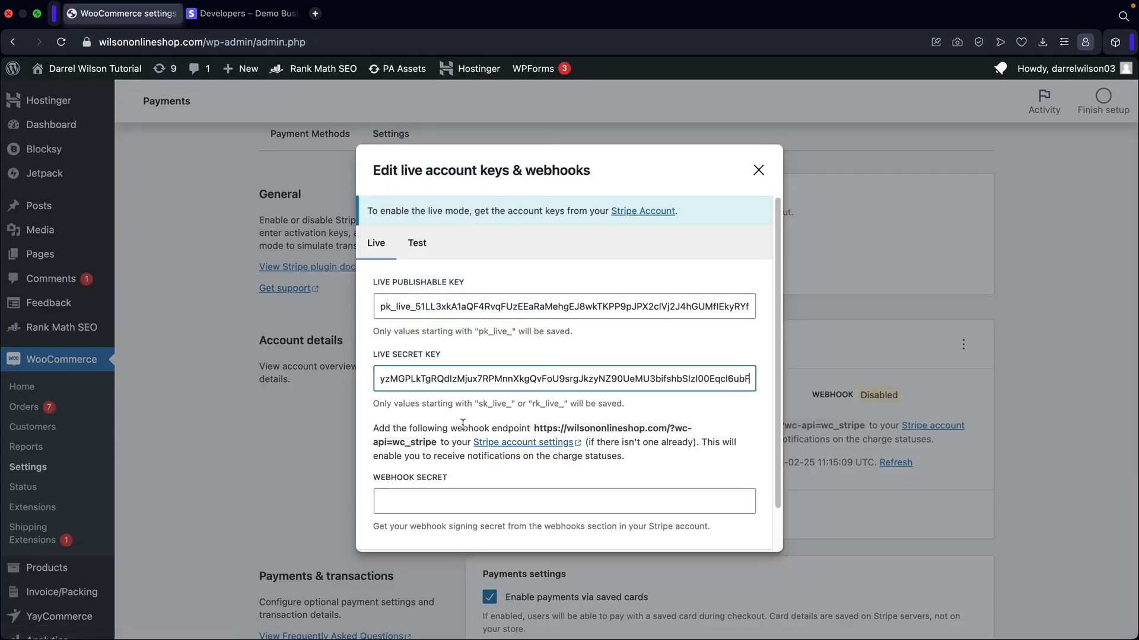
{"action": "left_click_drag", "start_coordinate": [534, 427], "coordinate": [433, 442]}
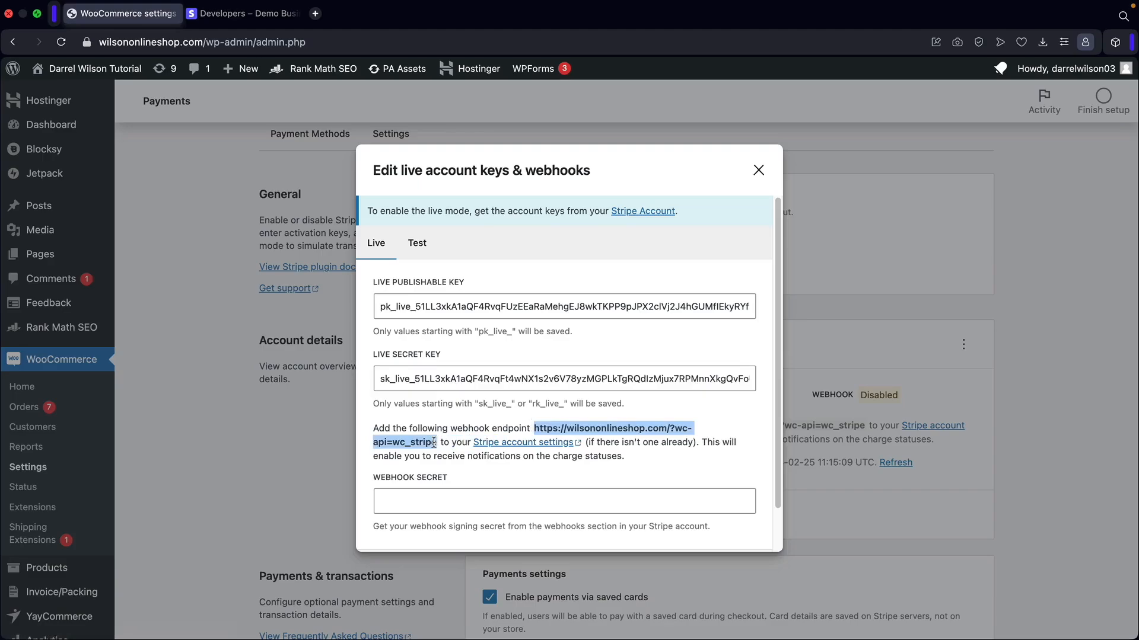
{"action": "right_click", "coordinate": [392, 464]}
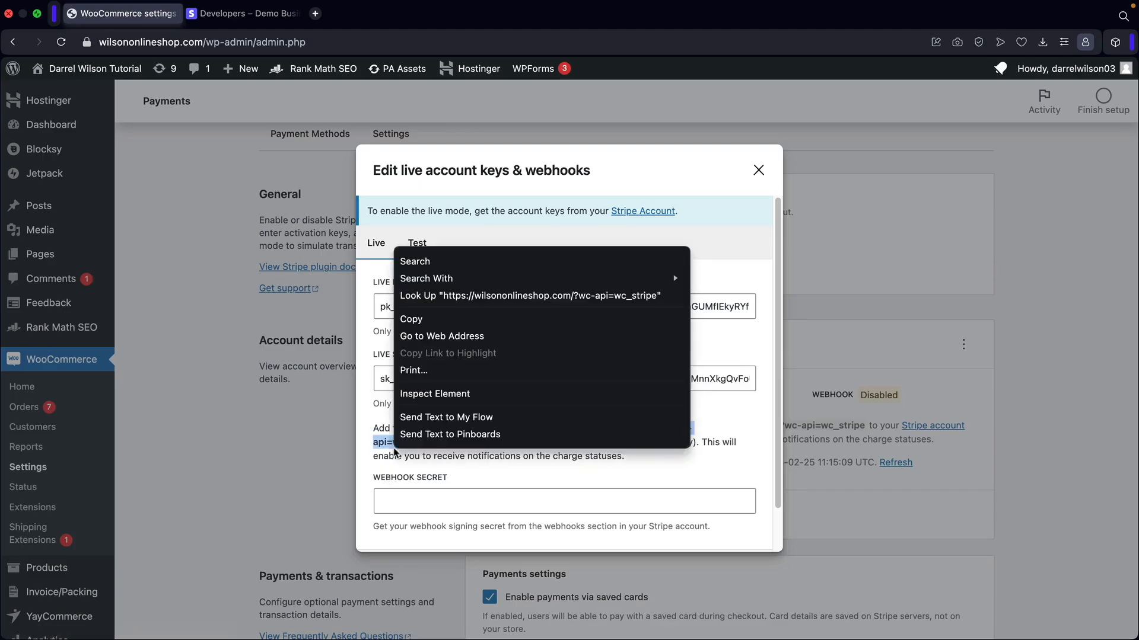
{"action": "left_click", "coordinate": [430, 320]}
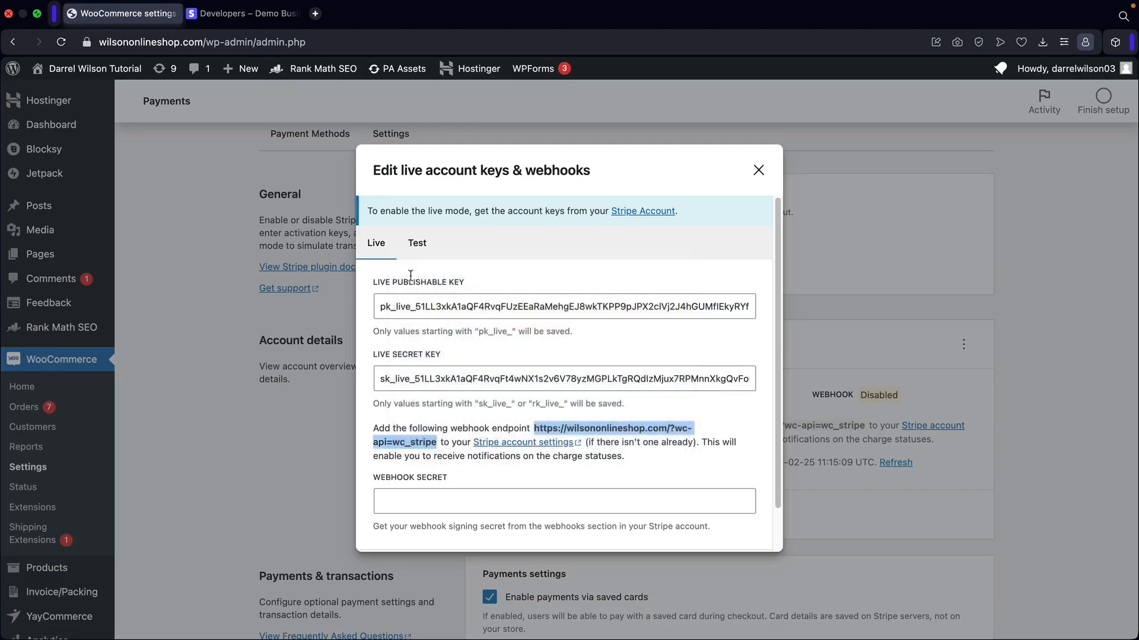
{"action": "left_click", "coordinate": [249, 17]}
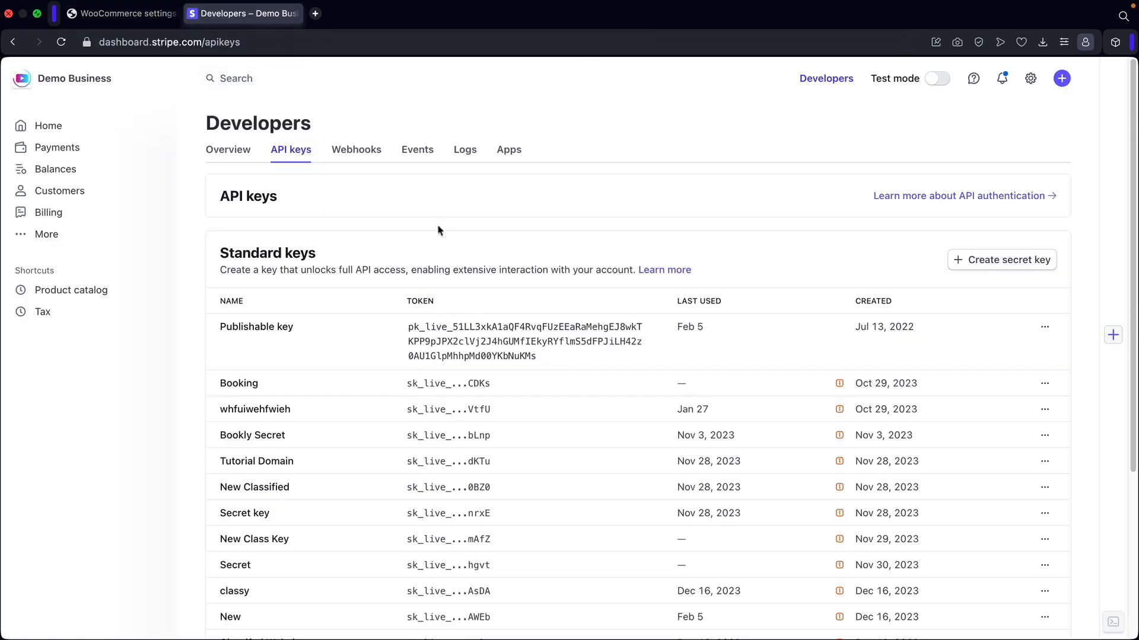
Start a new webhook endpoint with the store's wc_stripe URL and description 'this is for my ecommerce websit'.
{"action": "left_click", "coordinate": [354, 155]}
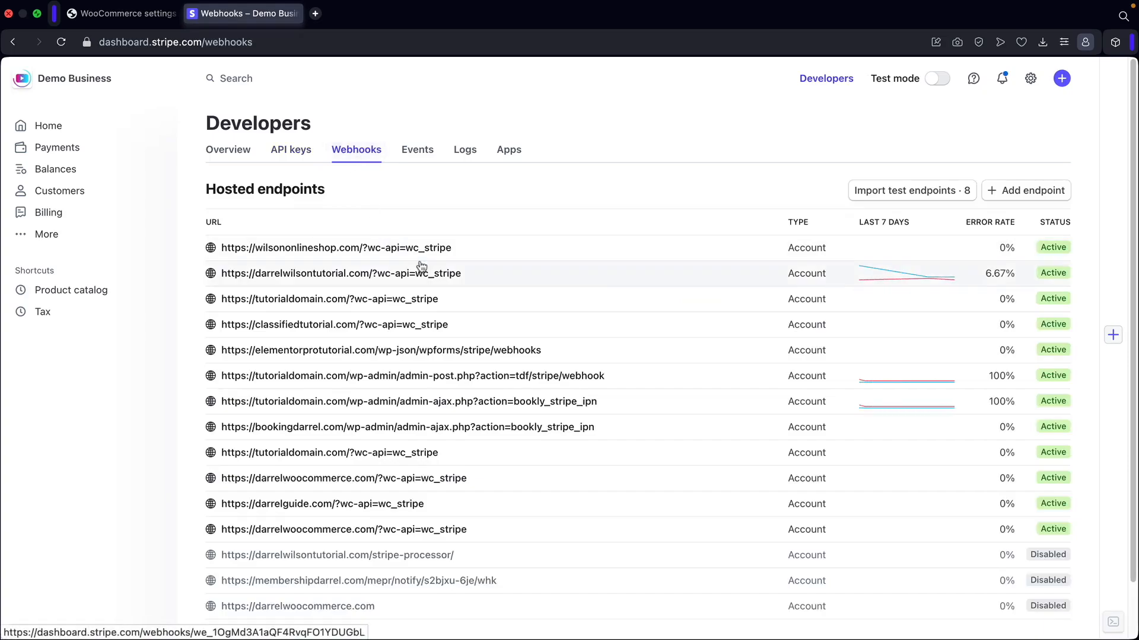
{"action": "left_click", "coordinate": [1024, 197]}
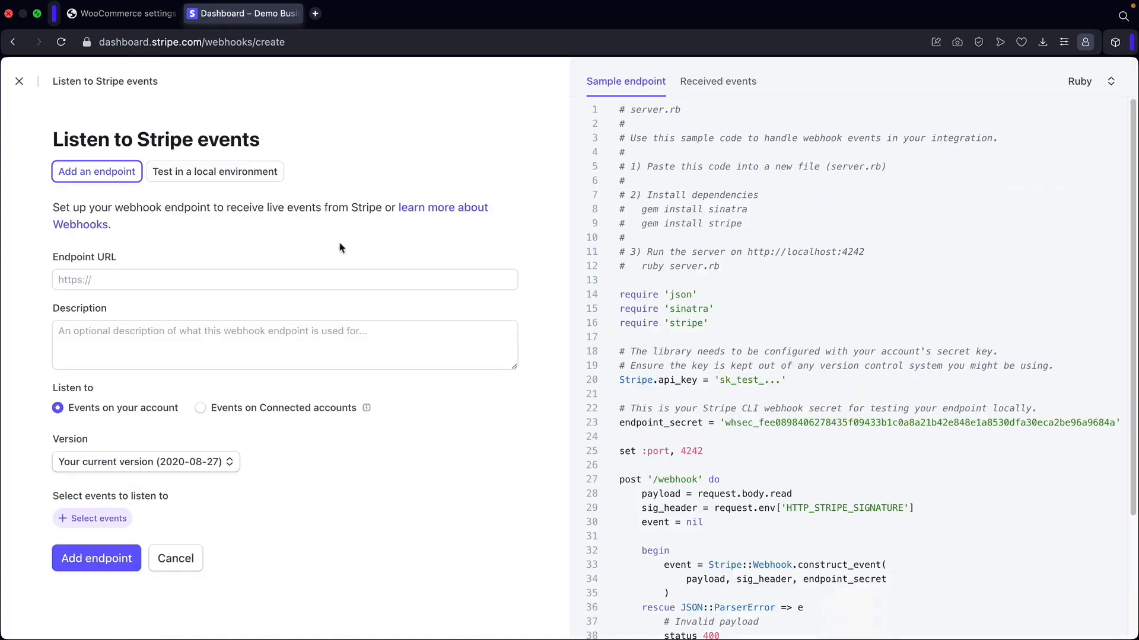
{"action": "left_click", "coordinate": [89, 277]}
{"action": "right_click", "coordinate": [83, 280]}
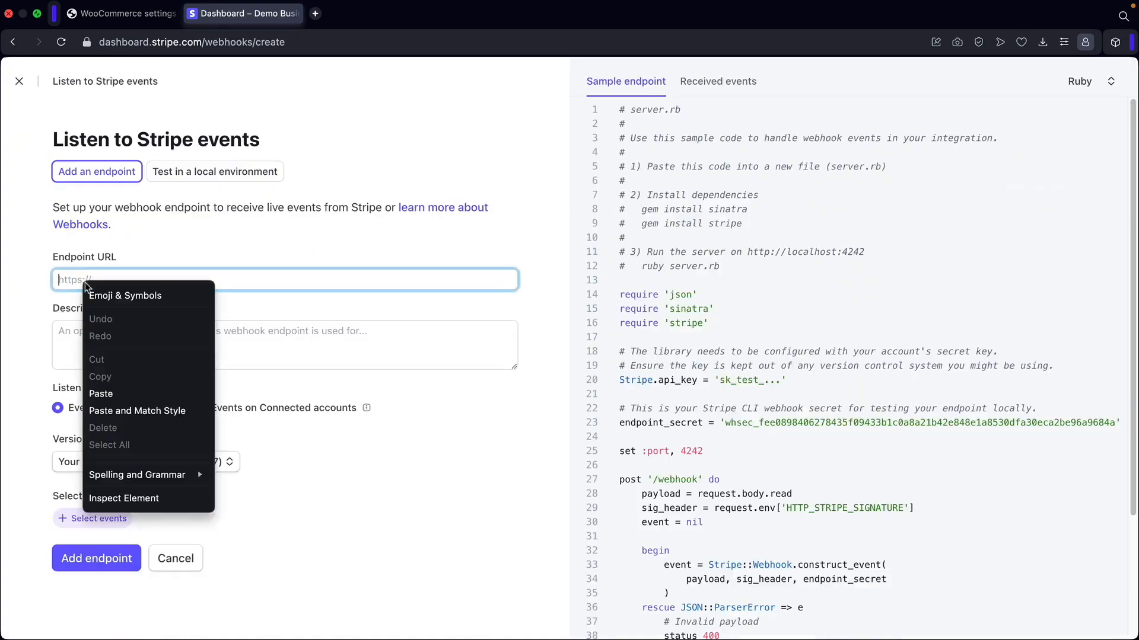
{"action": "left_click", "coordinate": [133, 393]}
{"action": "left_click", "coordinate": [180, 334]}
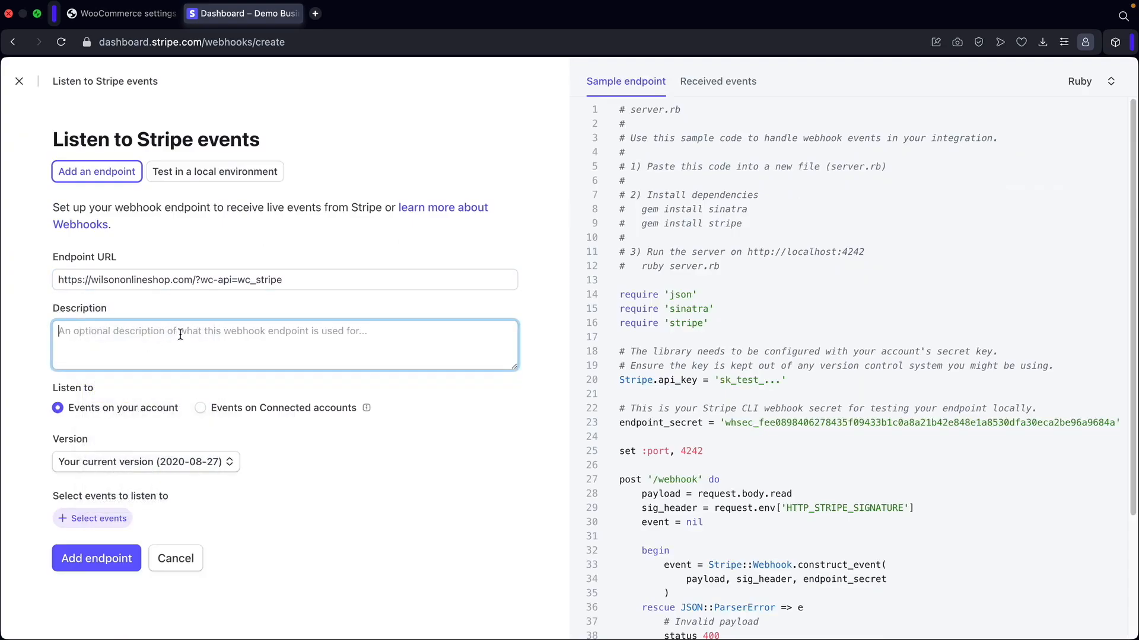
{"action": "type", "text": "this is fo"}
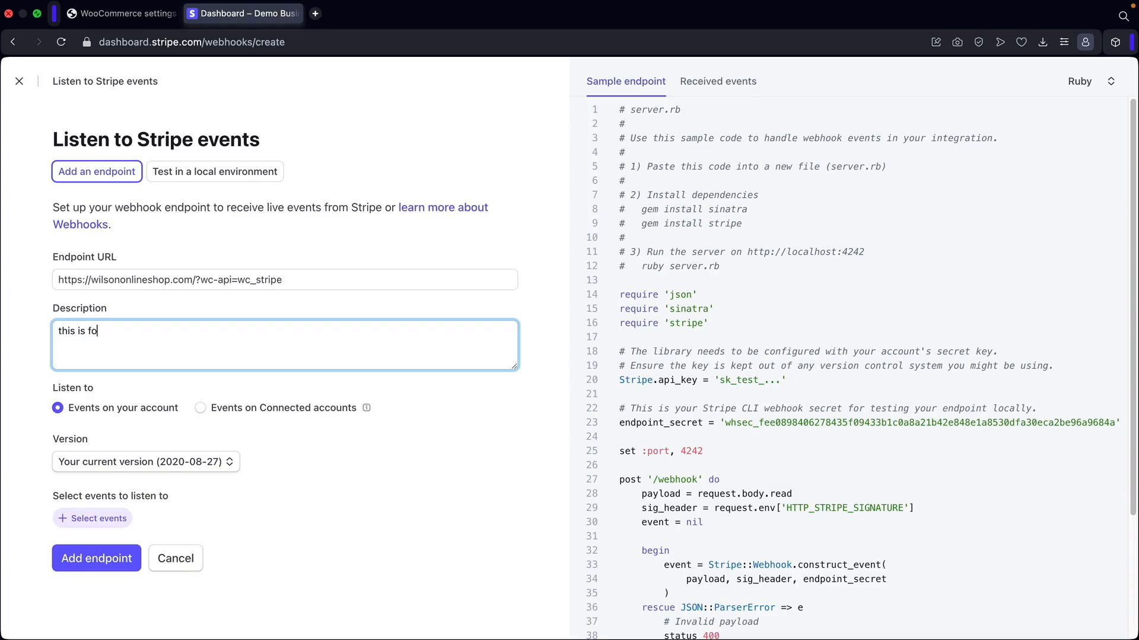
{"action": "type", "text": "r my ecommerce website"}
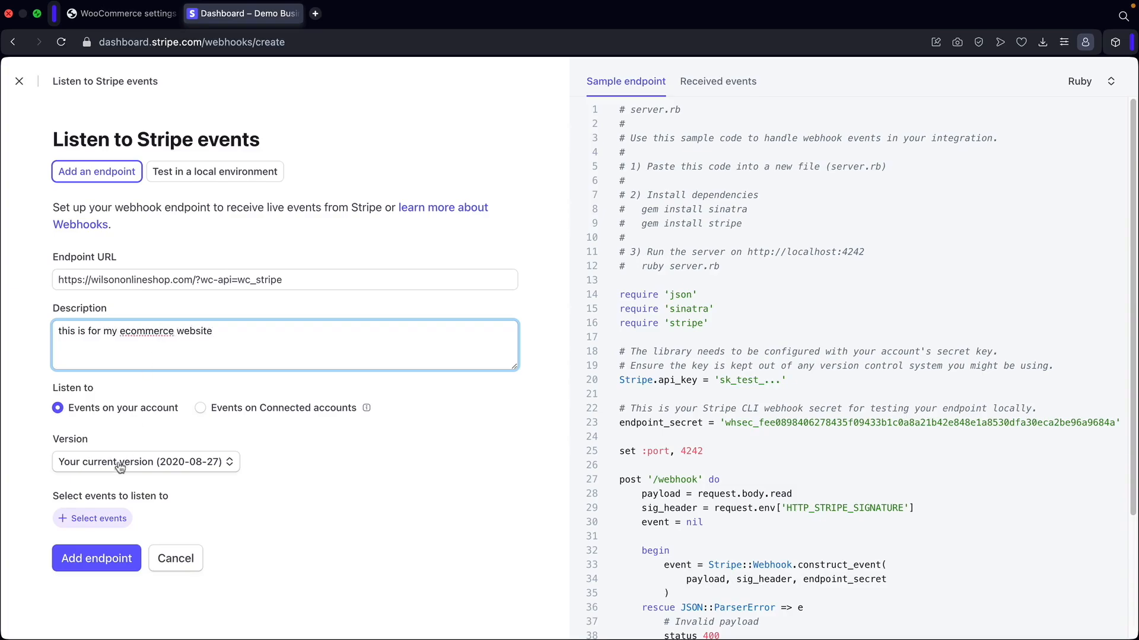
Subscribe the endpoint to all 13 Charge events and create it.
{"action": "left_click", "coordinate": [106, 520]}
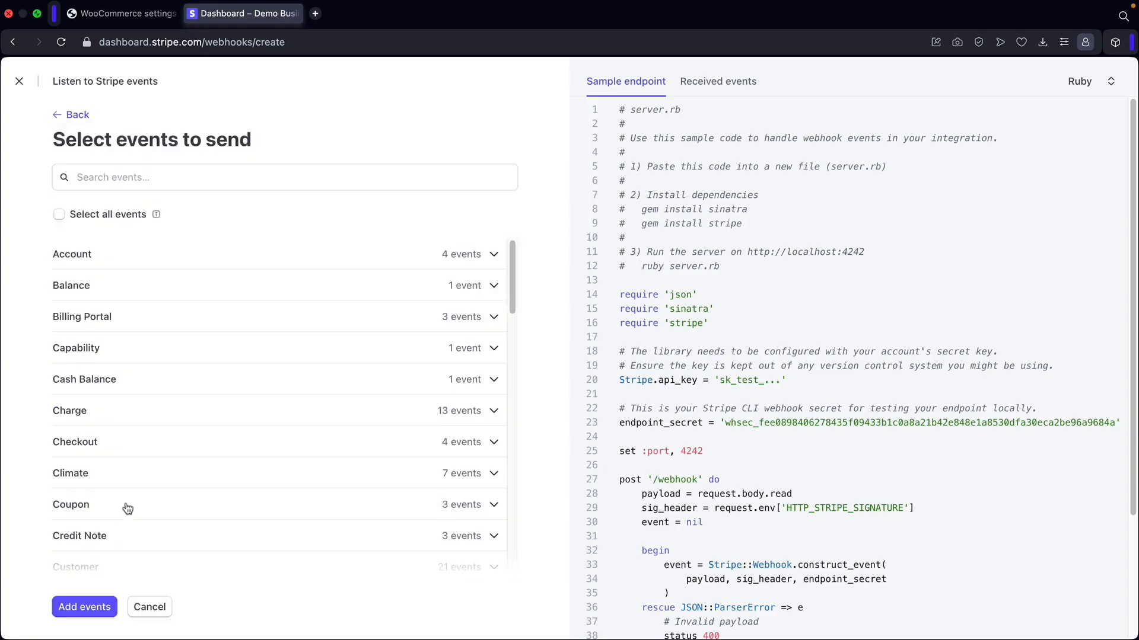
{"action": "left_click", "coordinate": [108, 413]}
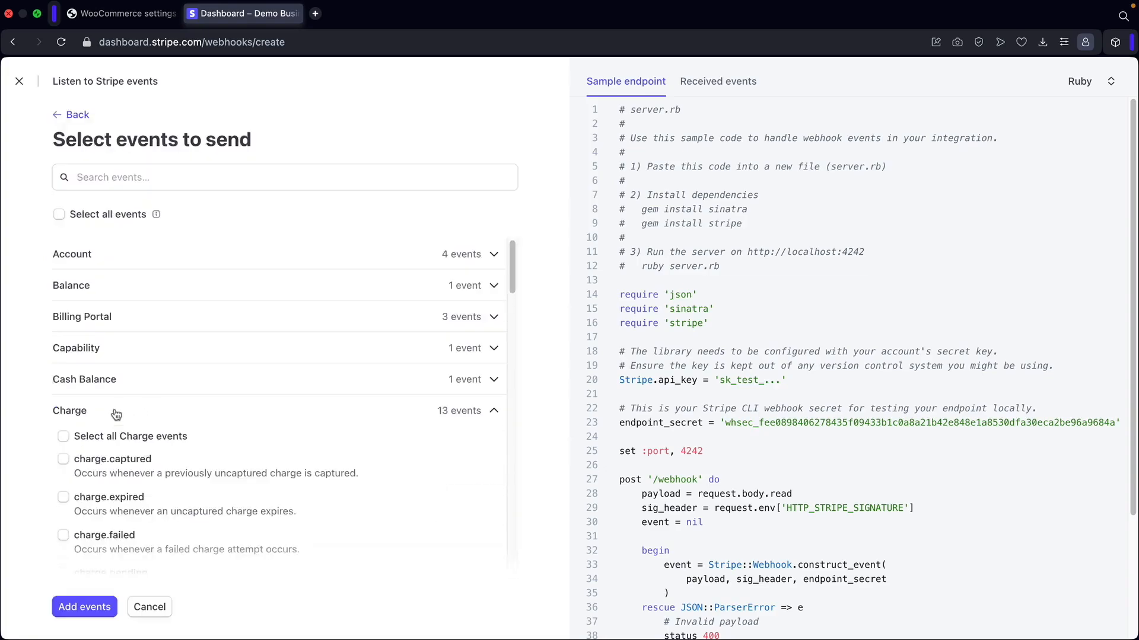
{"action": "left_click", "coordinate": [64, 438]}
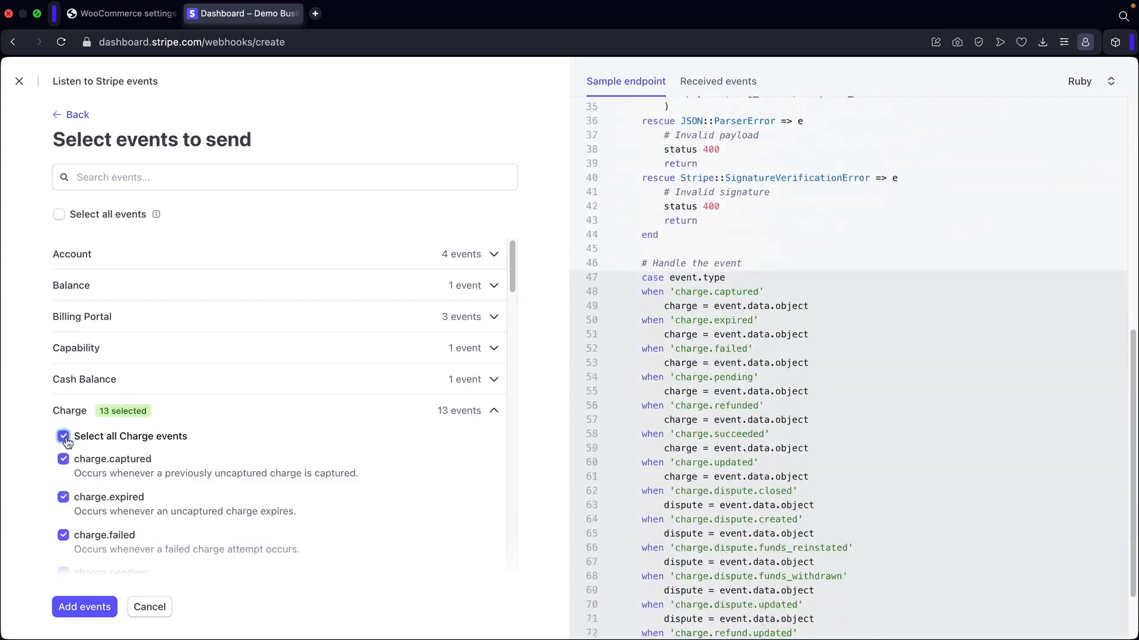
{"action": "left_click", "coordinate": [82, 613]}
{"action": "scroll", "coordinate": [80, 579], "scroll_direction": "down", "scroll_amount": 5}
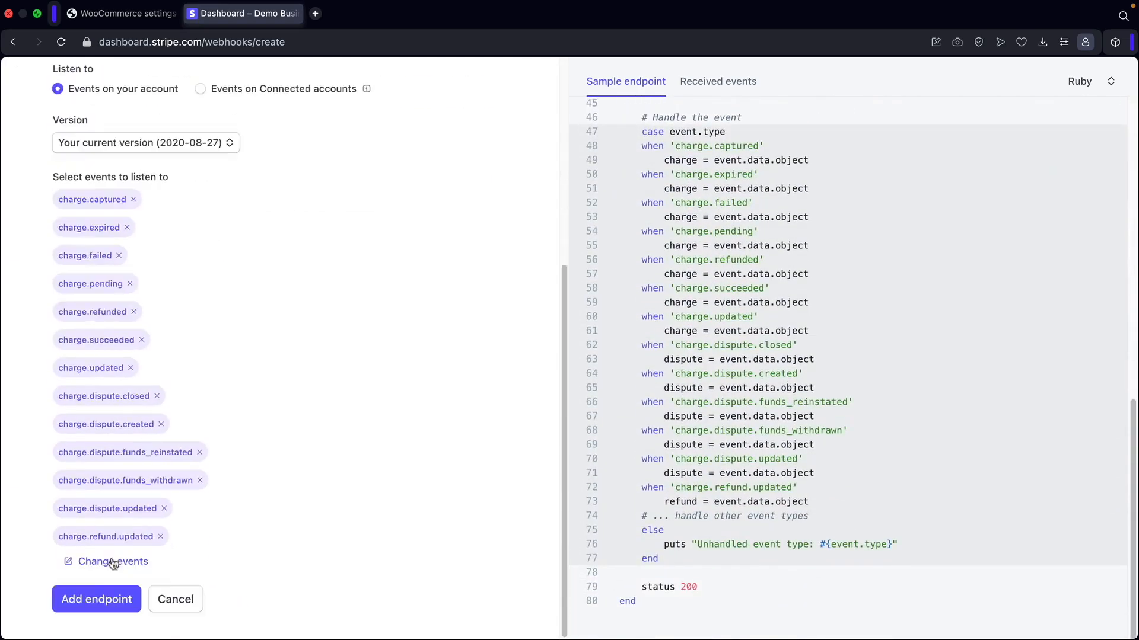
{"action": "left_click", "coordinate": [95, 600]}
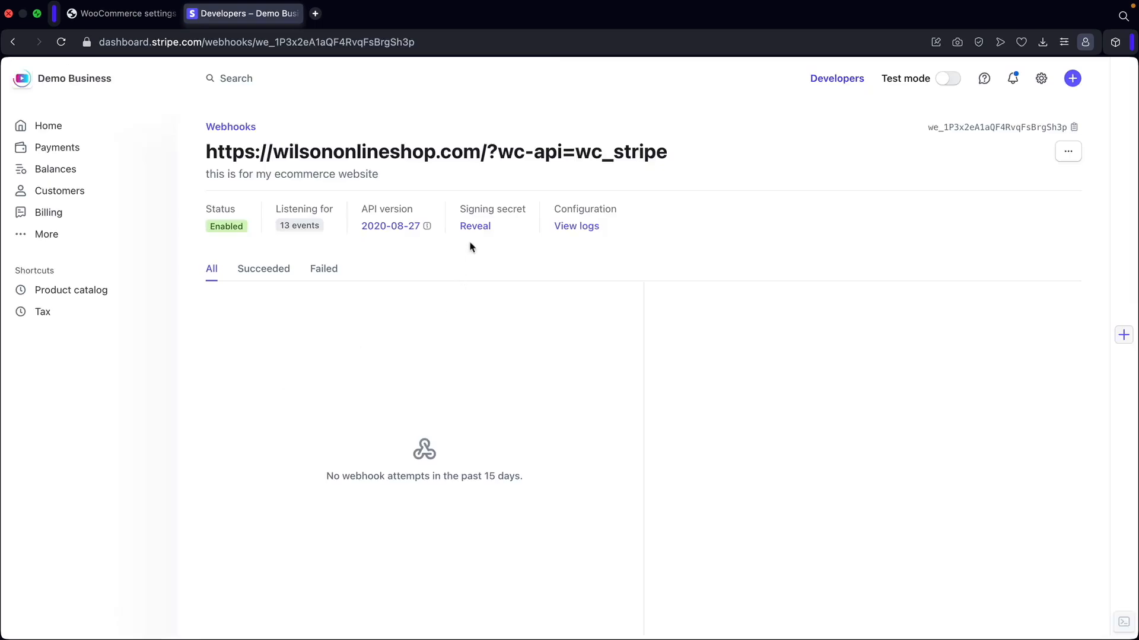
Reveal and copy the new webhook's signing secret, then return to WooCommerce's live keys dialog.
{"action": "left_click", "coordinate": [478, 228]}
{"action": "double_click", "coordinate": [486, 228]}
{"action": "right_click", "coordinate": [486, 228]}
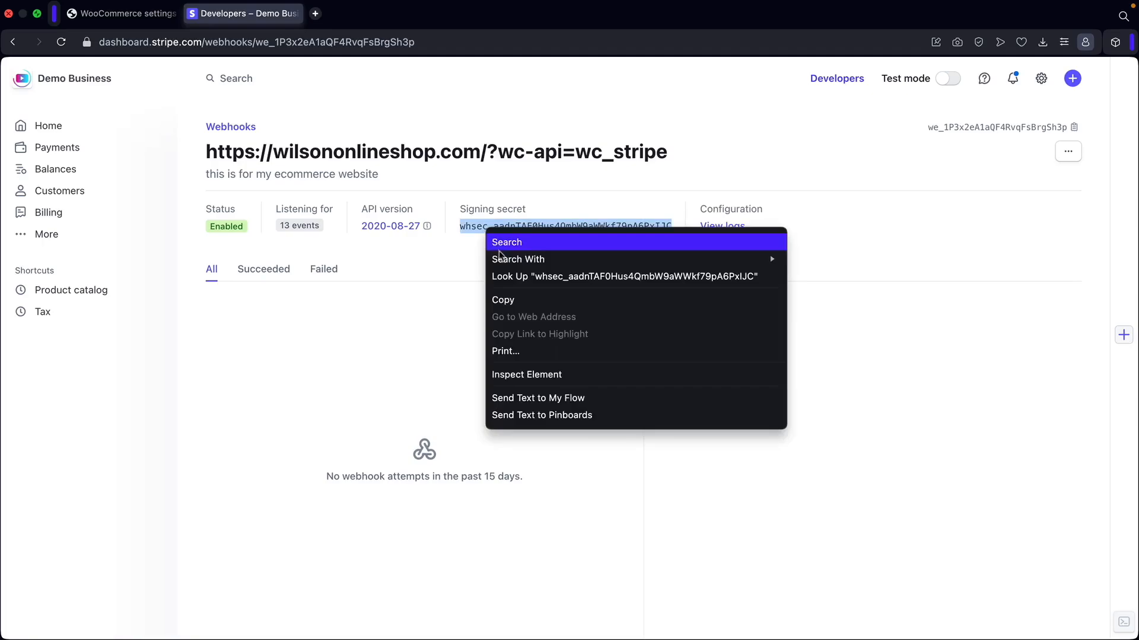
{"action": "left_click", "coordinate": [510, 302]}
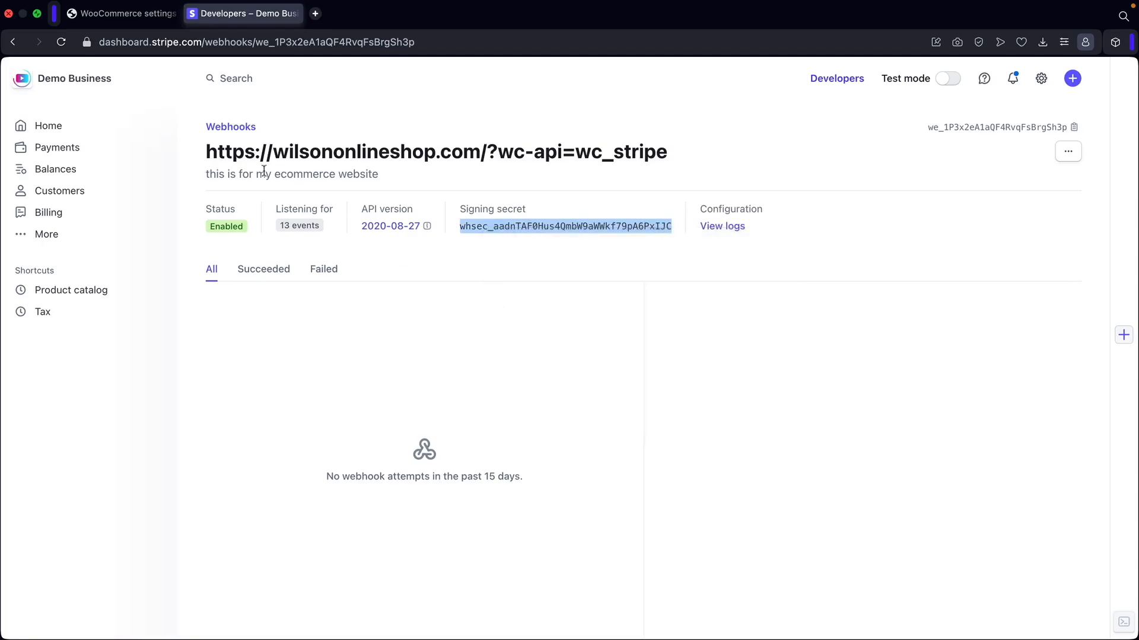
{"action": "left_click", "coordinate": [132, 18]}
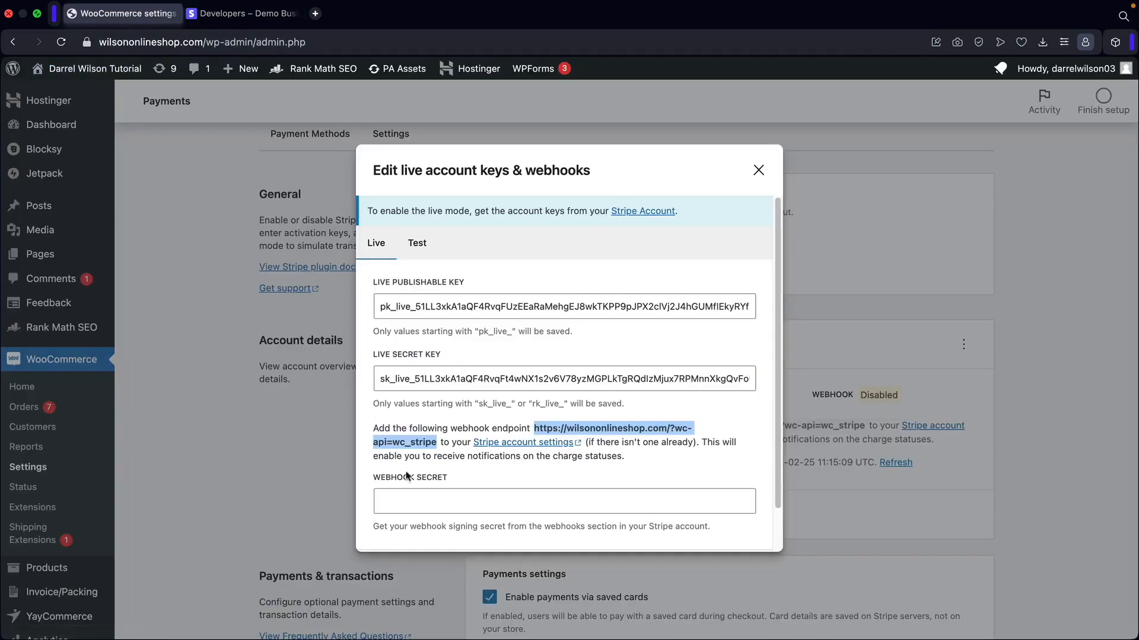
Paste the signing secret into Webhook Secret, save the live keys, and open Products > All Products.
{"action": "left_click", "coordinate": [408, 501]}
{"action": "right_click", "coordinate": [409, 501]}
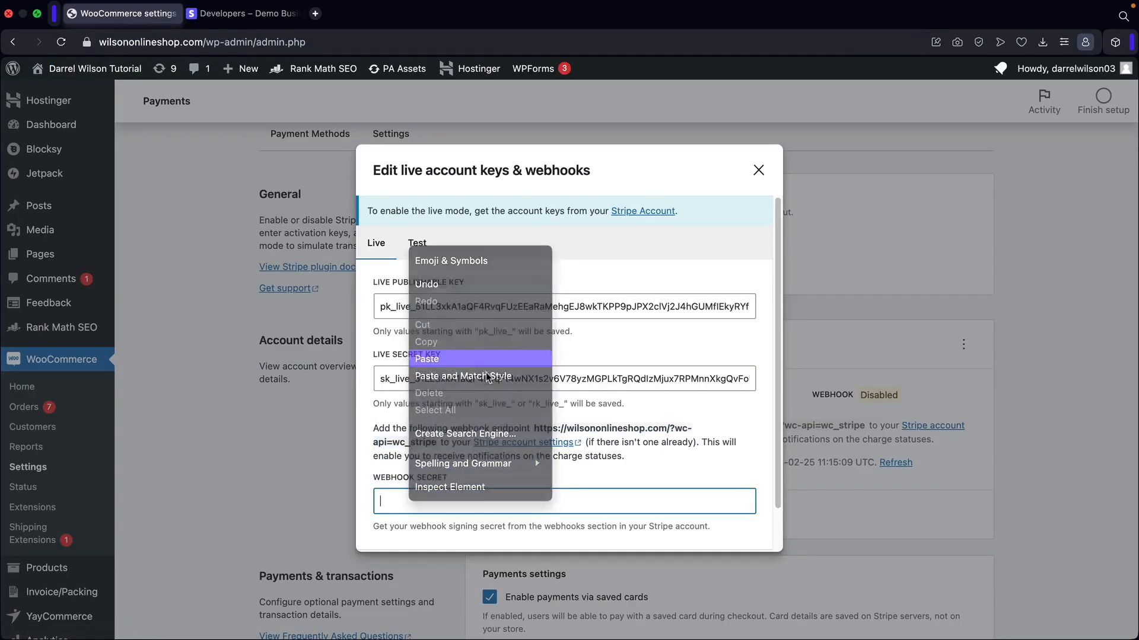
{"action": "left_click", "coordinate": [487, 374]}
{"action": "scroll", "coordinate": [593, 445], "scroll_direction": "down", "scroll_amount": 2}
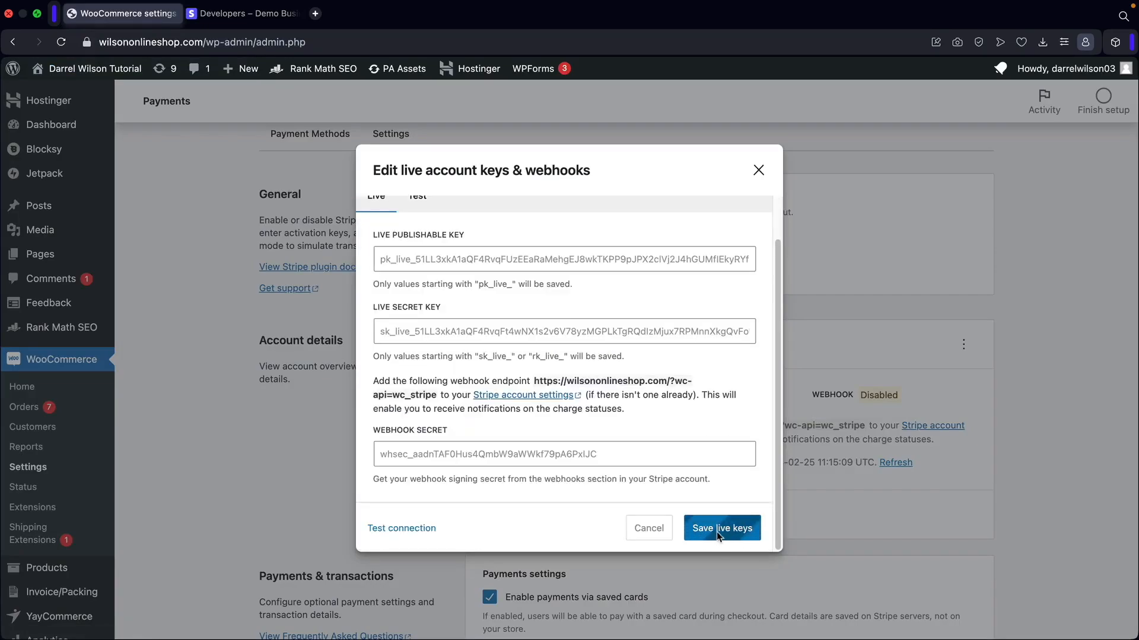
{"action": "left_click", "coordinate": [718, 529]}
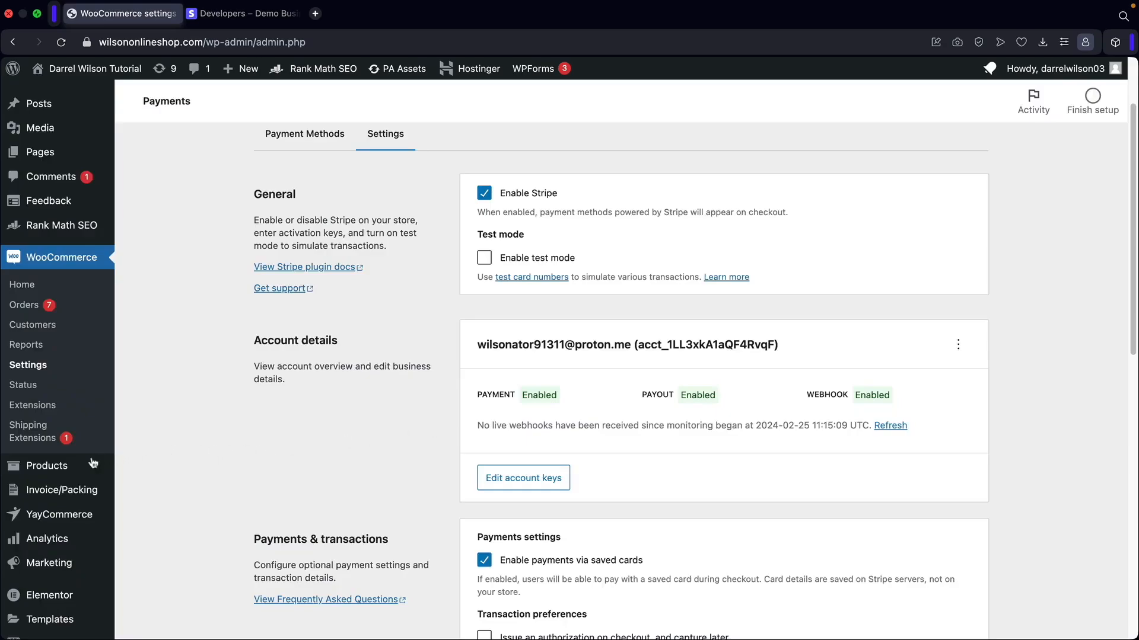
{"action": "mouse_move", "coordinate": [93, 464]}
{"action": "left_click", "coordinate": [148, 474]}
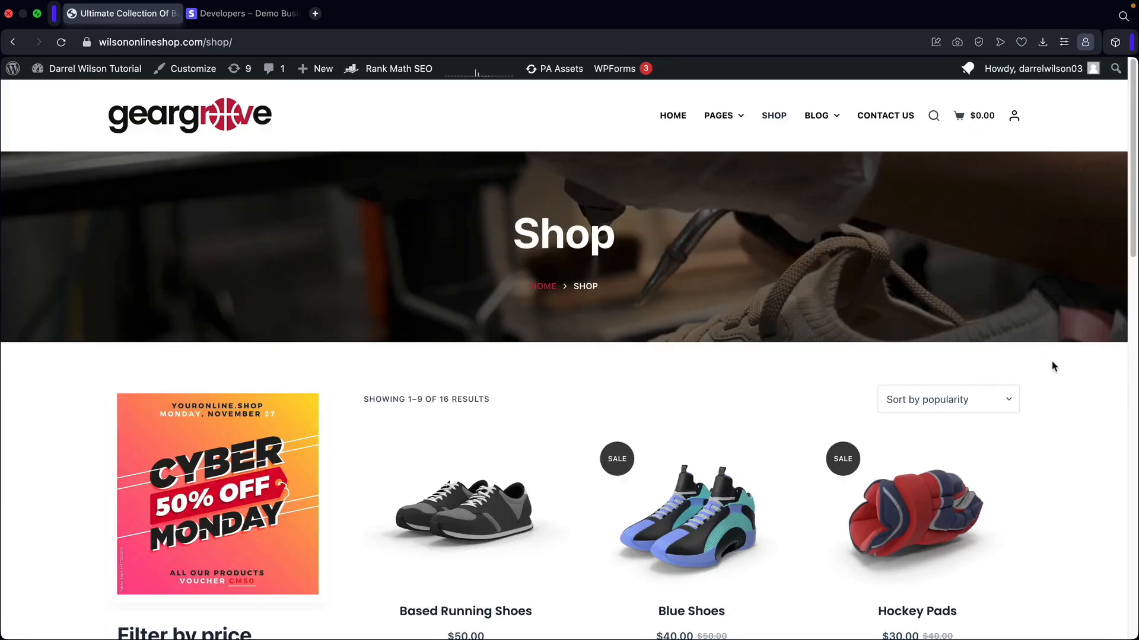
Add the $1.00 Basketball PDF Download to the cart and proceed to checkout.
{"action": "scroll", "coordinate": [1054, 367], "scroll_direction": "down", "scroll_amount": 12}
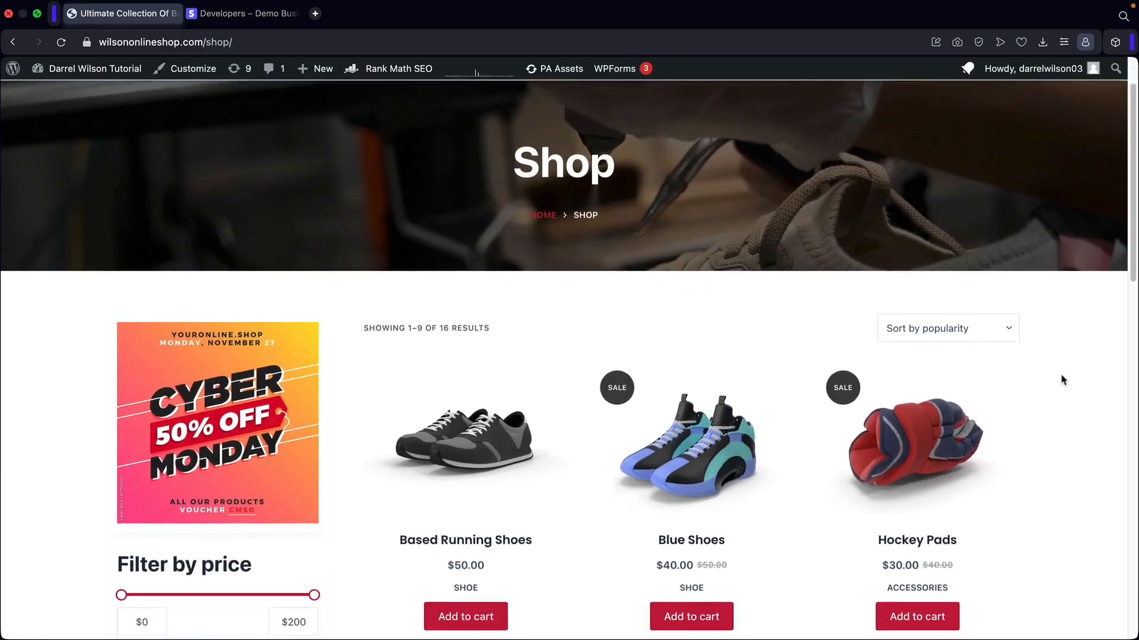
{"action": "scroll", "coordinate": [1061, 380], "scroll_direction": "down", "scroll_amount": 2}
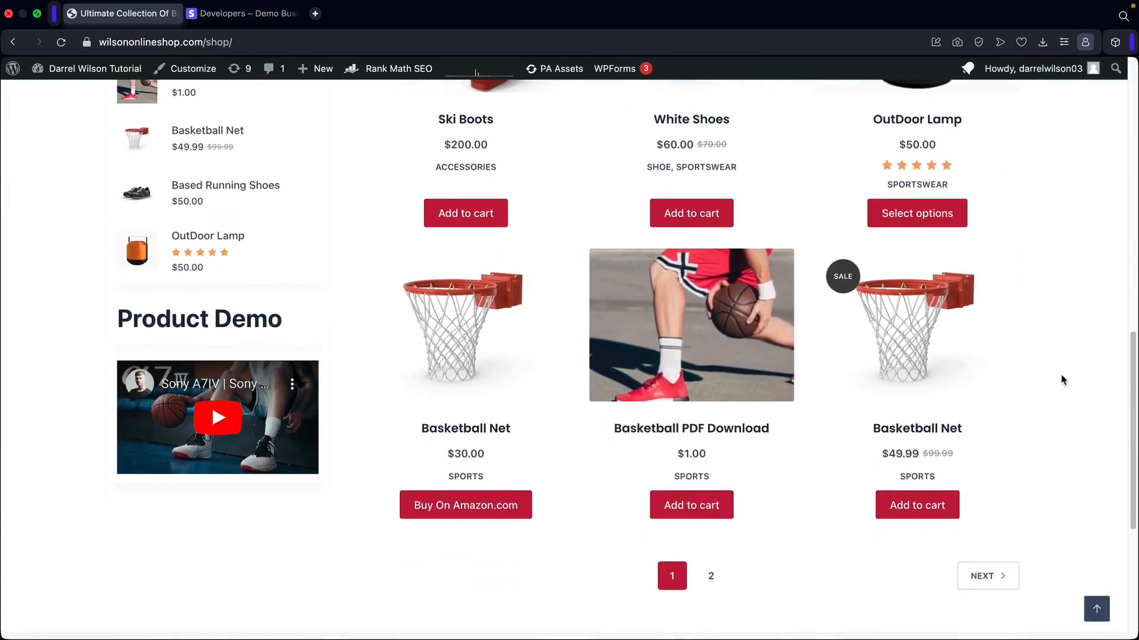
{"action": "left_click", "coordinate": [689, 510]}
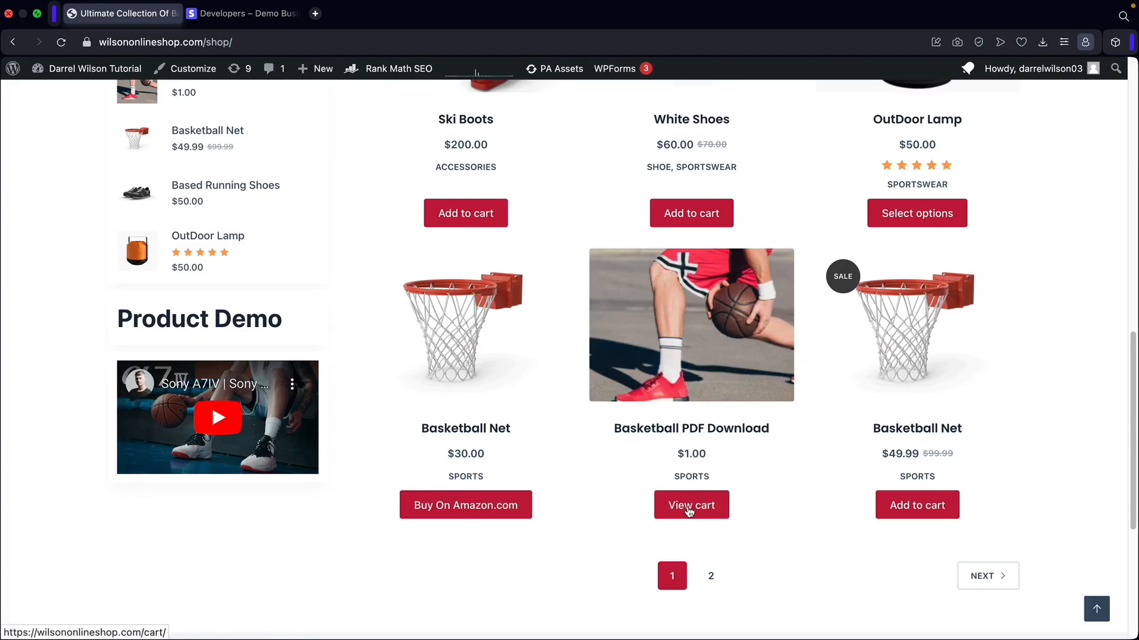
{"action": "left_click", "coordinate": [689, 509]}
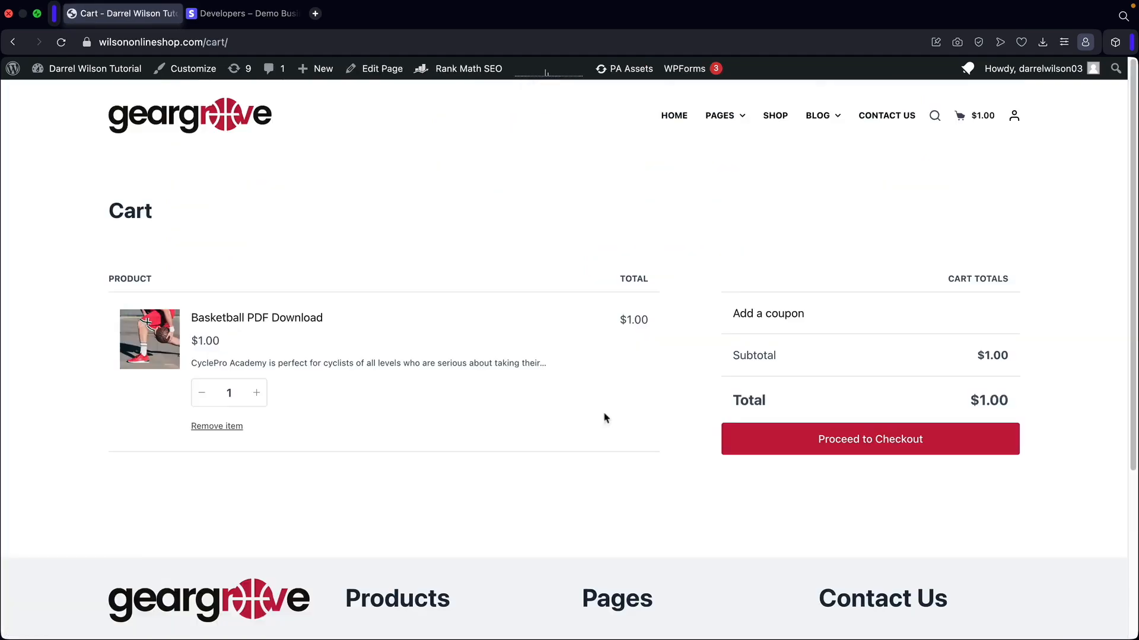
{"action": "left_click", "coordinate": [871, 445]}
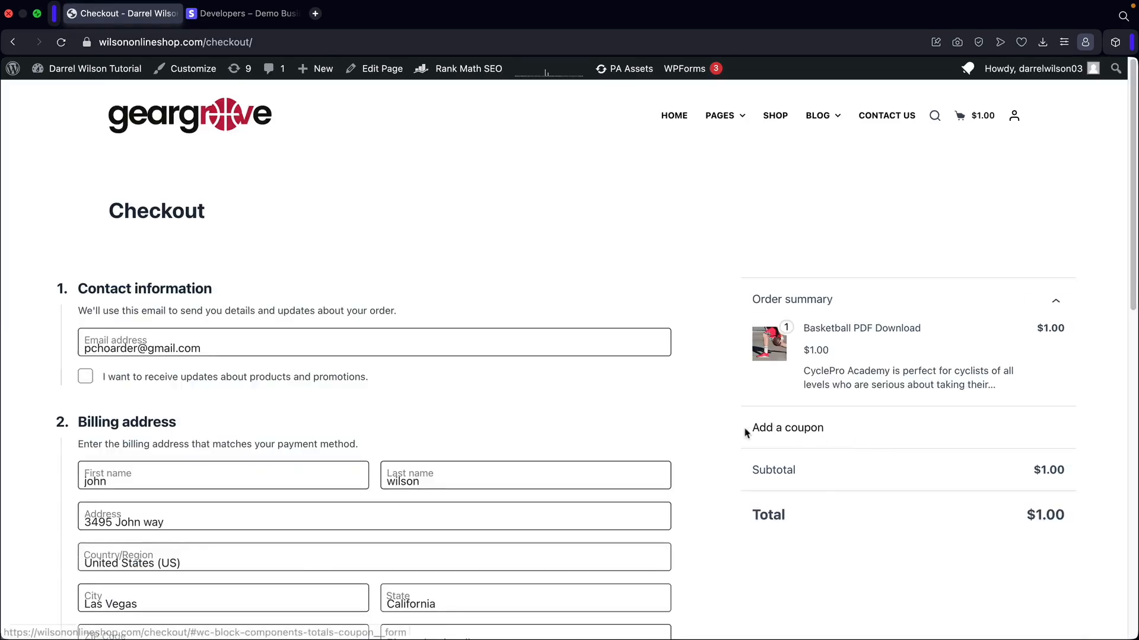
Choose Credit / Debit Card payment and place the $1.00 order.
{"action": "scroll", "coordinate": [686, 419], "scroll_direction": "down", "scroll_amount": 6}
{"action": "scroll", "coordinate": [676, 417], "scroll_direction": "down", "scroll_amount": 1}
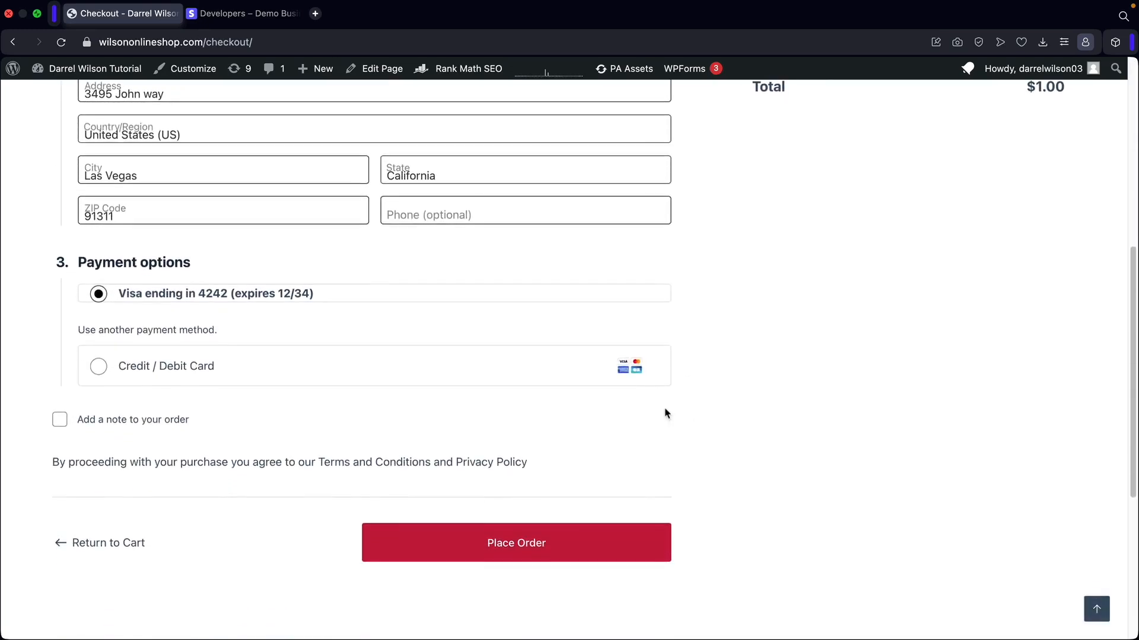
{"action": "left_click", "coordinate": [99, 369]}
{"action": "scroll", "coordinate": [413, 430], "scroll_direction": "down", "scroll_amount": 2}
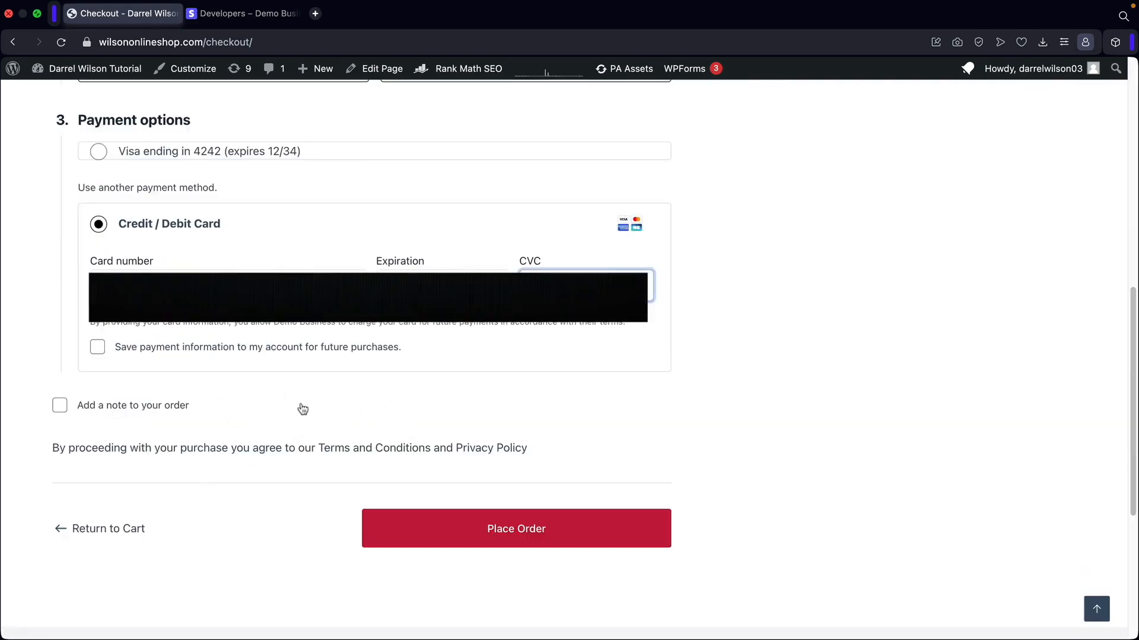
{"action": "left_click", "coordinate": [520, 533]}
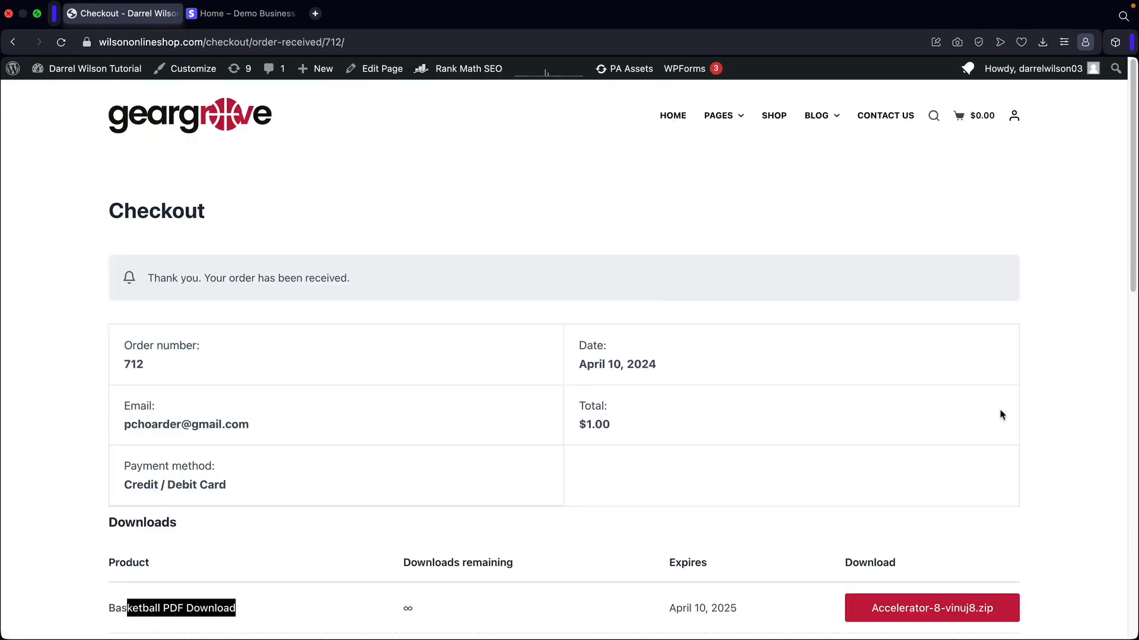
Scroll through the $1.00 order-received details, then switch to the Stripe dashboard.
{"action": "scroll", "coordinate": [1024, 405], "scroll_direction": "down", "scroll_amount": 3}
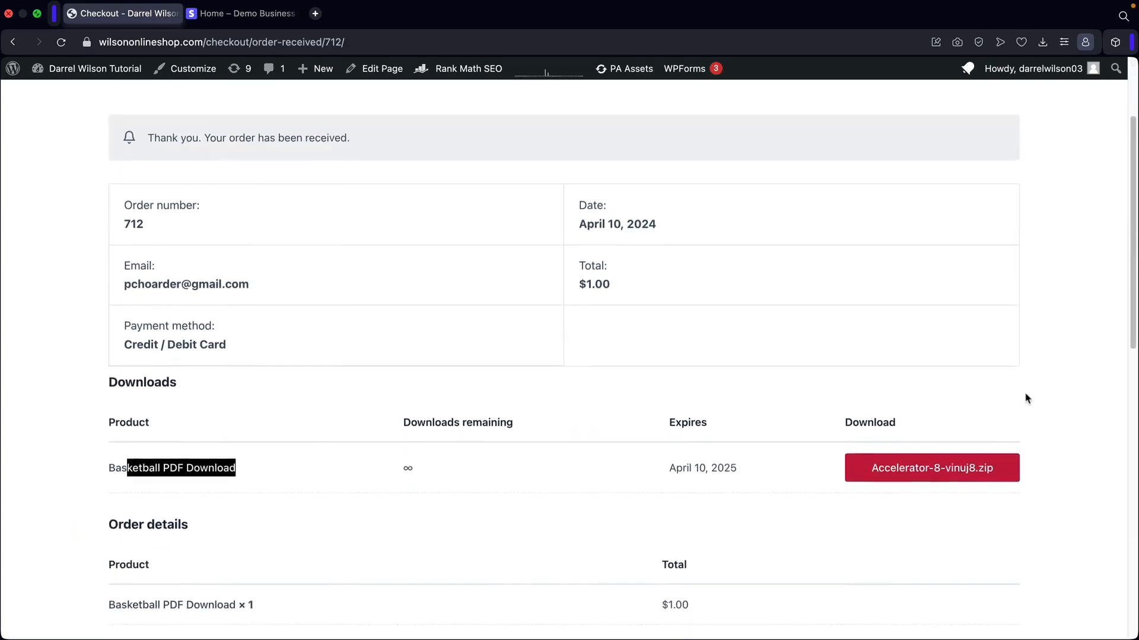
{"action": "scroll", "coordinate": [532, 313], "scroll_direction": "down", "scroll_amount": 2}
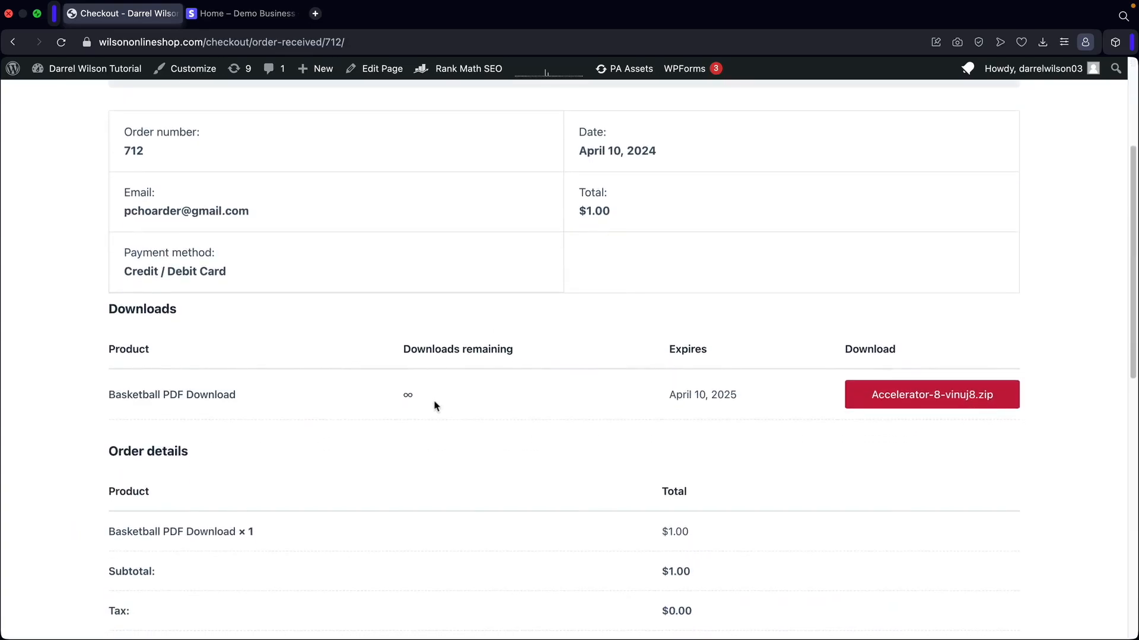
{"action": "scroll", "coordinate": [433, 405], "scroll_direction": "down", "scroll_amount": 3}
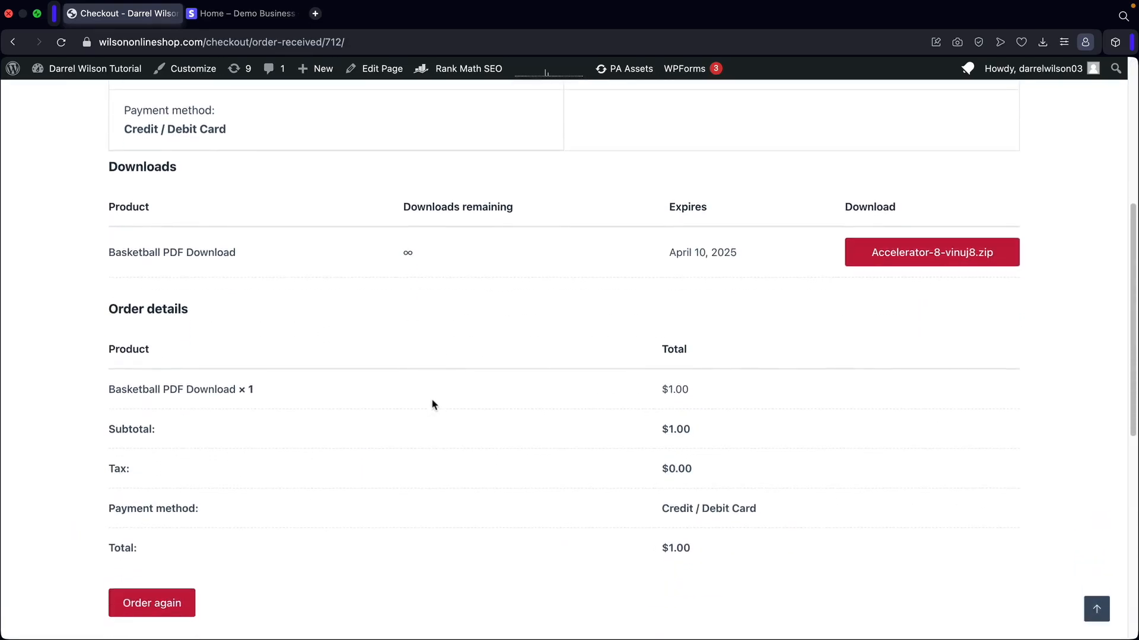
{"action": "left_click", "coordinate": [250, 19]}
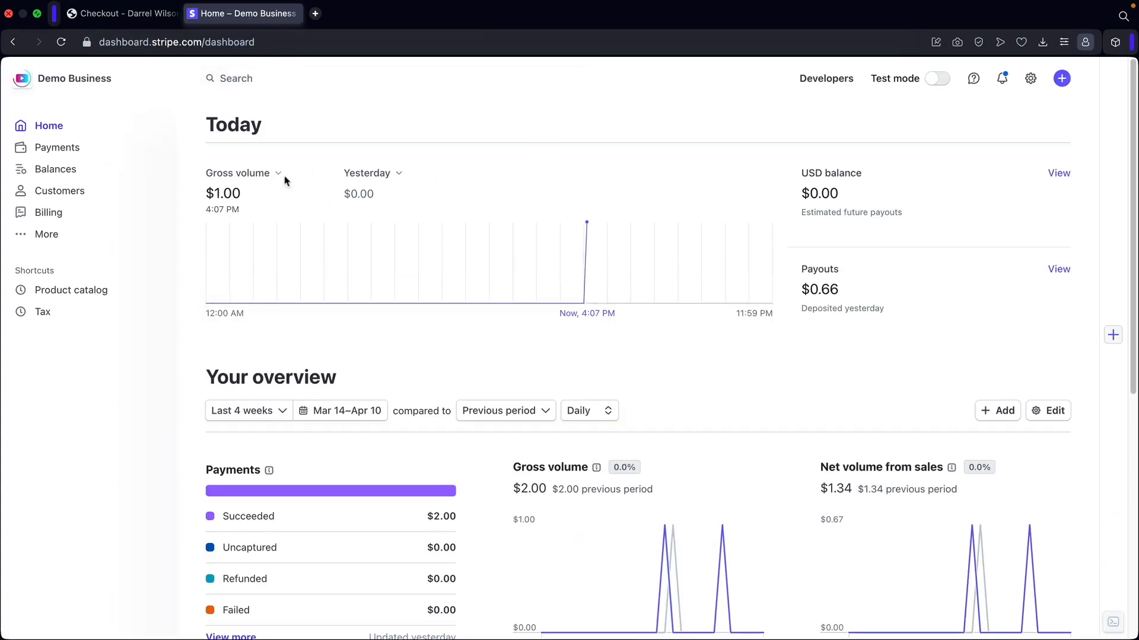
Check that today's Stripe gross volume shows $1.00, then return to the order confirmation page.
{"action": "left_click_drag", "start_coordinate": [246, 197], "coordinate": [205, 192]}
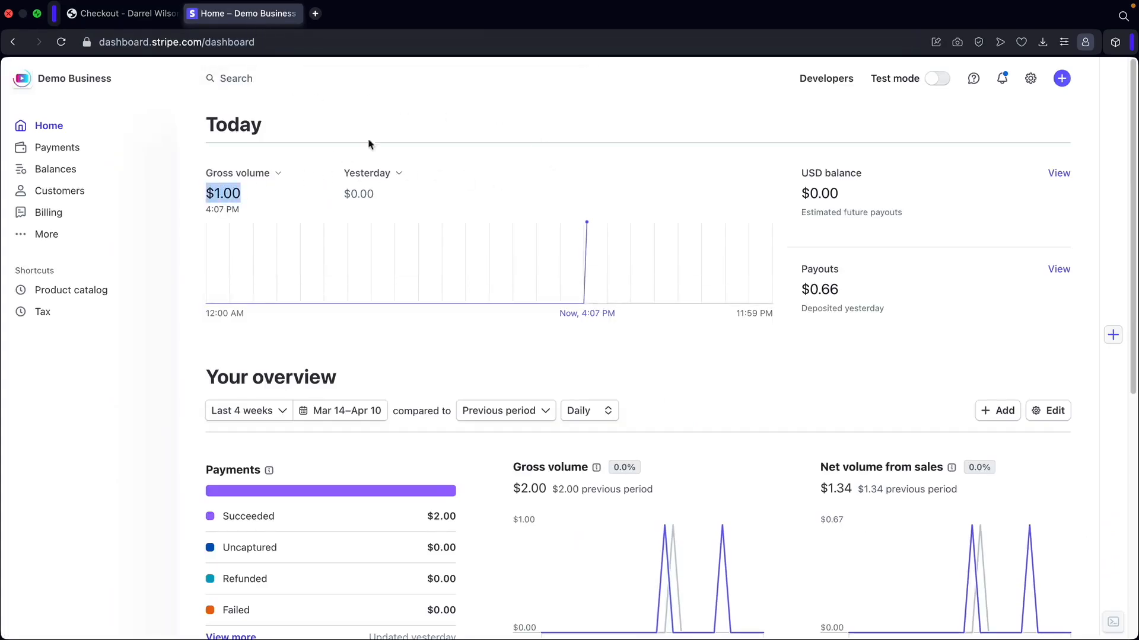
{"action": "left_click", "coordinate": [424, 113]}
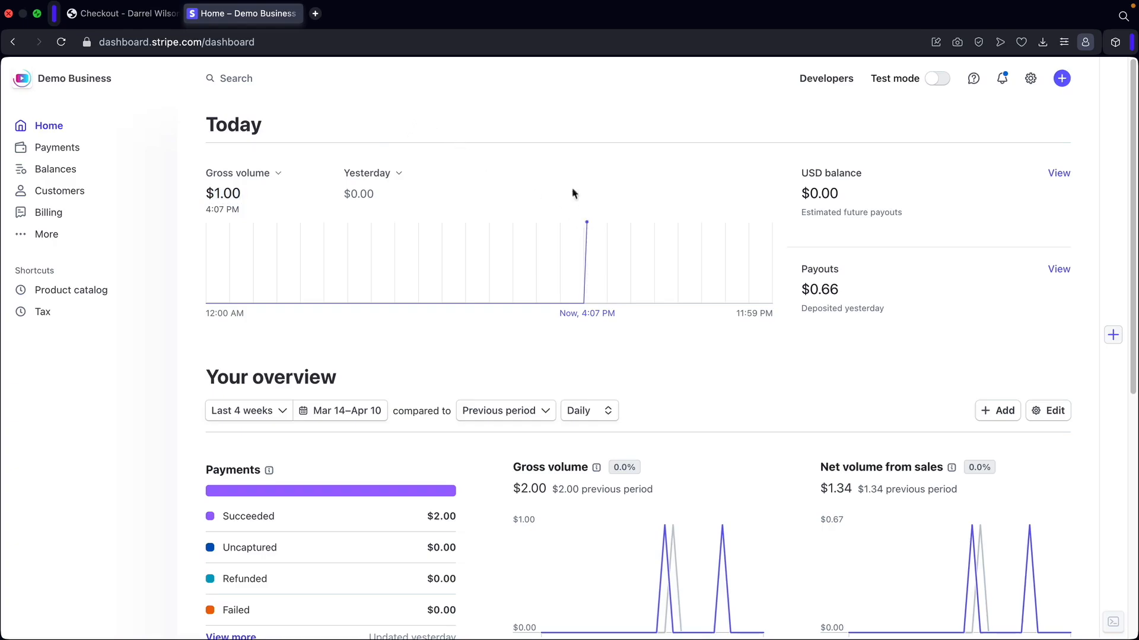
{"action": "left_click", "coordinate": [131, 19]}
{"action": "scroll", "coordinate": [695, 320], "scroll_direction": "up", "scroll_amount": 5}
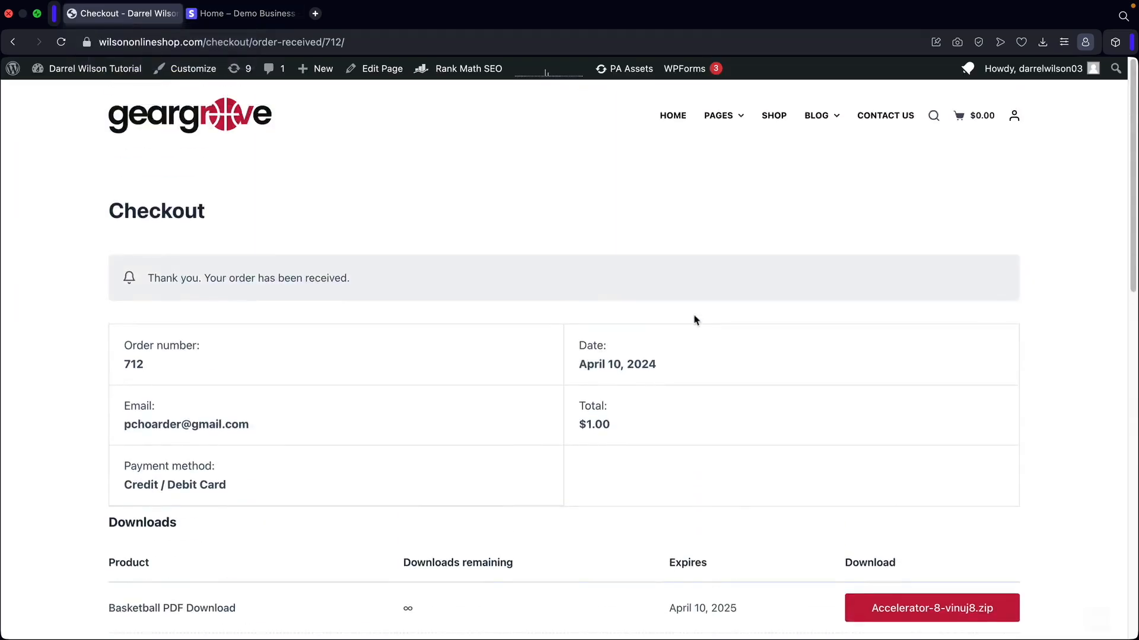
Go to the HOME page, scroll through it, and jump back to the top.
{"action": "left_click", "coordinate": [667, 115]}
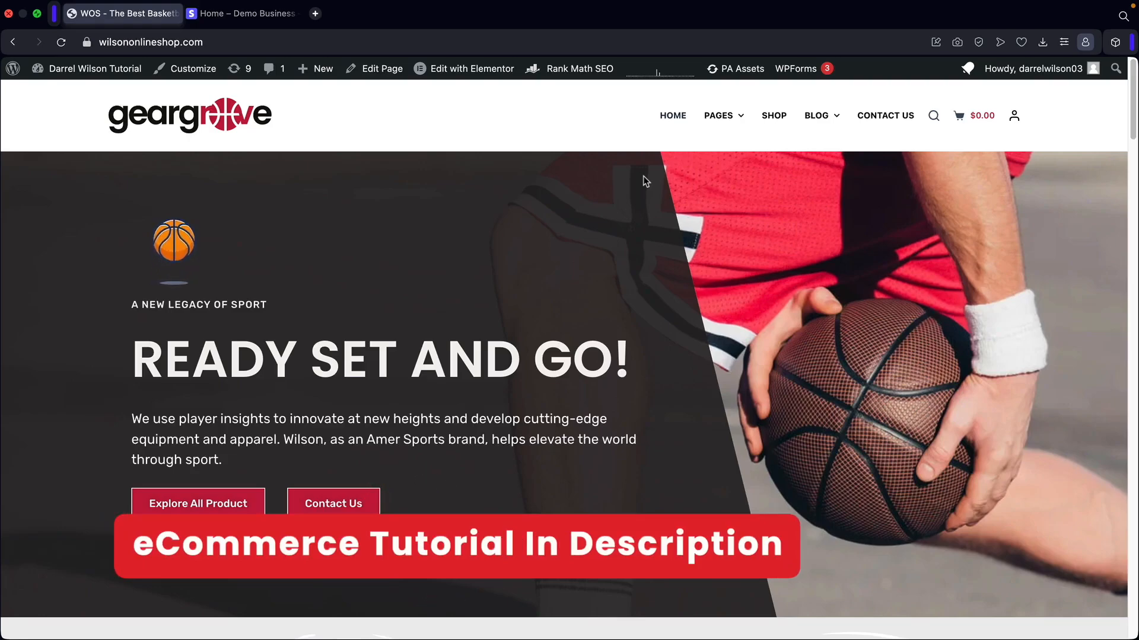
{"action": "scroll", "coordinate": [1012, 344], "scroll_direction": "down", "scroll_amount": 5}
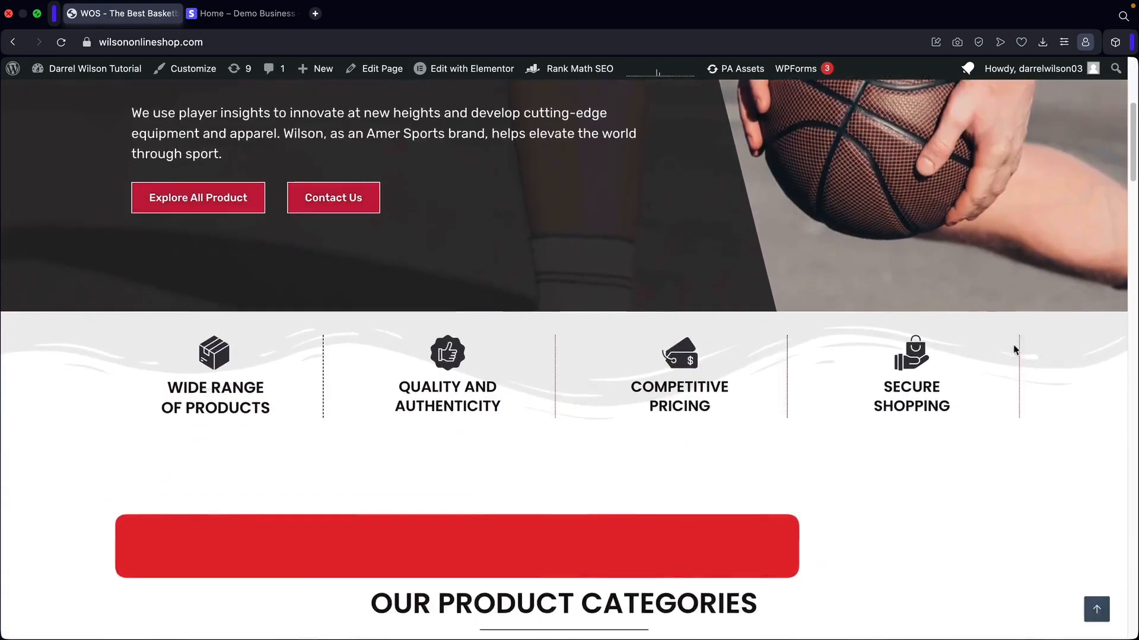
{"action": "scroll", "coordinate": [1013, 350], "scroll_direction": "down", "scroll_amount": 10}
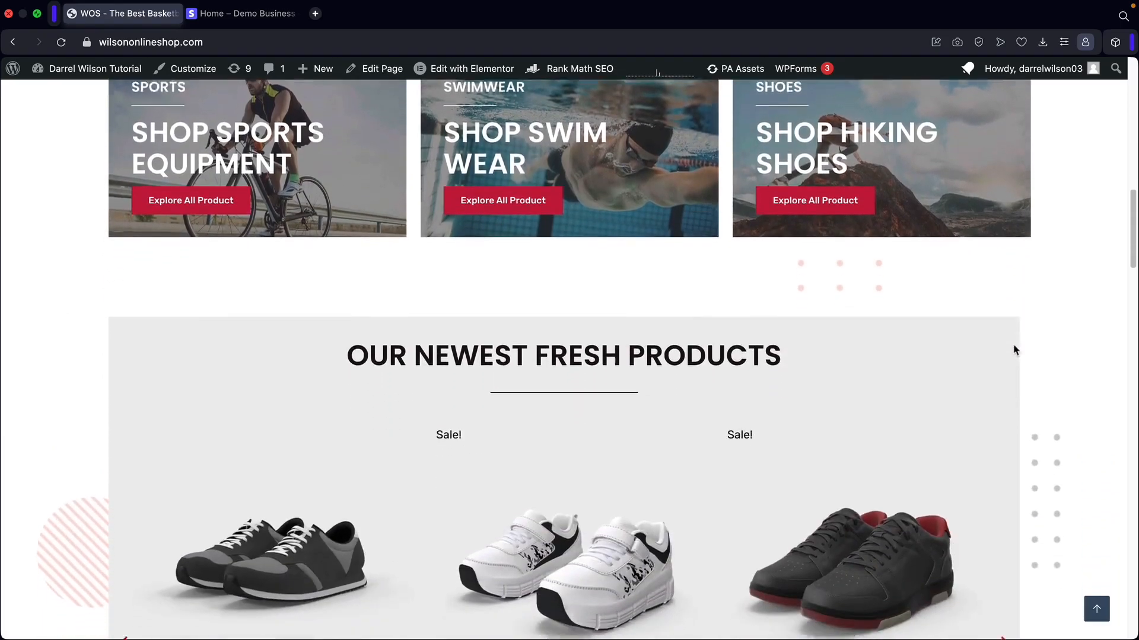
{"action": "scroll", "coordinate": [1013, 350], "scroll_direction": "down", "scroll_amount": 8}
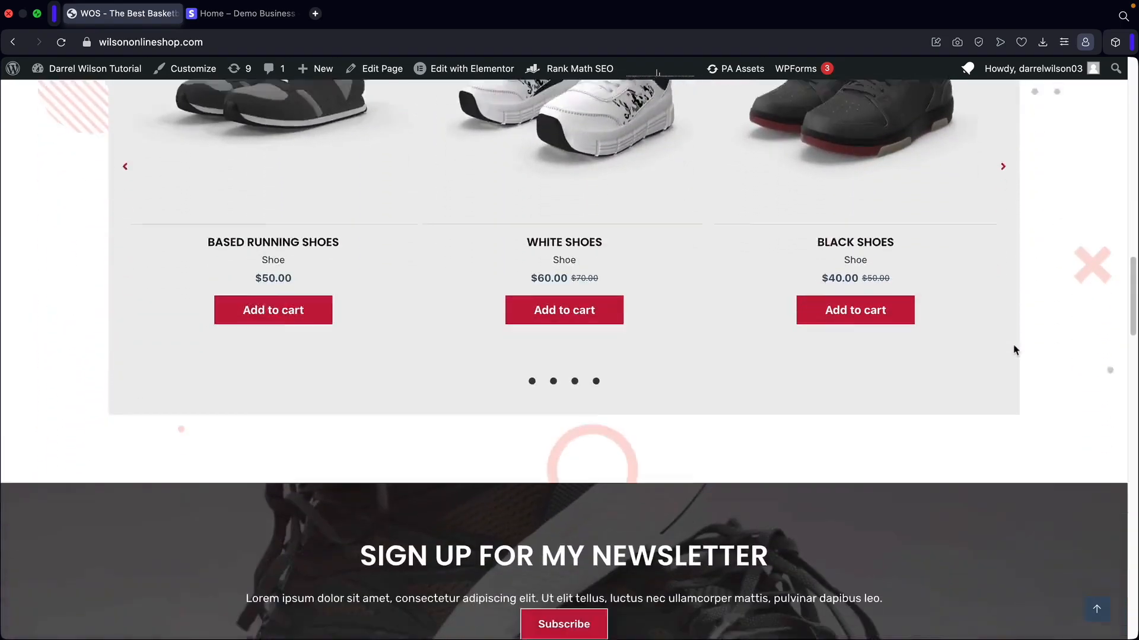
{"action": "scroll", "coordinate": [1014, 350], "scroll_direction": "down", "scroll_amount": 6}
{"action": "left_click", "coordinate": [1097, 609]}
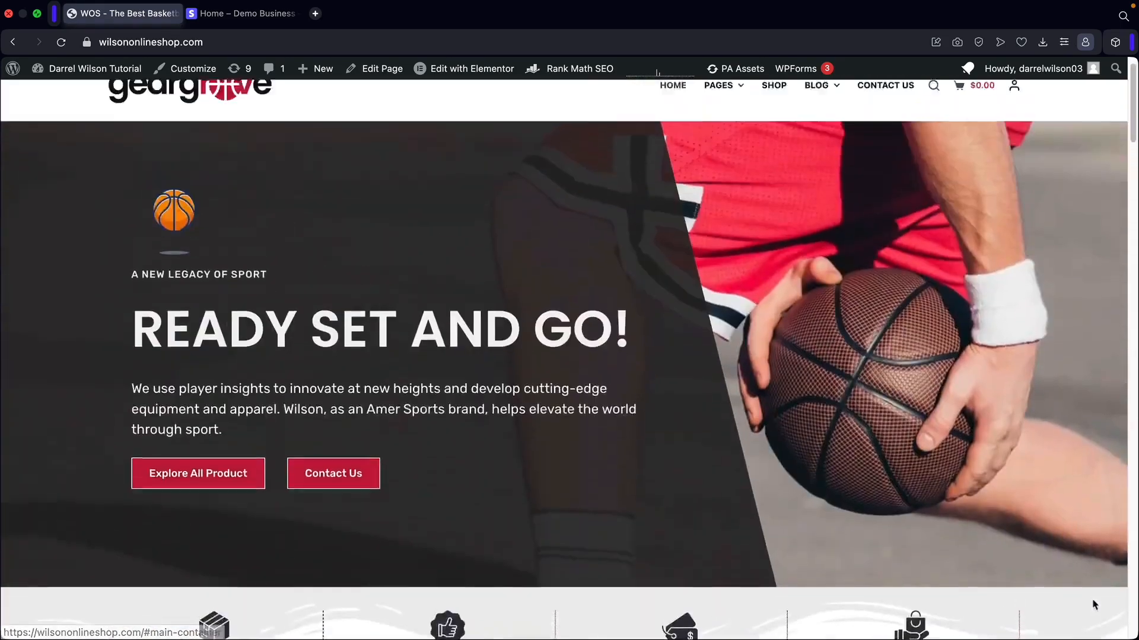